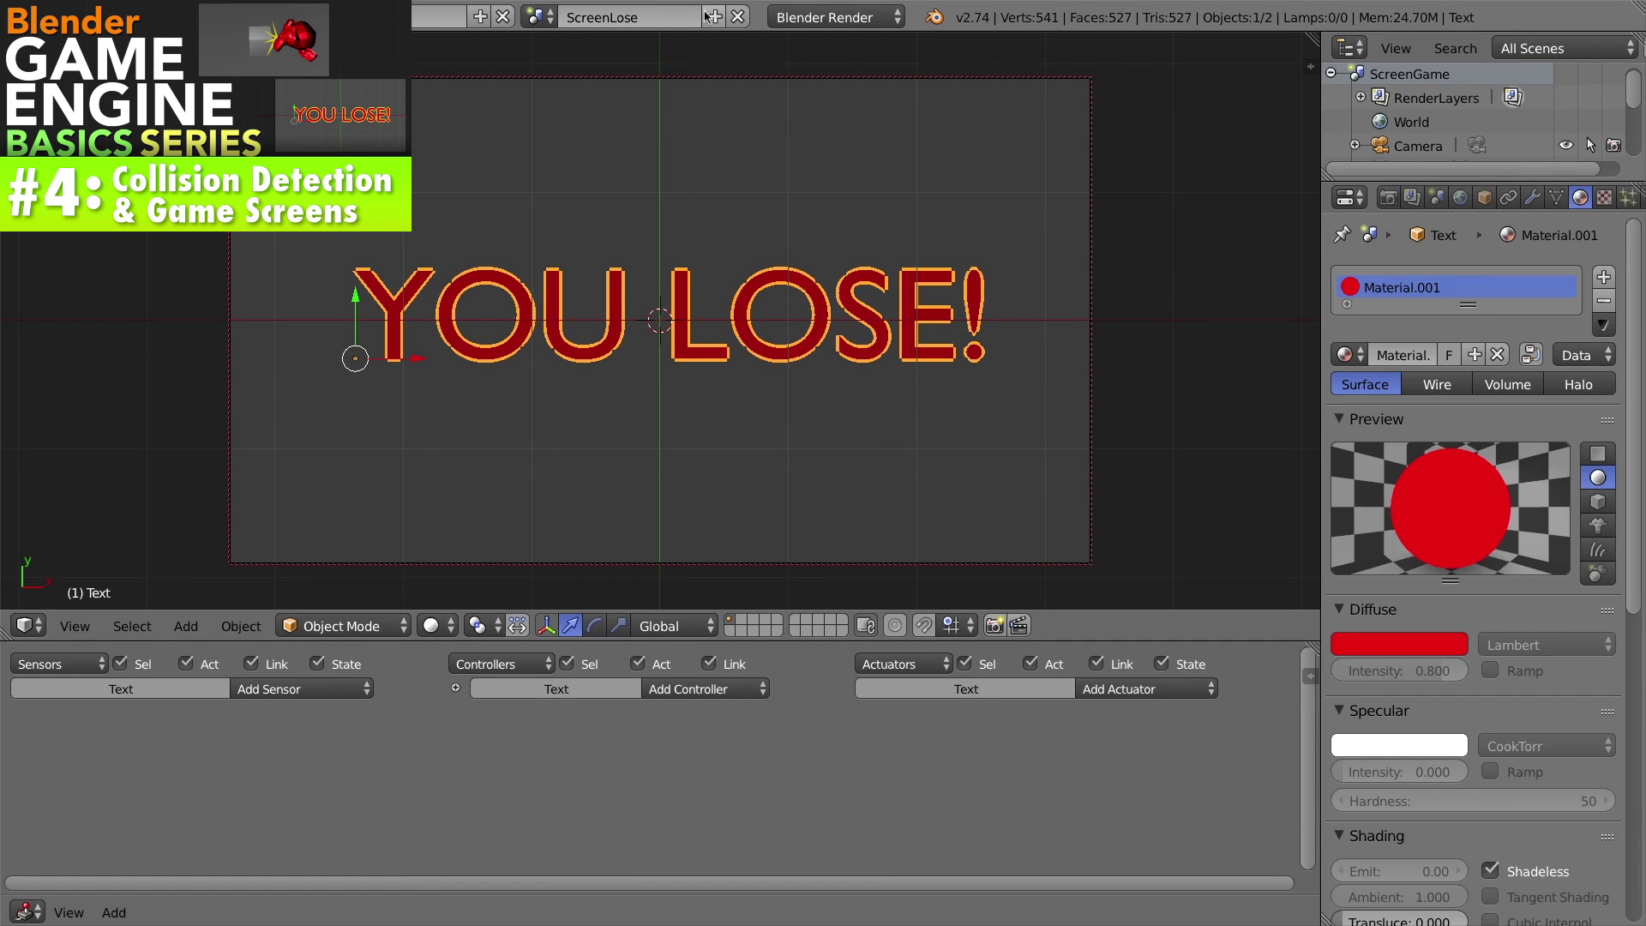
Step: Check the ScreenGame scene, then return to the ScreenLose scene
click(541, 16)
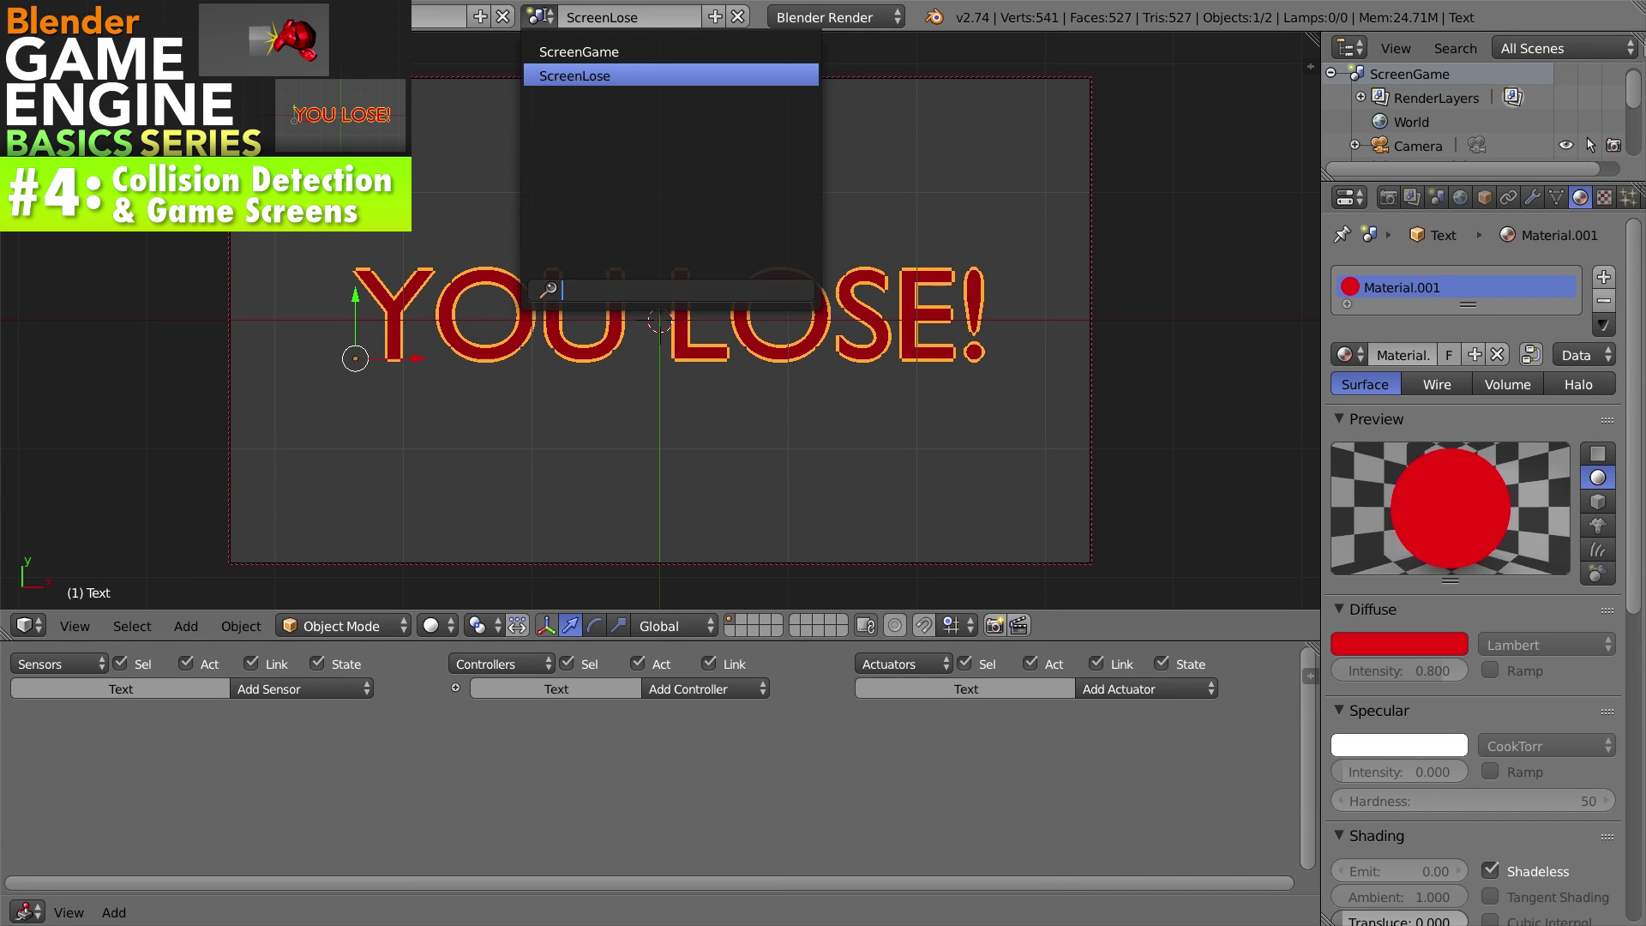
click(587, 52)
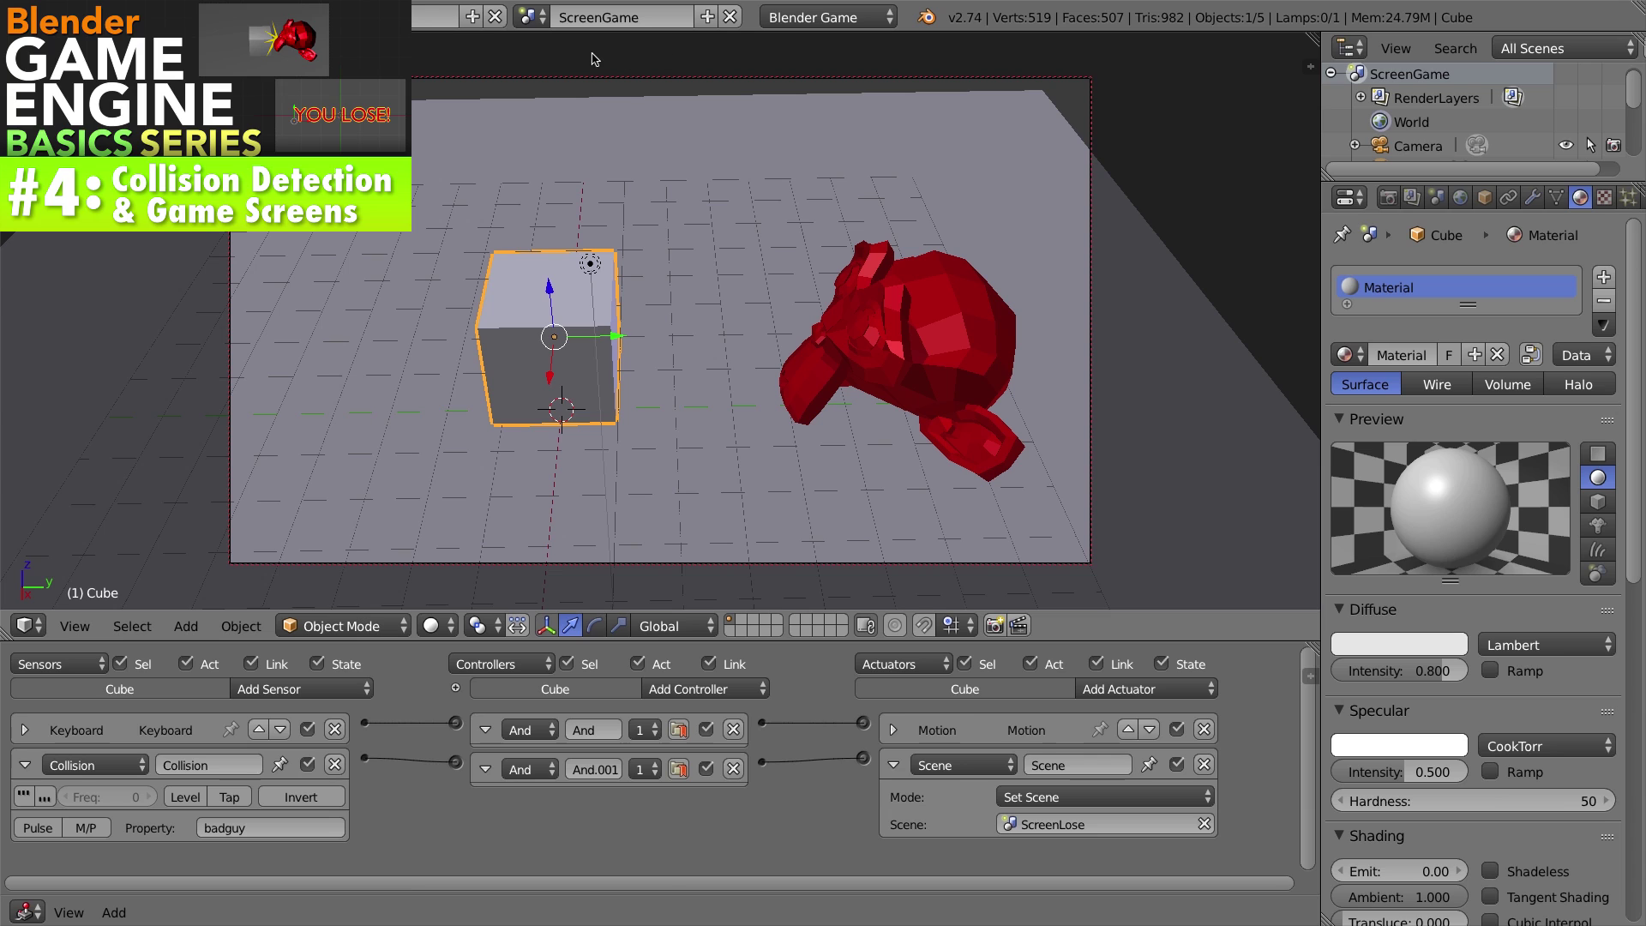
click(537, 17)
click(584, 75)
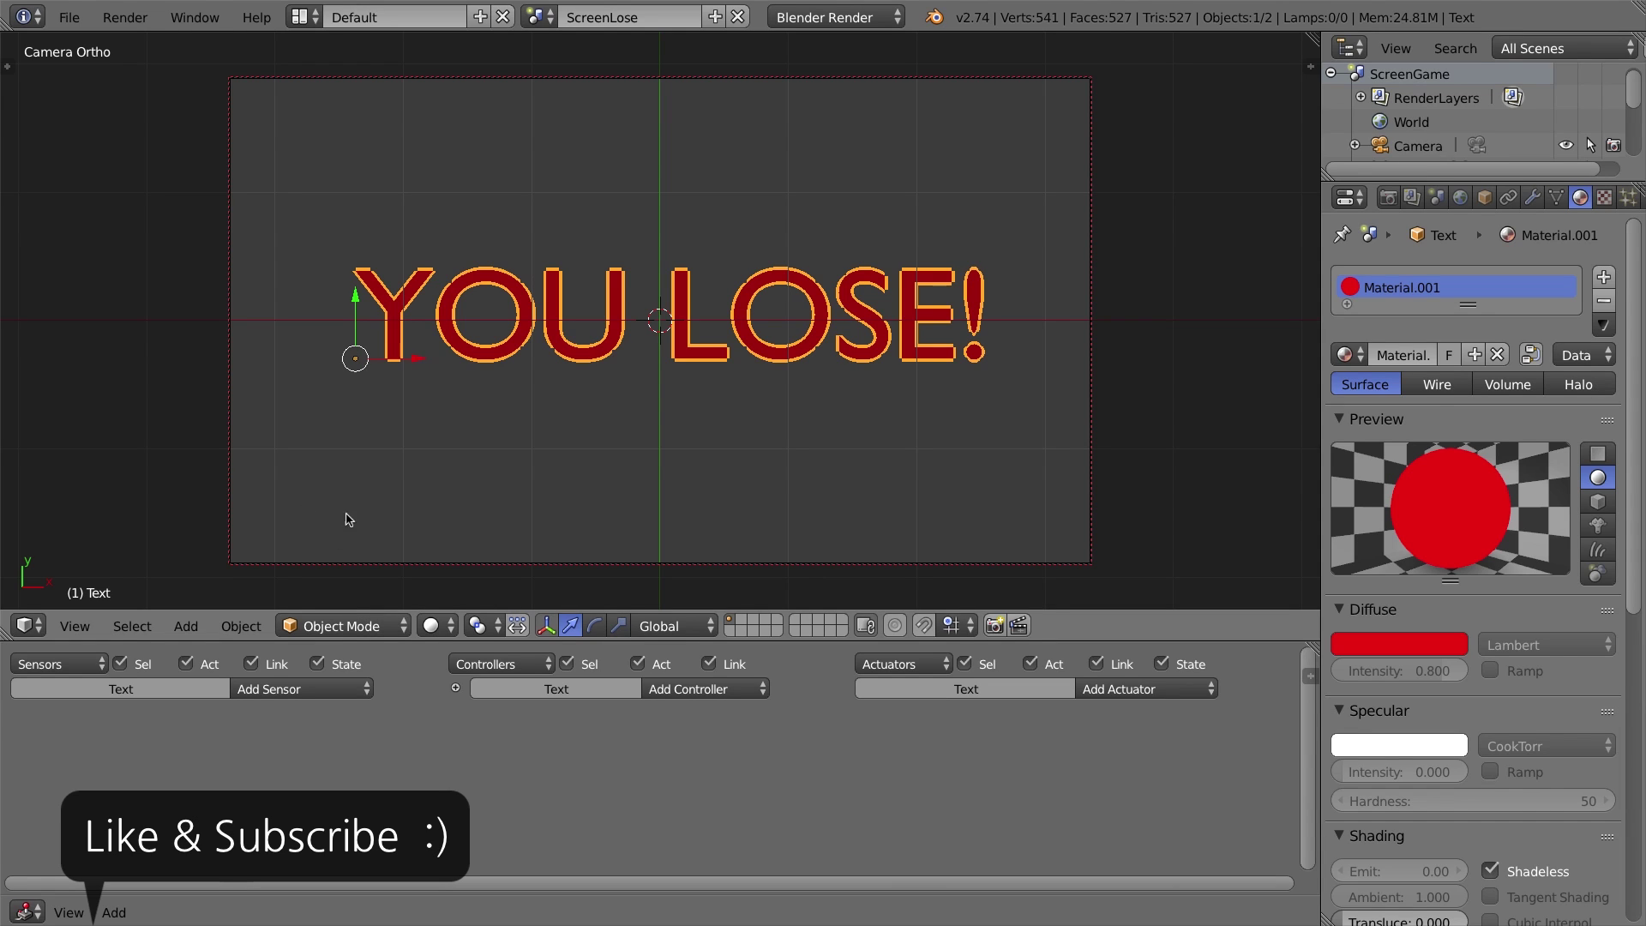
Step: Add a cube to the ScreenLose scene and scale it down
key(shift+a)
mouse_move(568, 380)
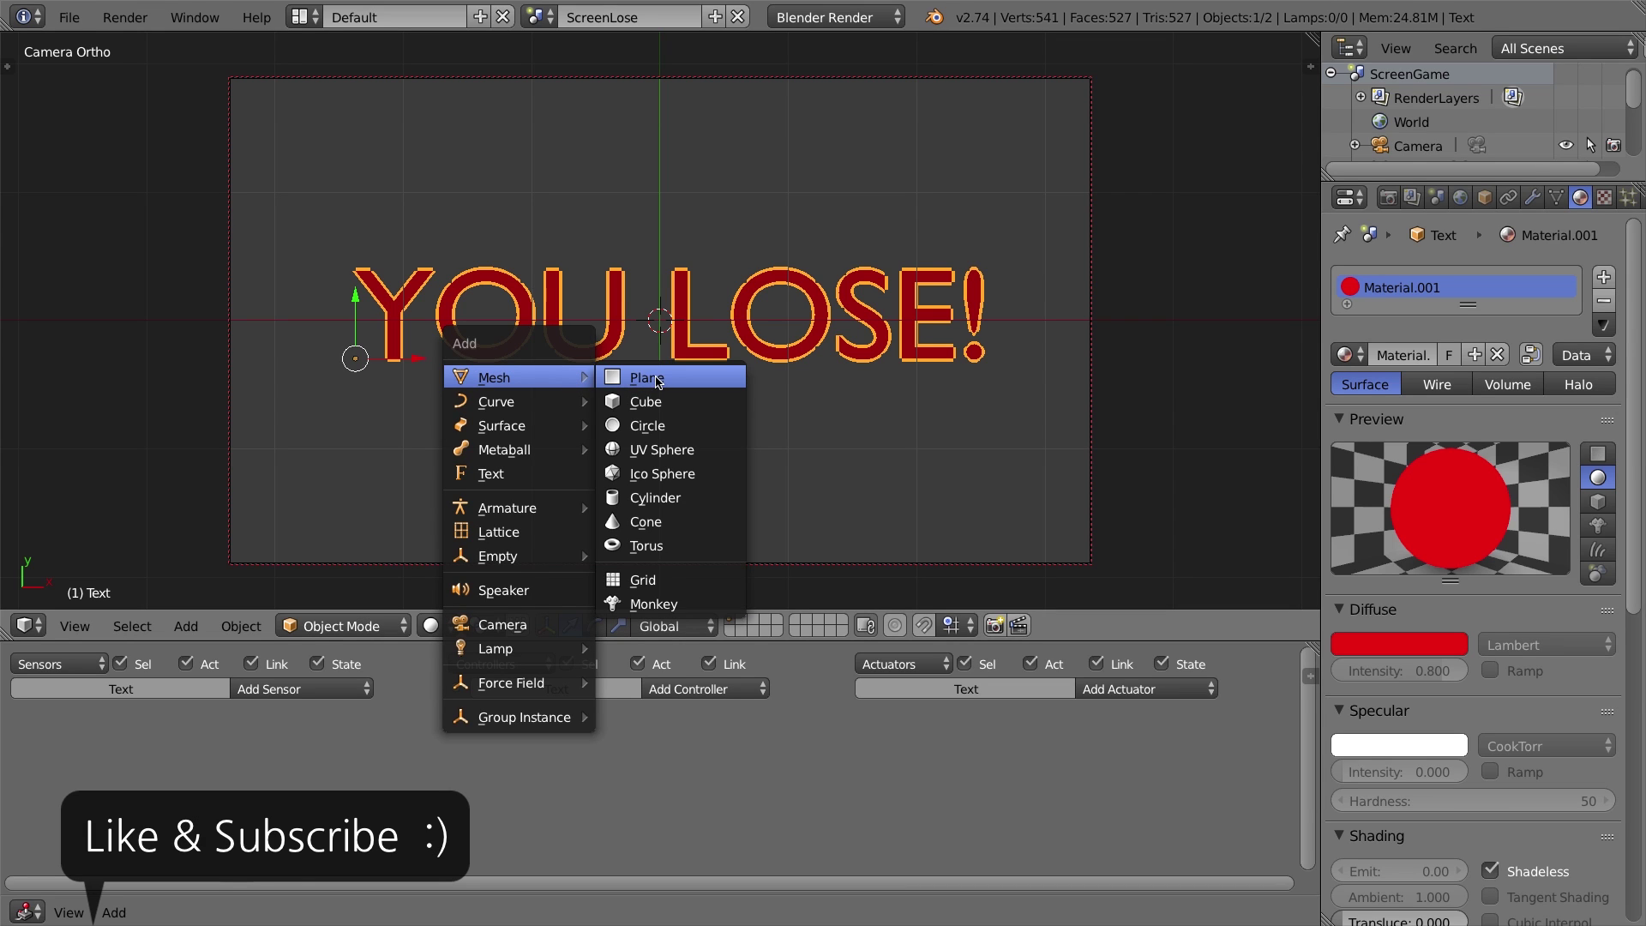
click(655, 405)
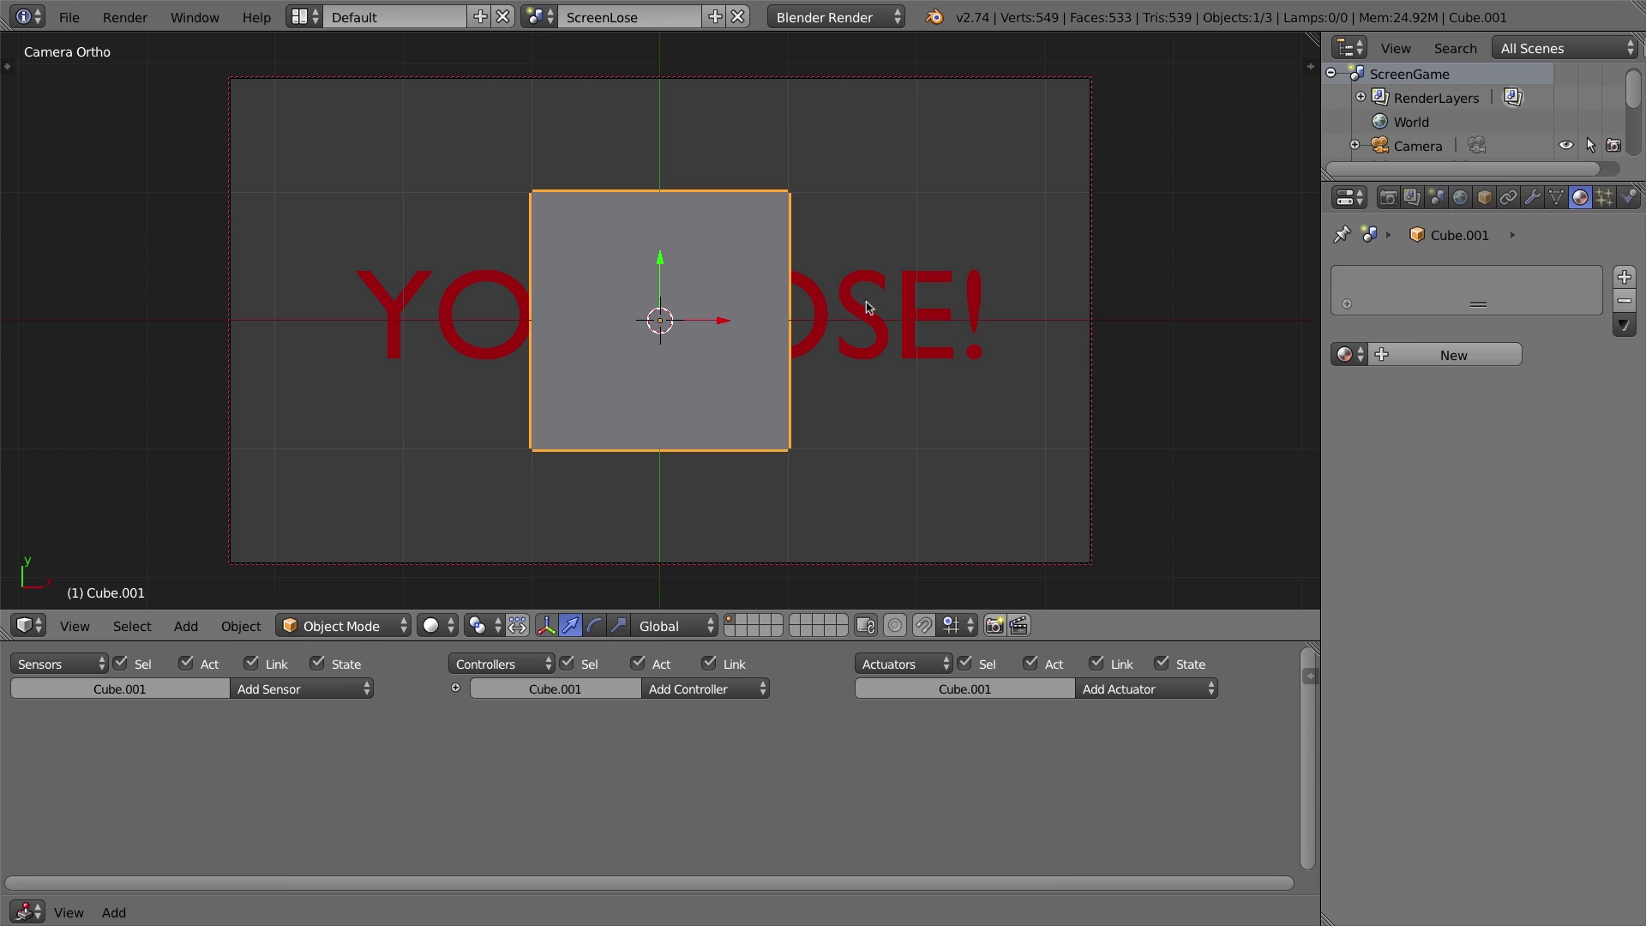
key(s)
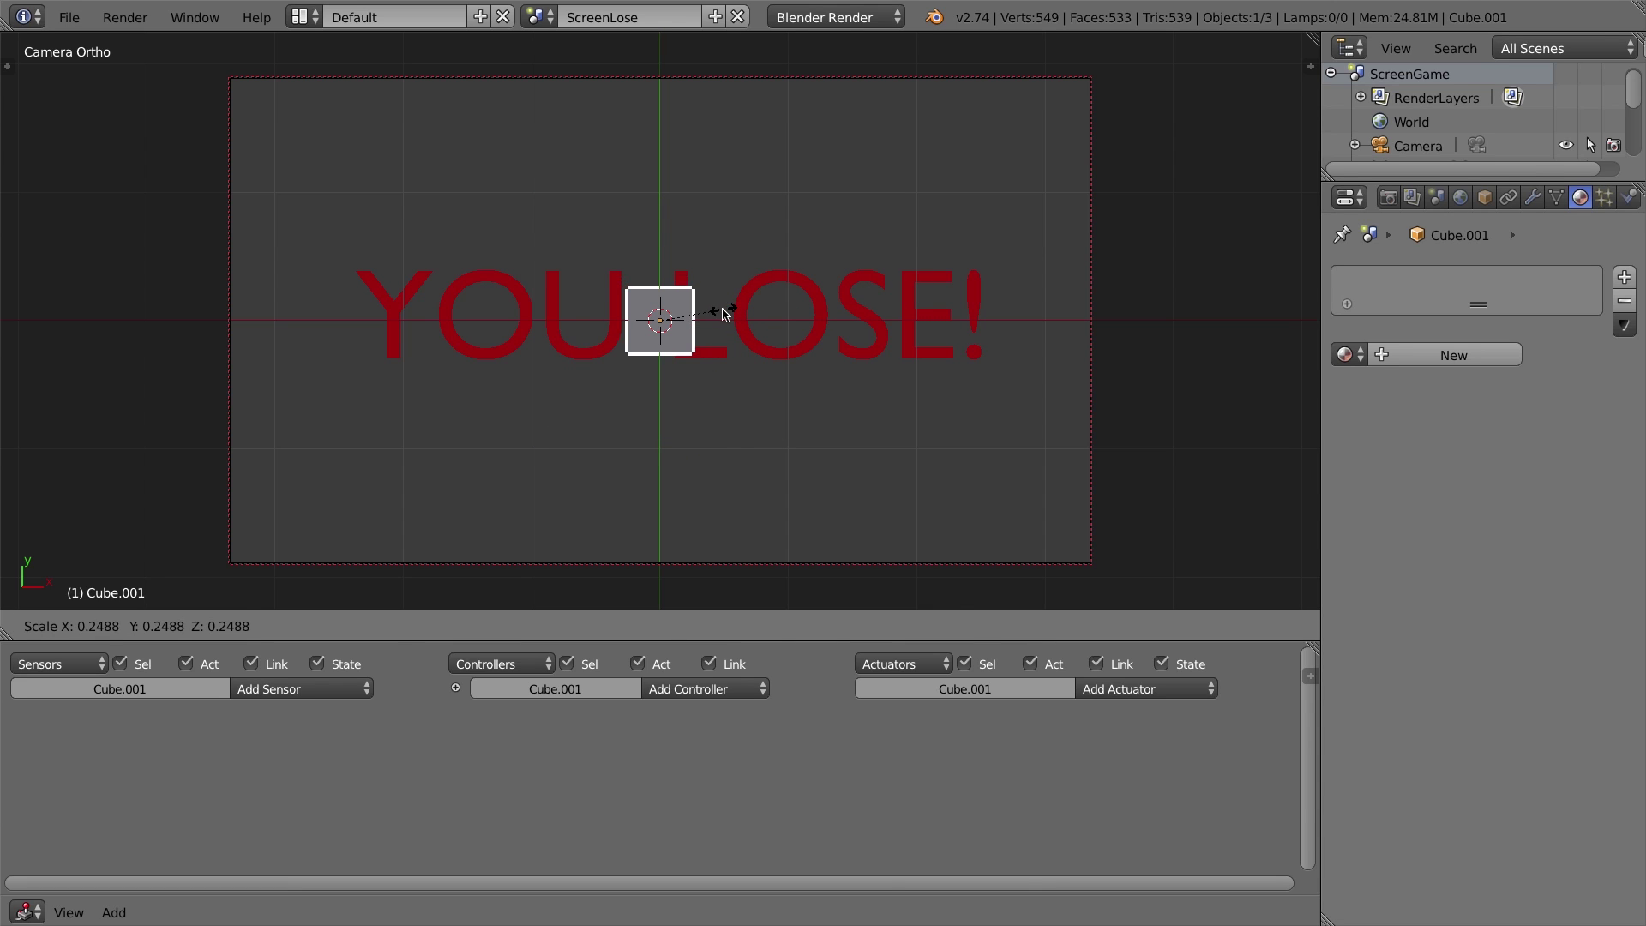
click(719, 319)
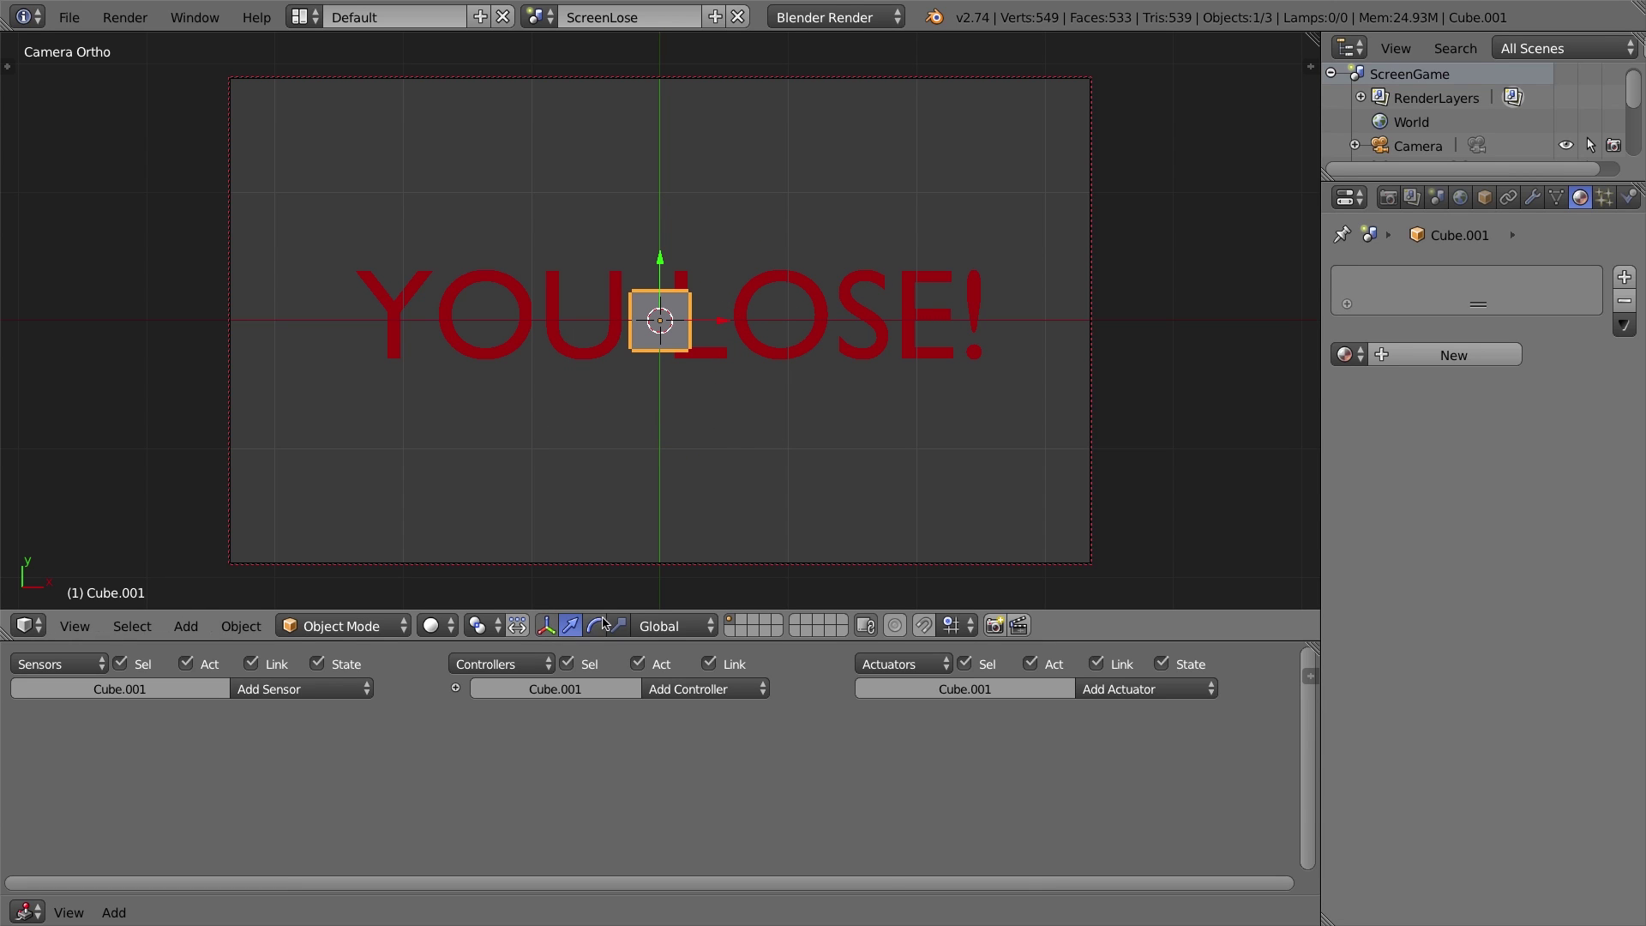
Step: Stretch the cube into a wide flat bar and split the 3D view in two
click(619, 625)
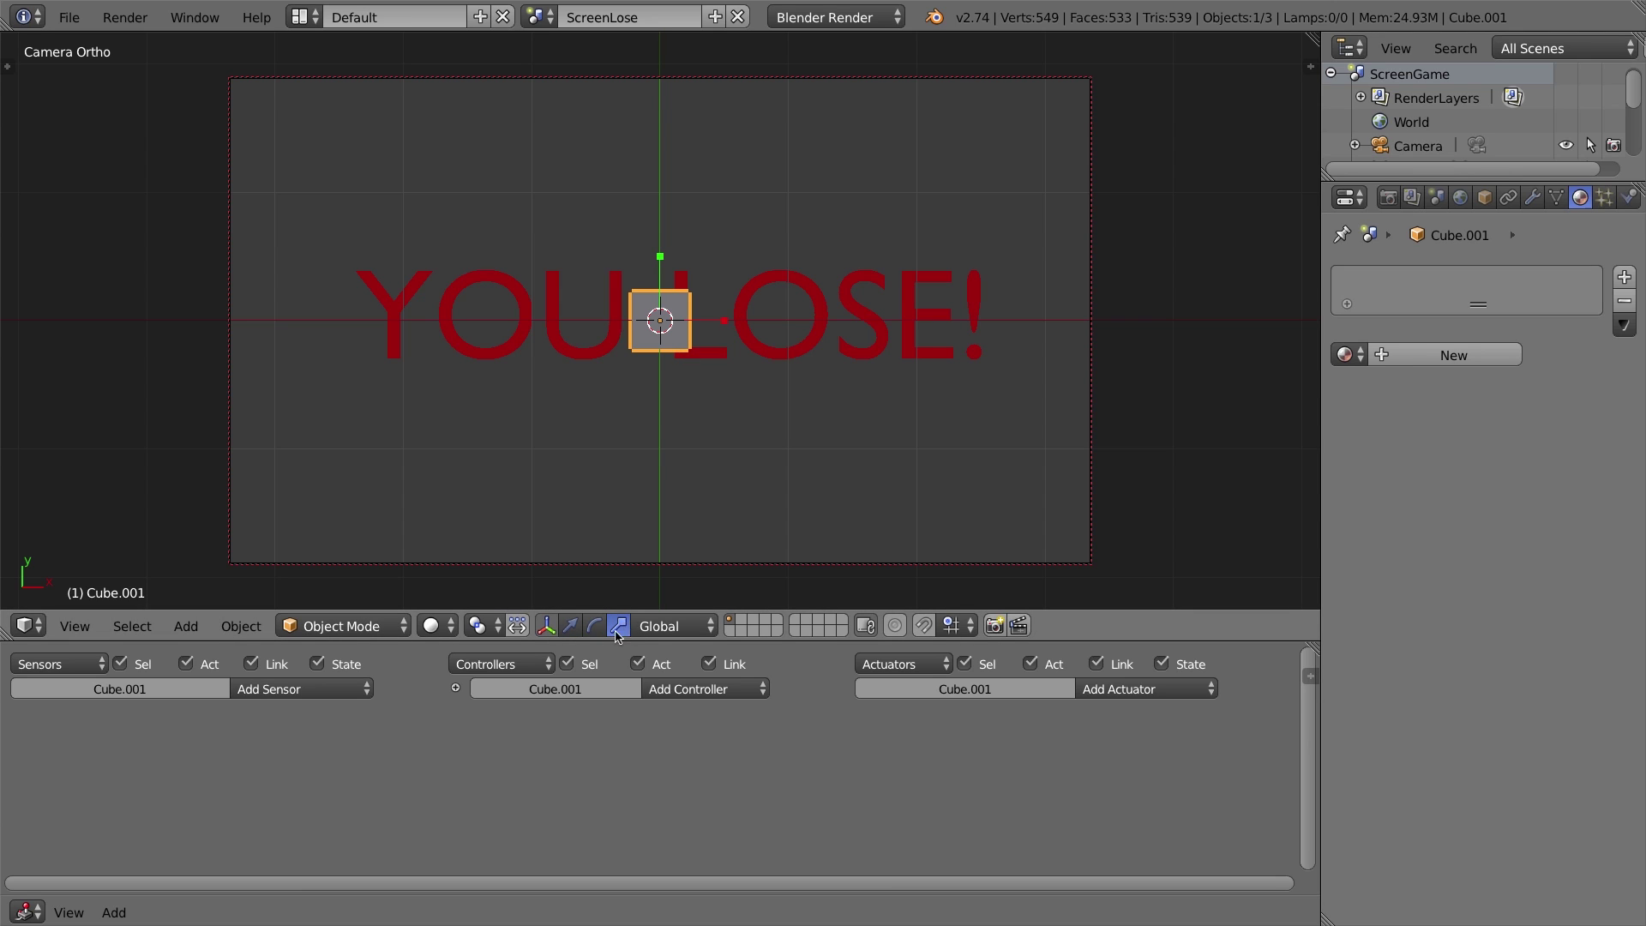
drag(727, 320, 814, 319)
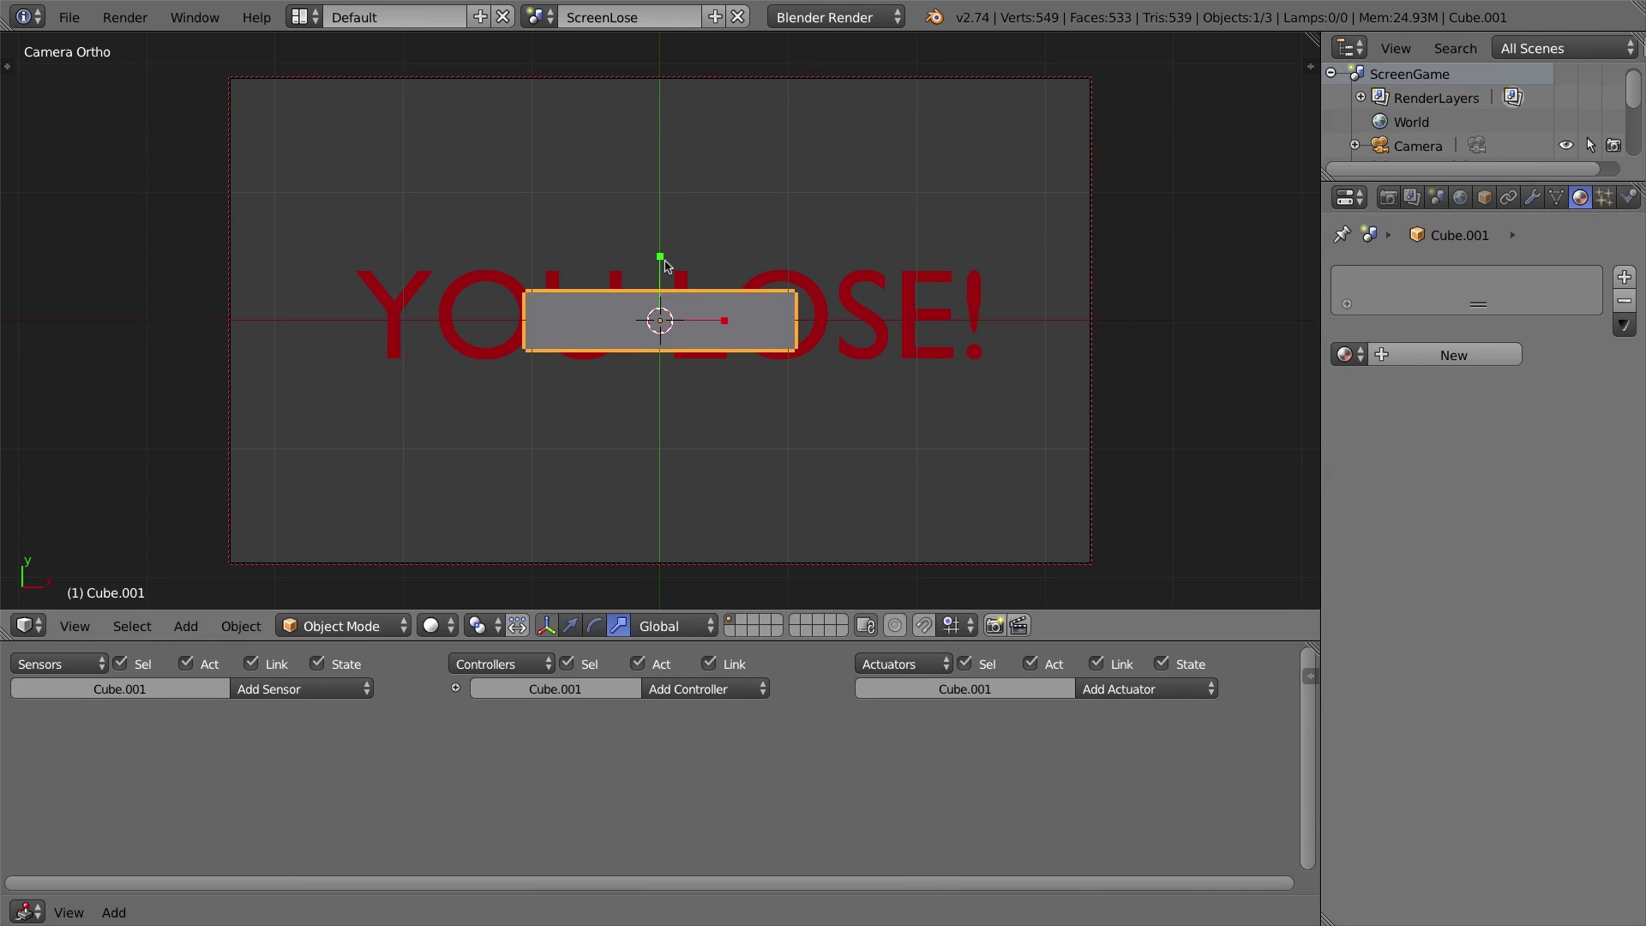
drag(662, 260, 665, 263)
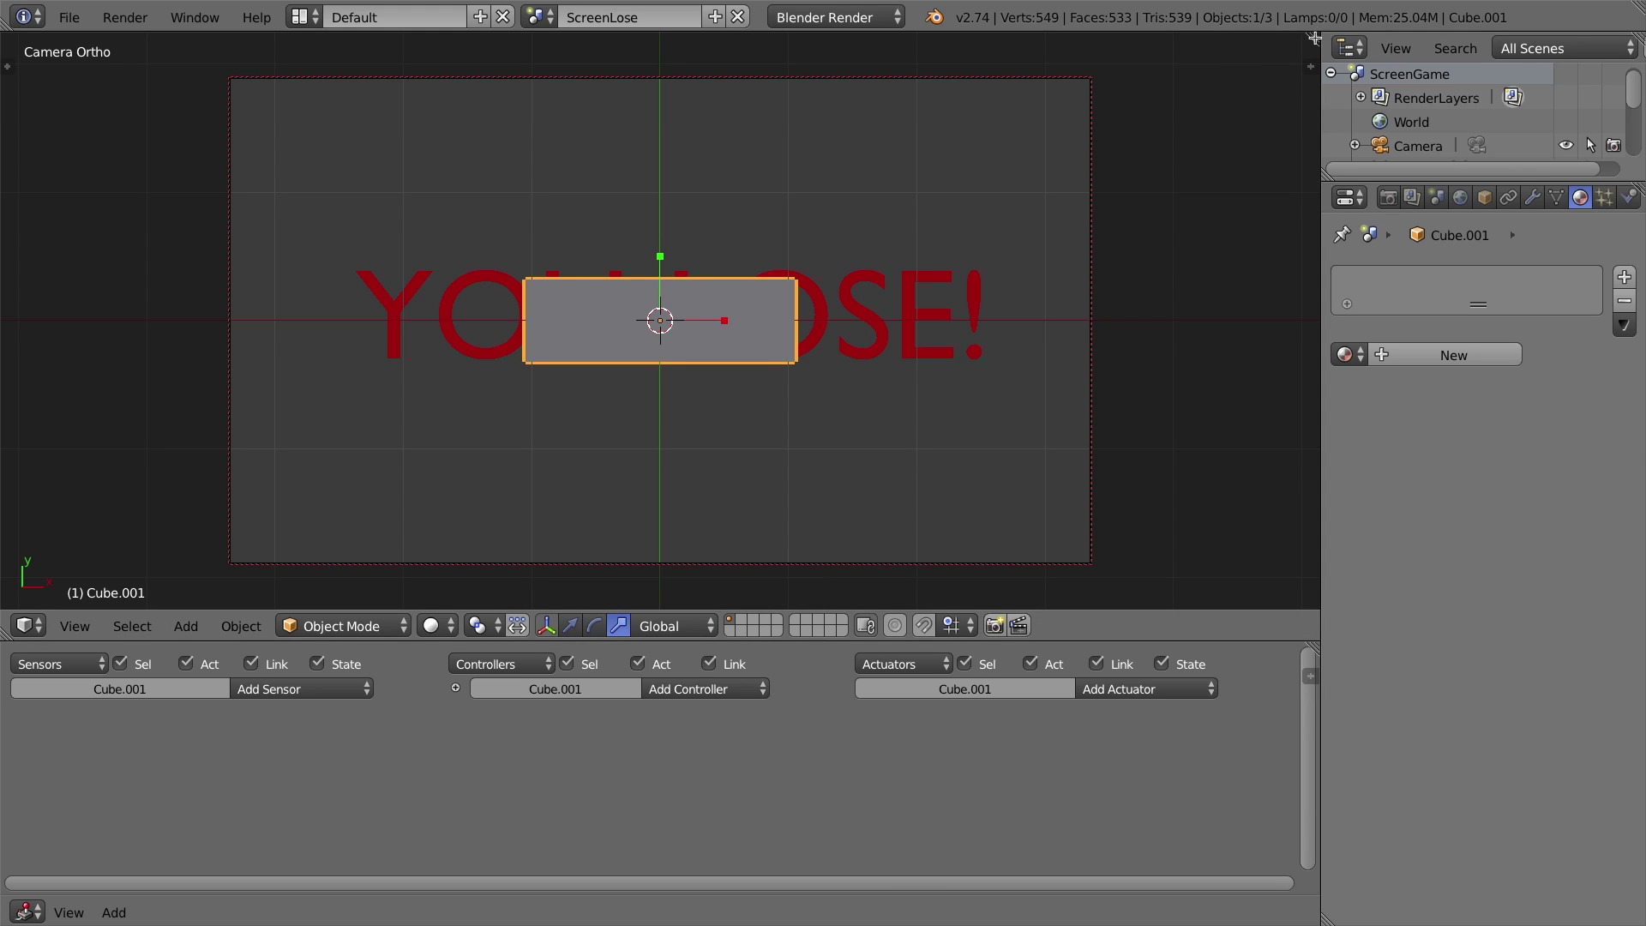
drag(1312, 39, 625, 81)
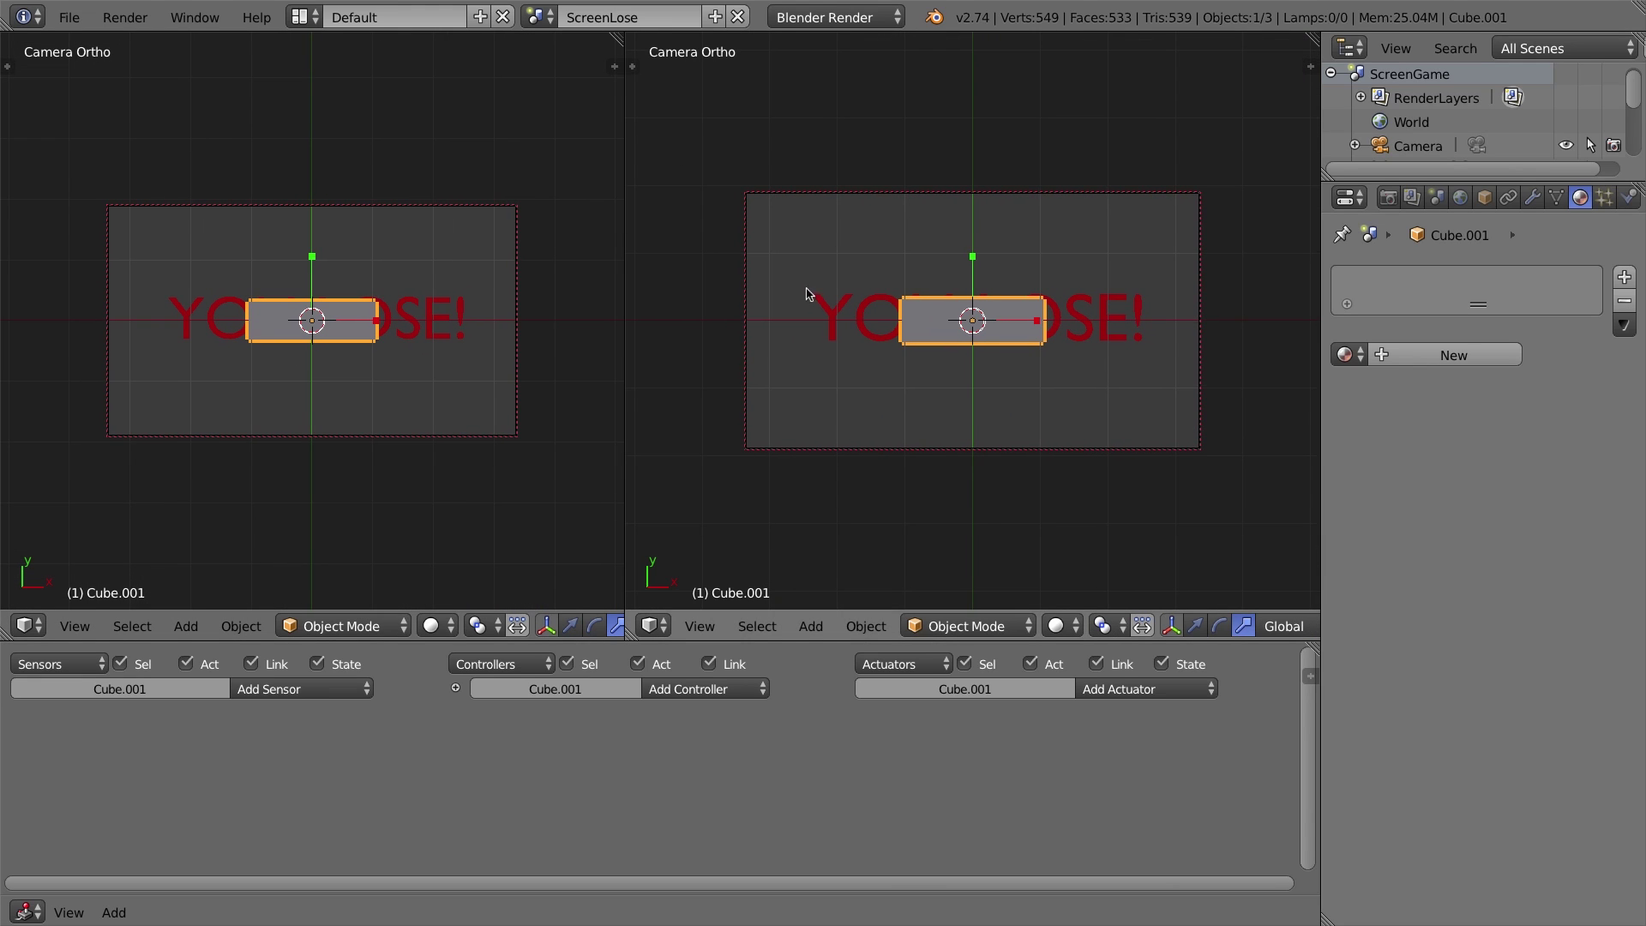
Step: Show the right-hand view from the right side and flatten the grey bar along Z
click(701, 626)
click(780, 540)
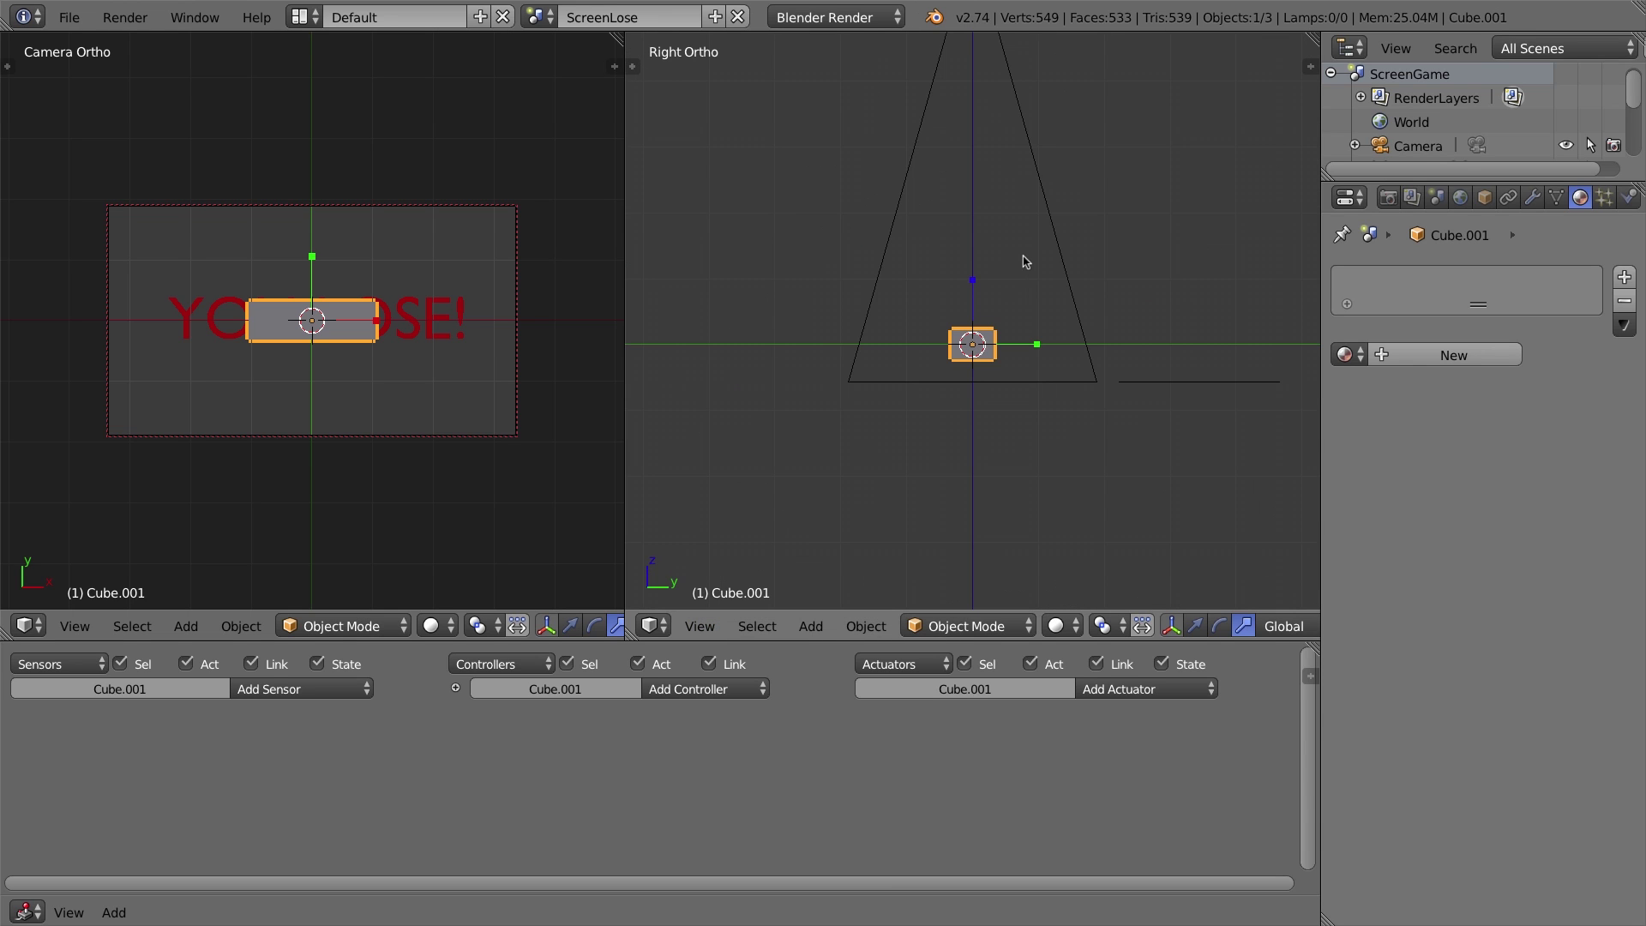
scroll(1018, 263, down, 2)
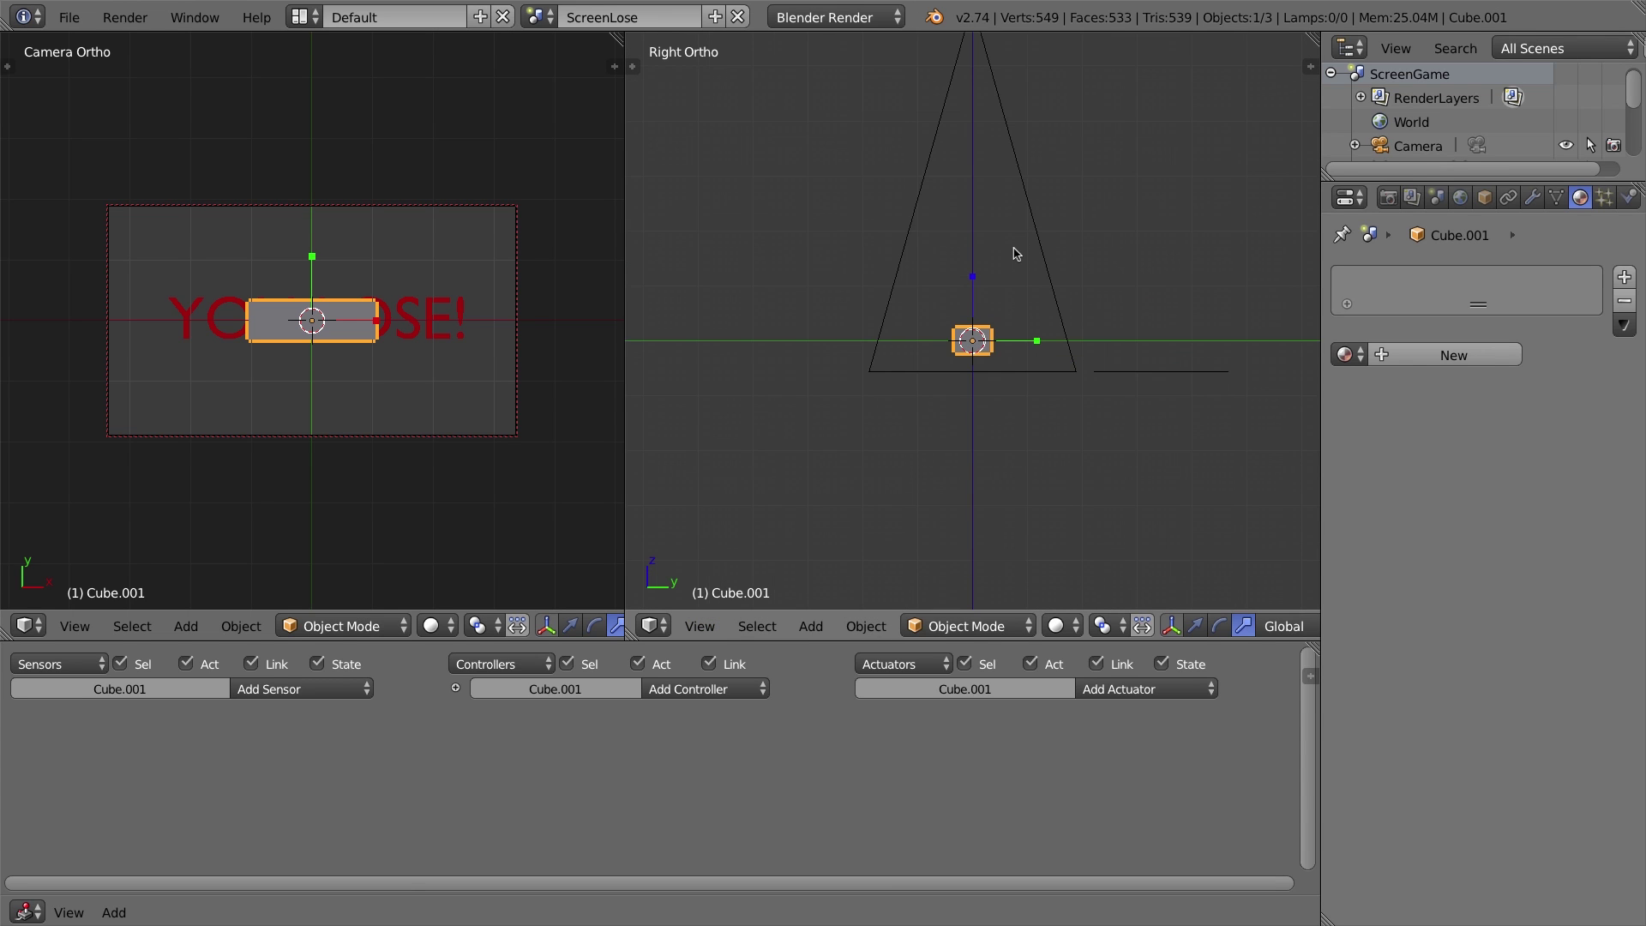
right_click(997, 160)
middle_drag(974, 343, 1062, 312)
right_click(998, 303)
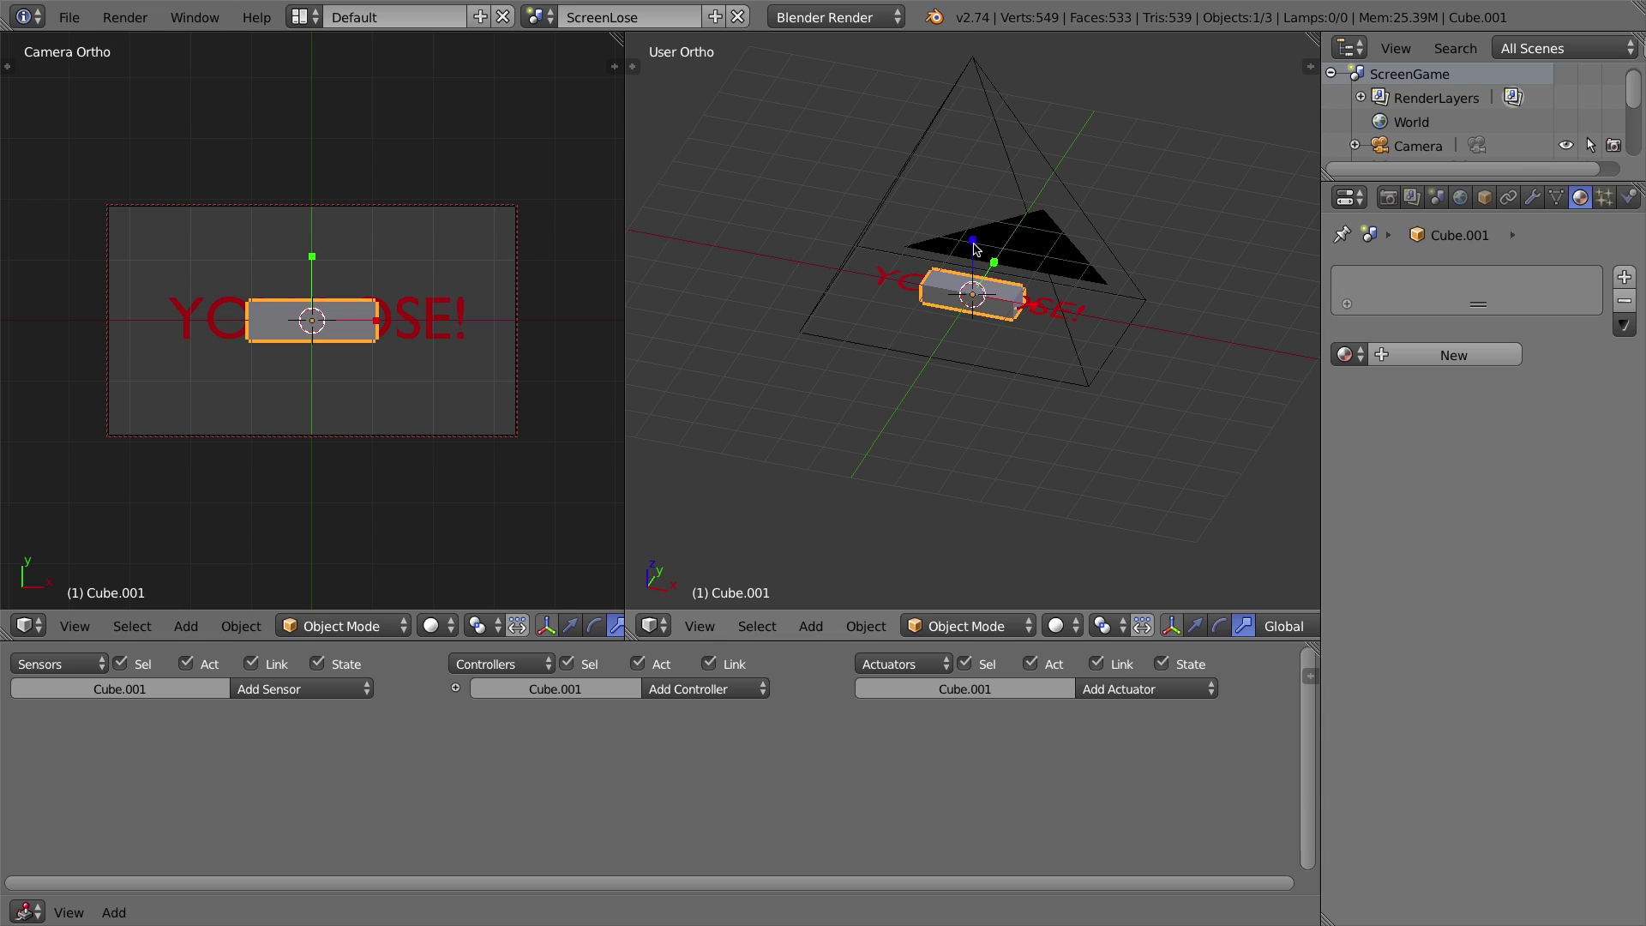
key(s)
key(z)
click(971, 270)
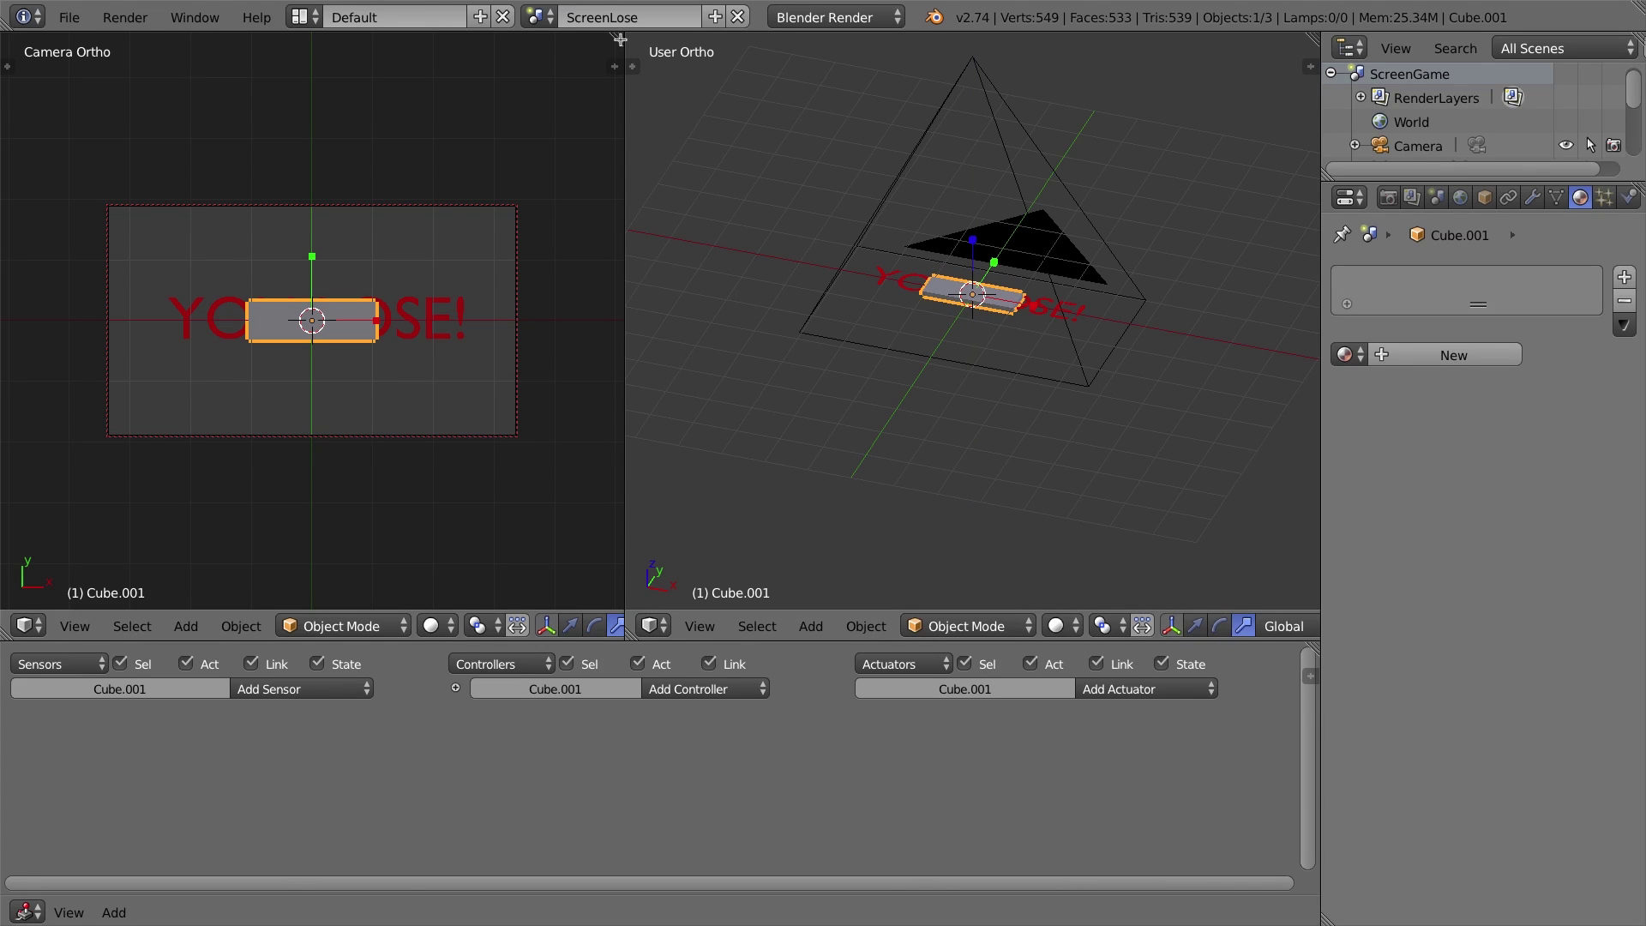
Step: Merge back to one camera view and move the bar below the YOU LOSE! text
drag(619, 40, 968, 120)
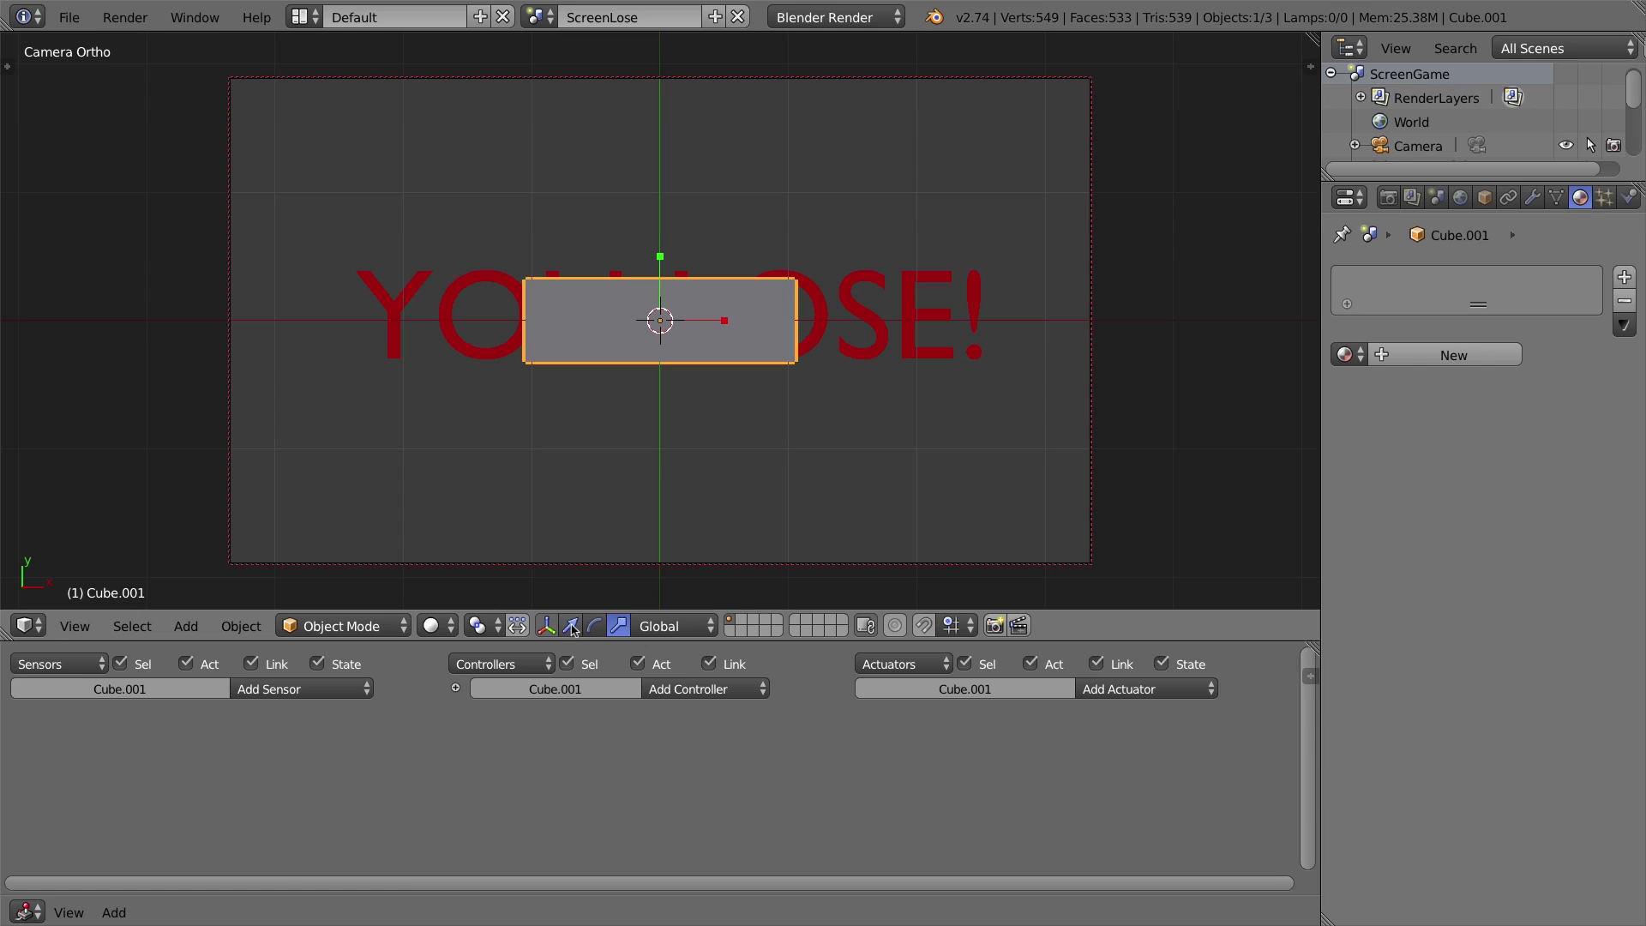
click(572, 628)
key(g)
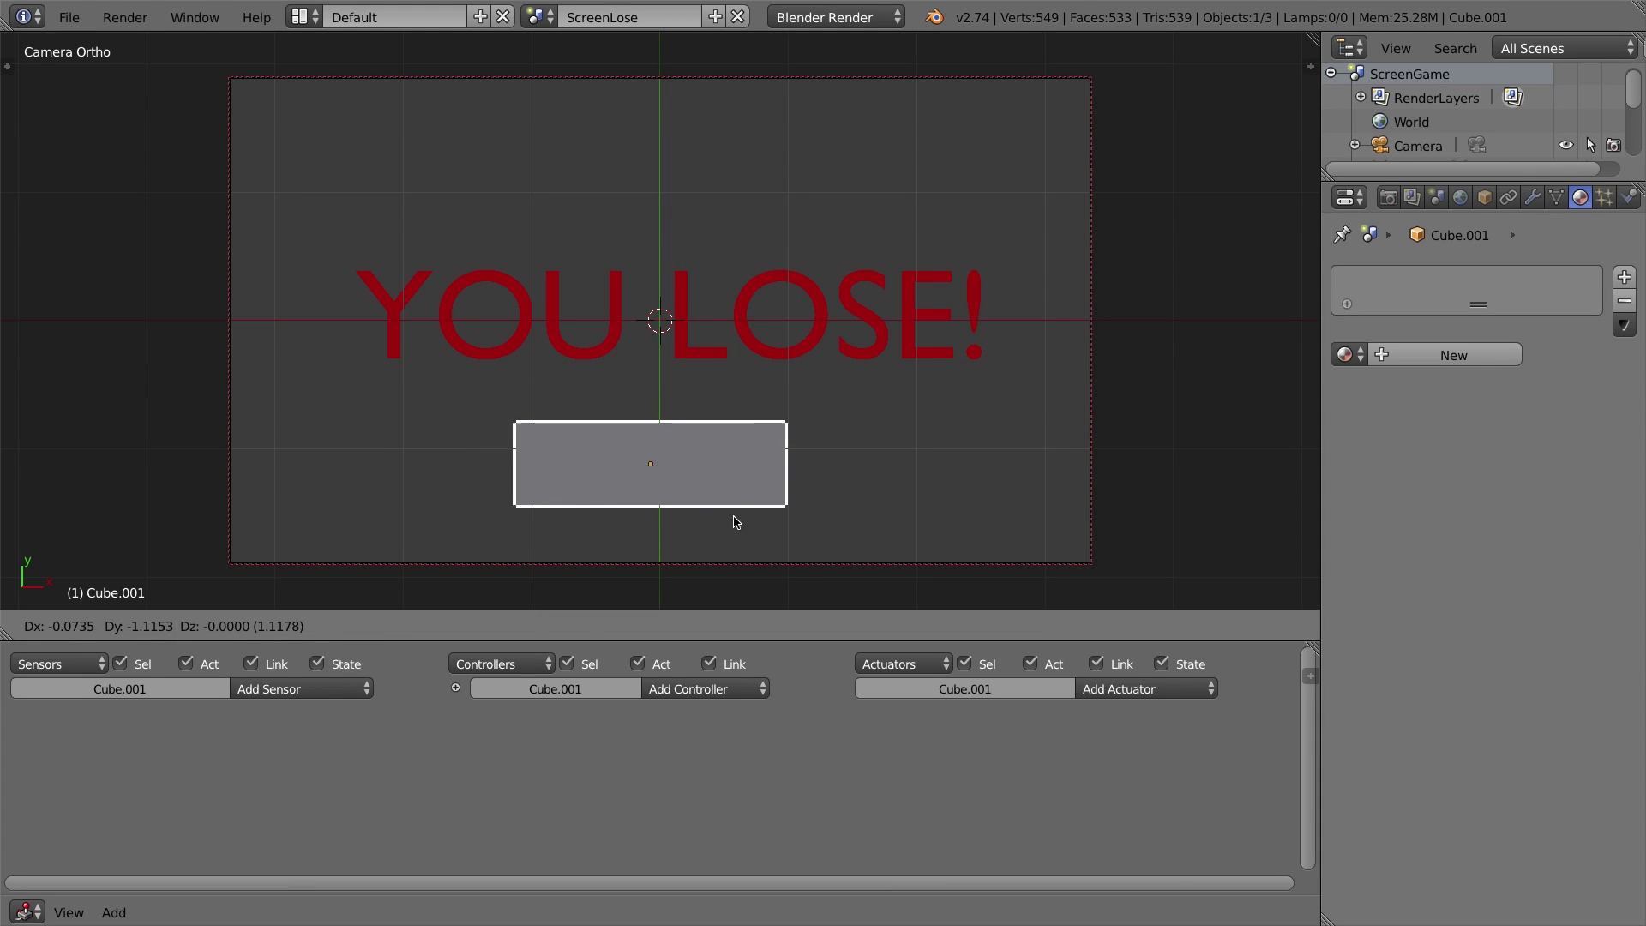
click(740, 532)
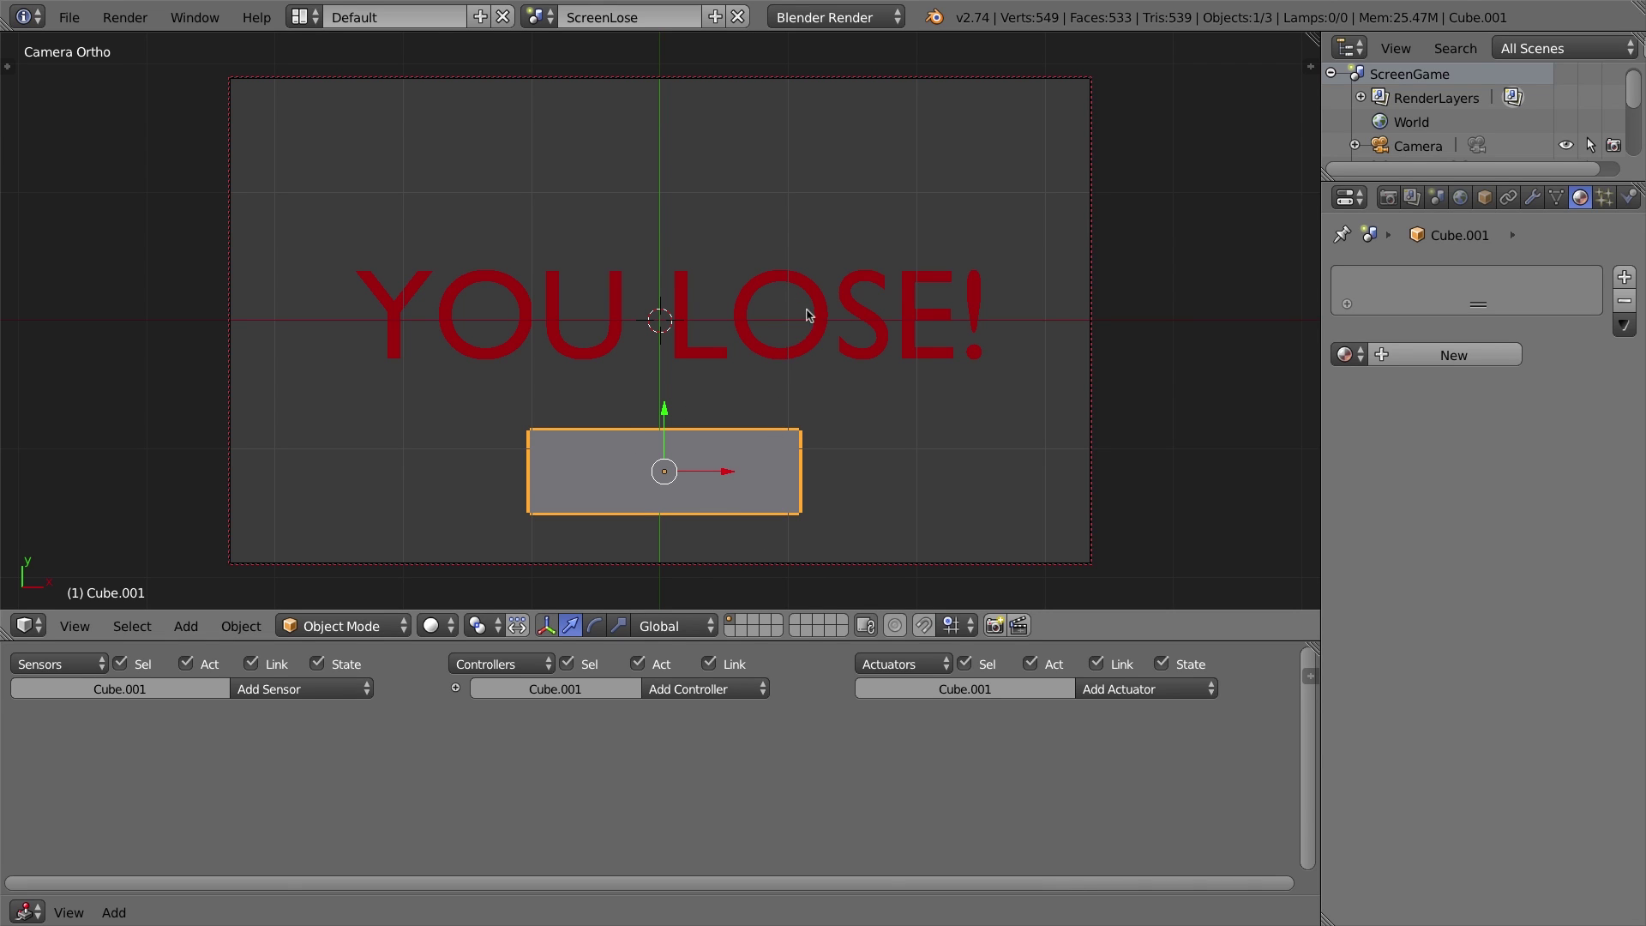
Step: Add a text object and replace its default word with 'RE-TRY!'
key(shift+a)
key(Escape)
key(shift+a)
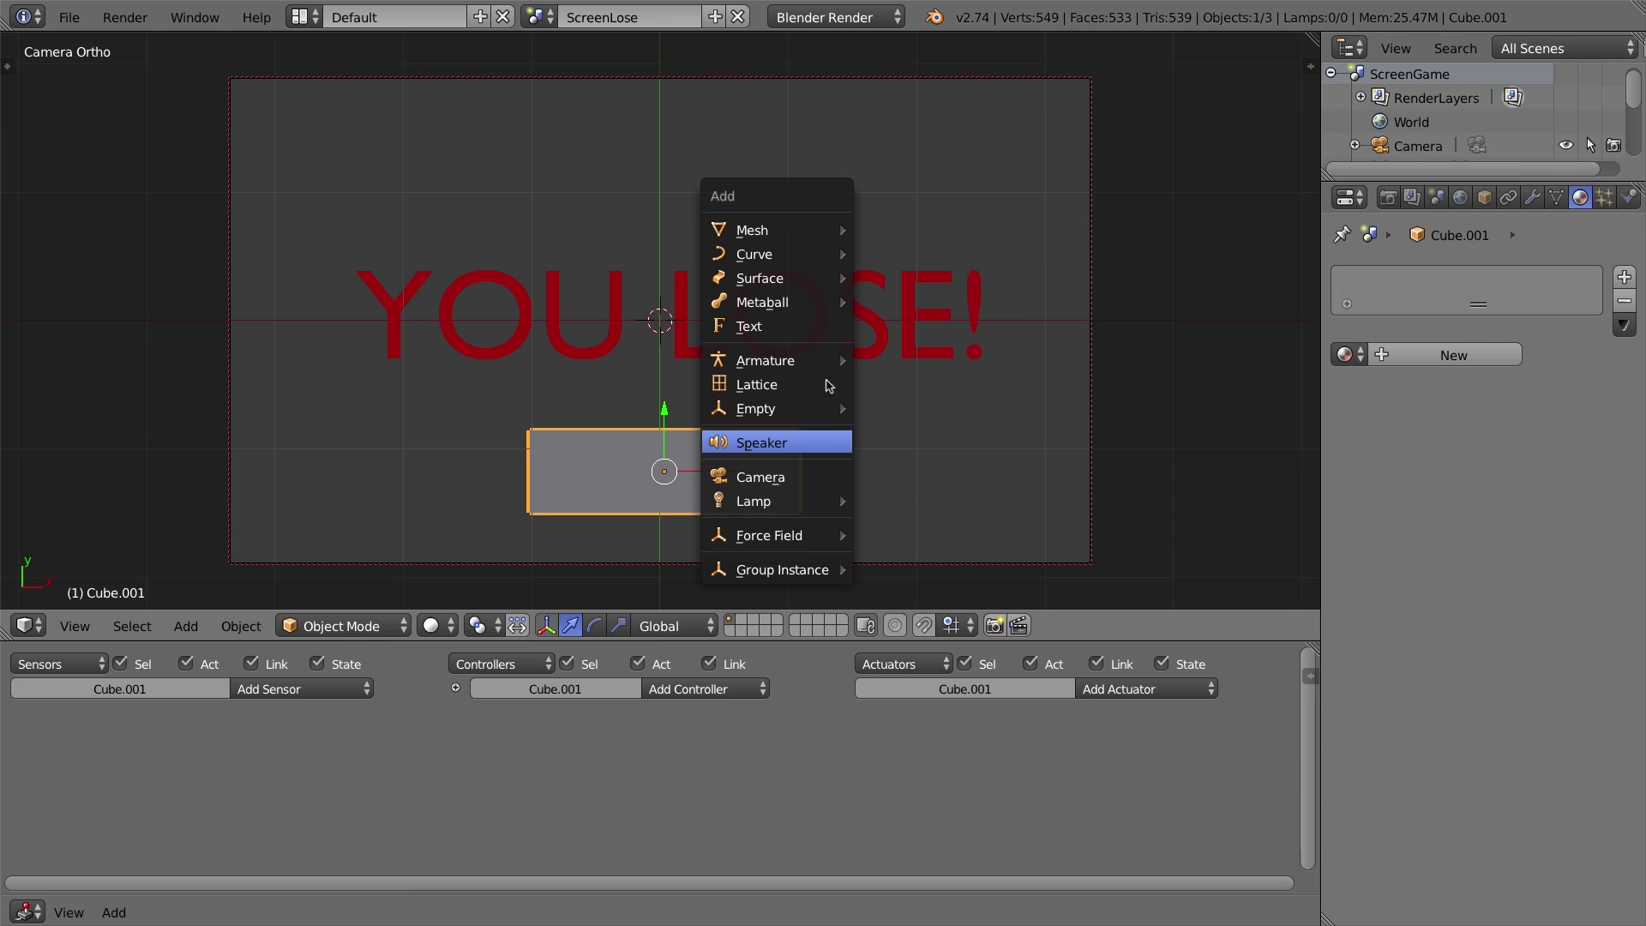
click(794, 324)
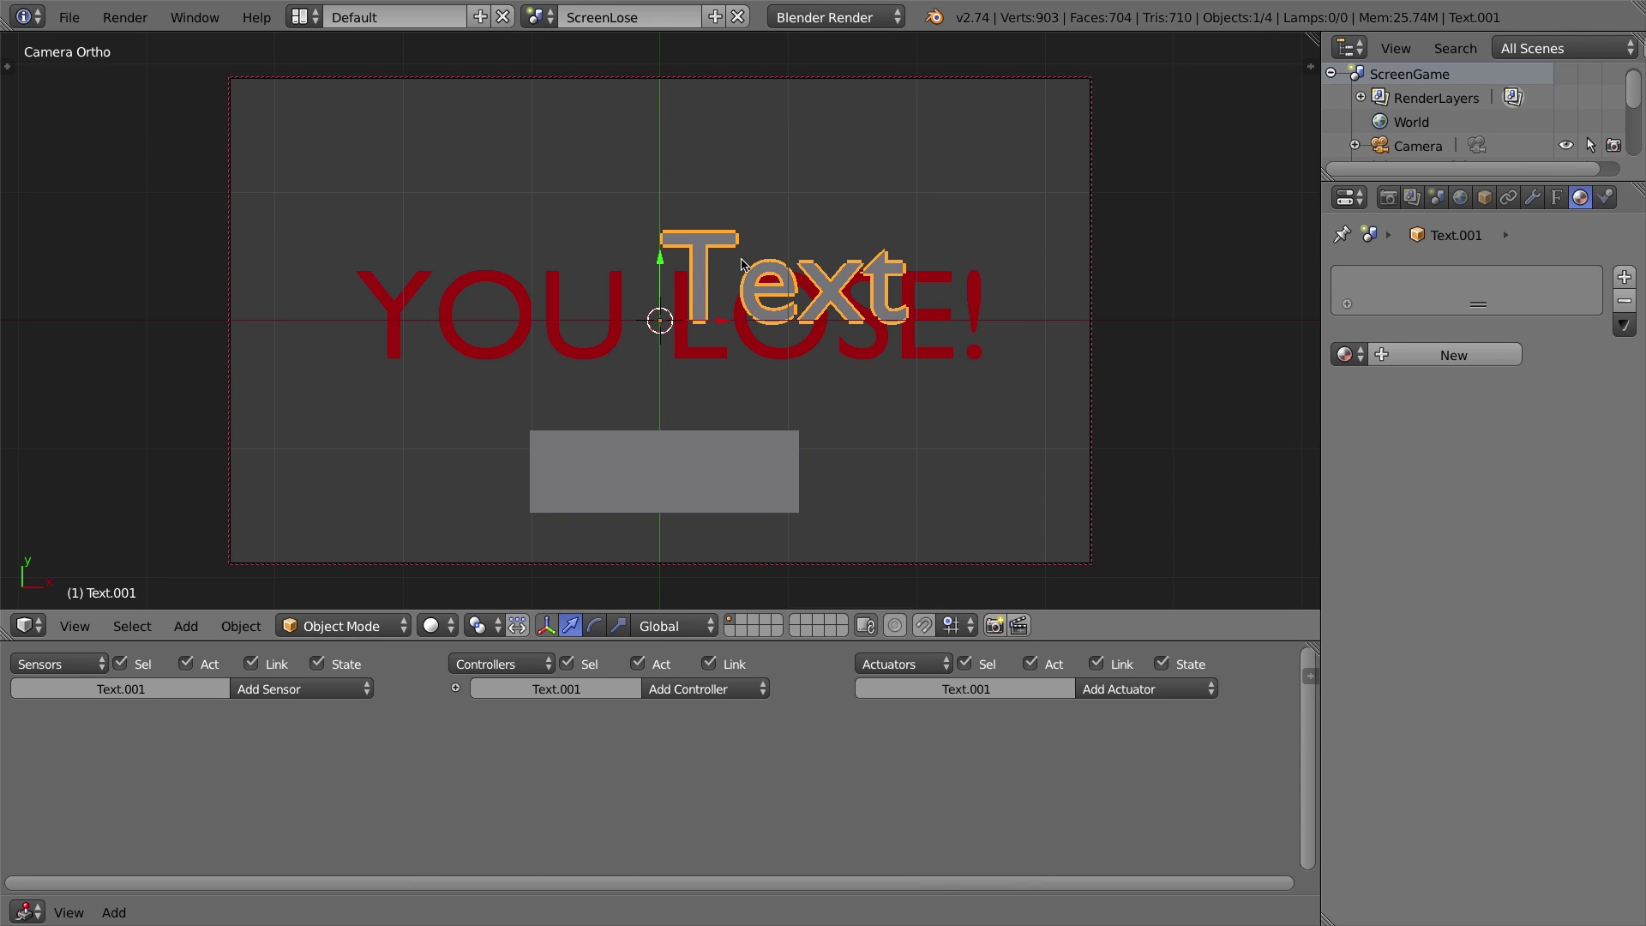
key(Tab)
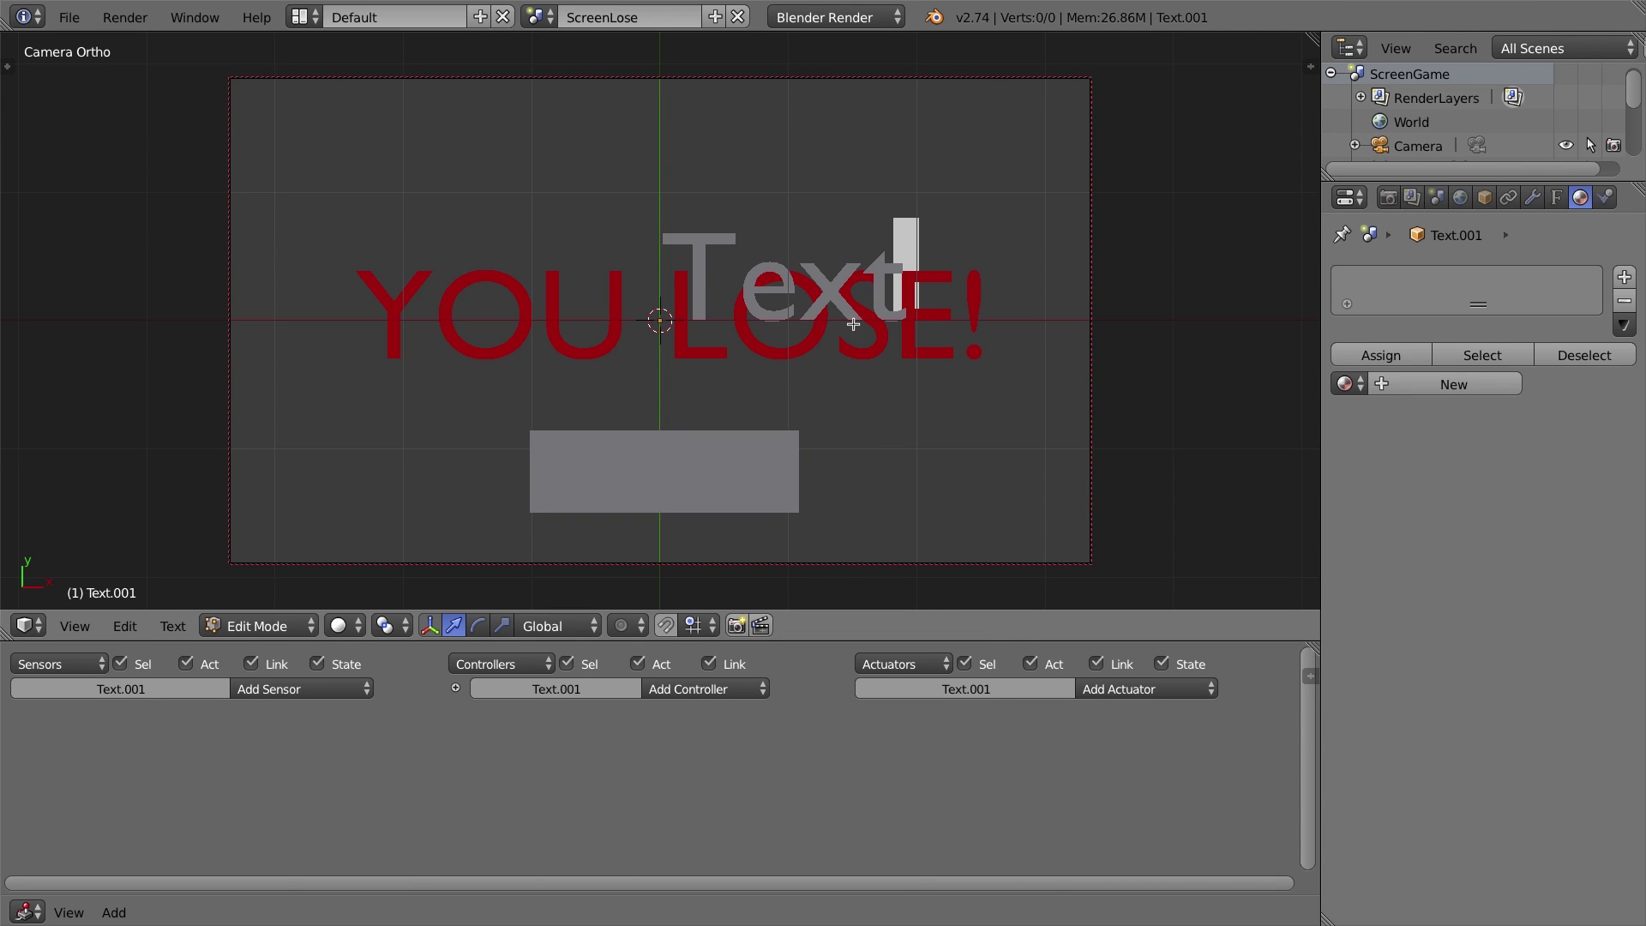
key(BackSpace)
key(BackSpace)
key(BackSpace)
key(BackSpace)
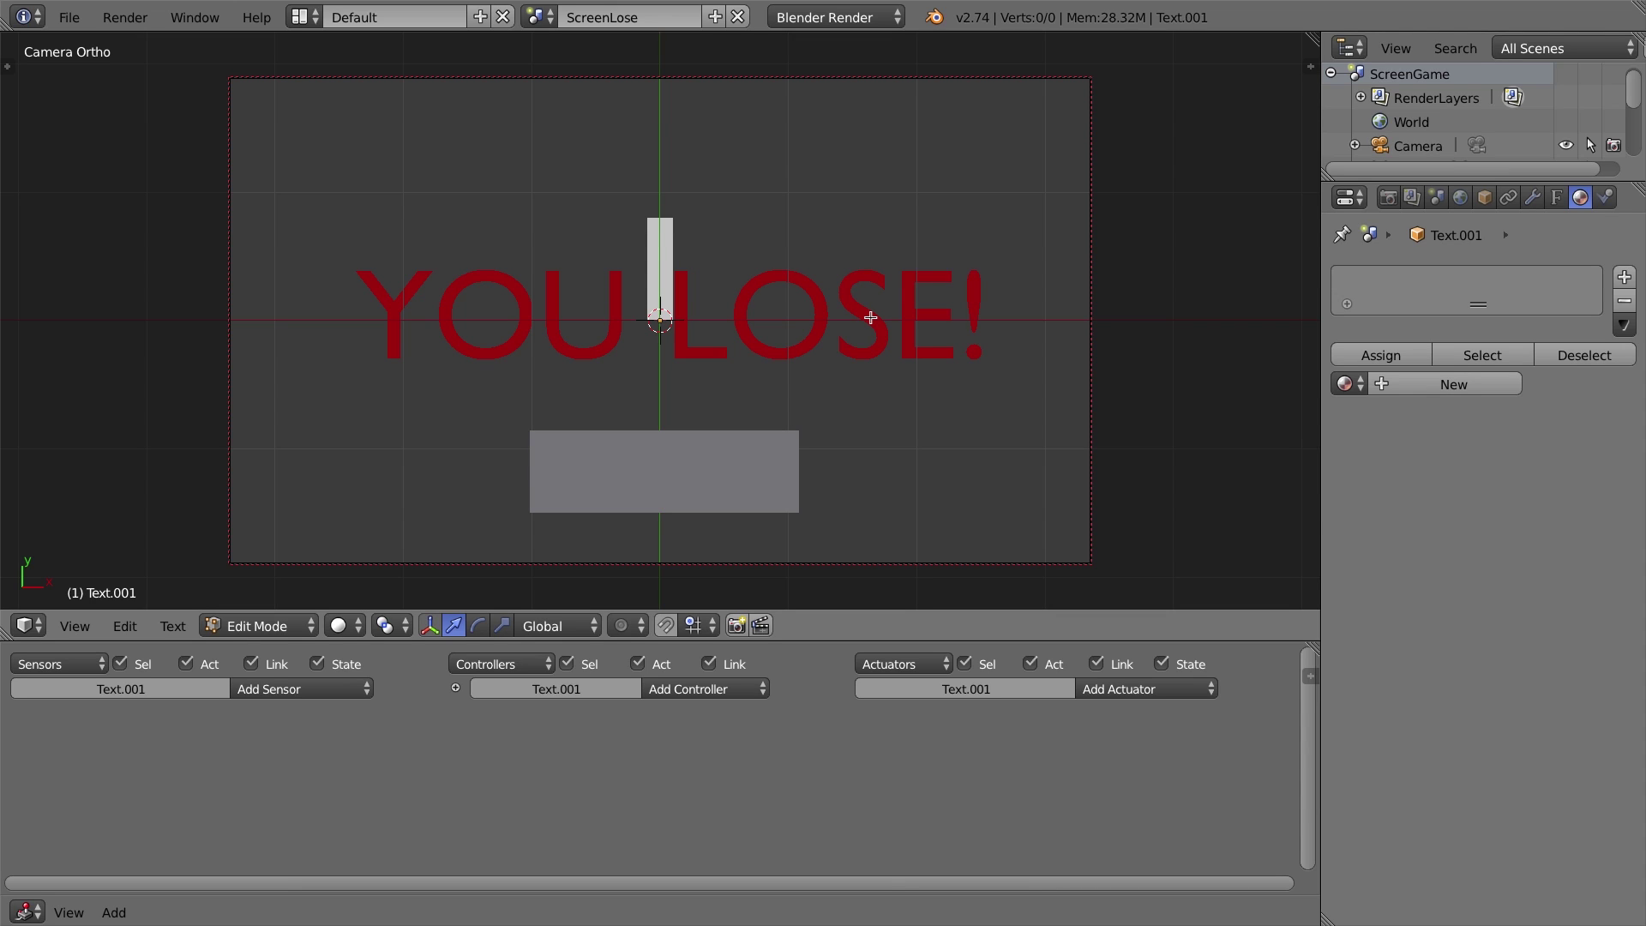
text(RE-)
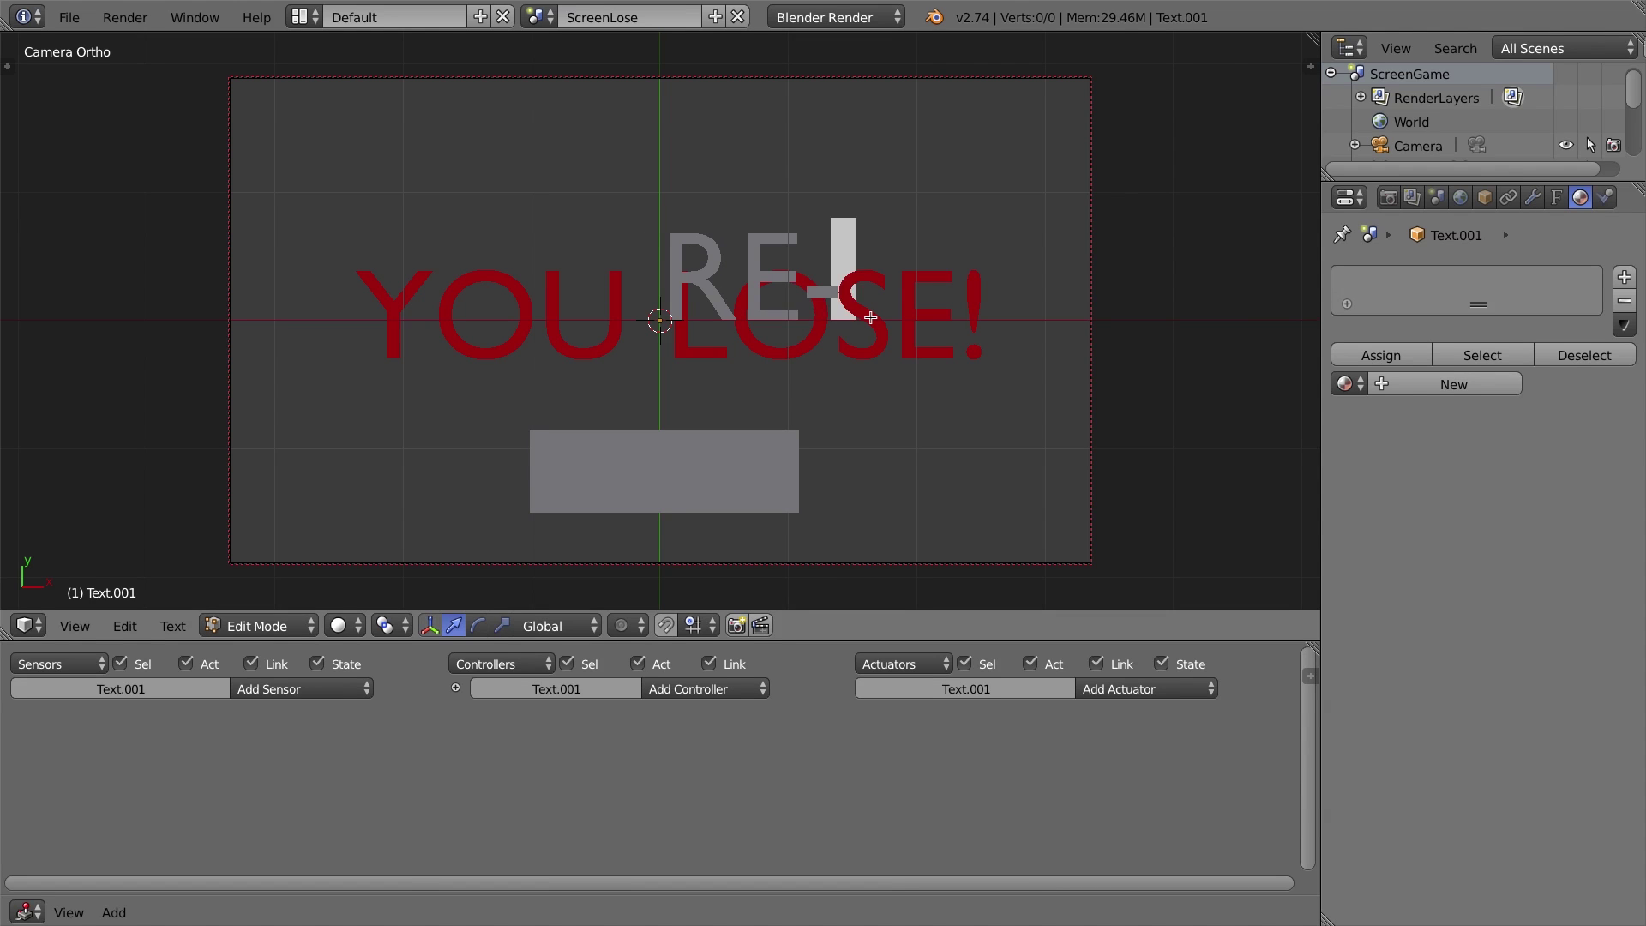
text(TRY!)
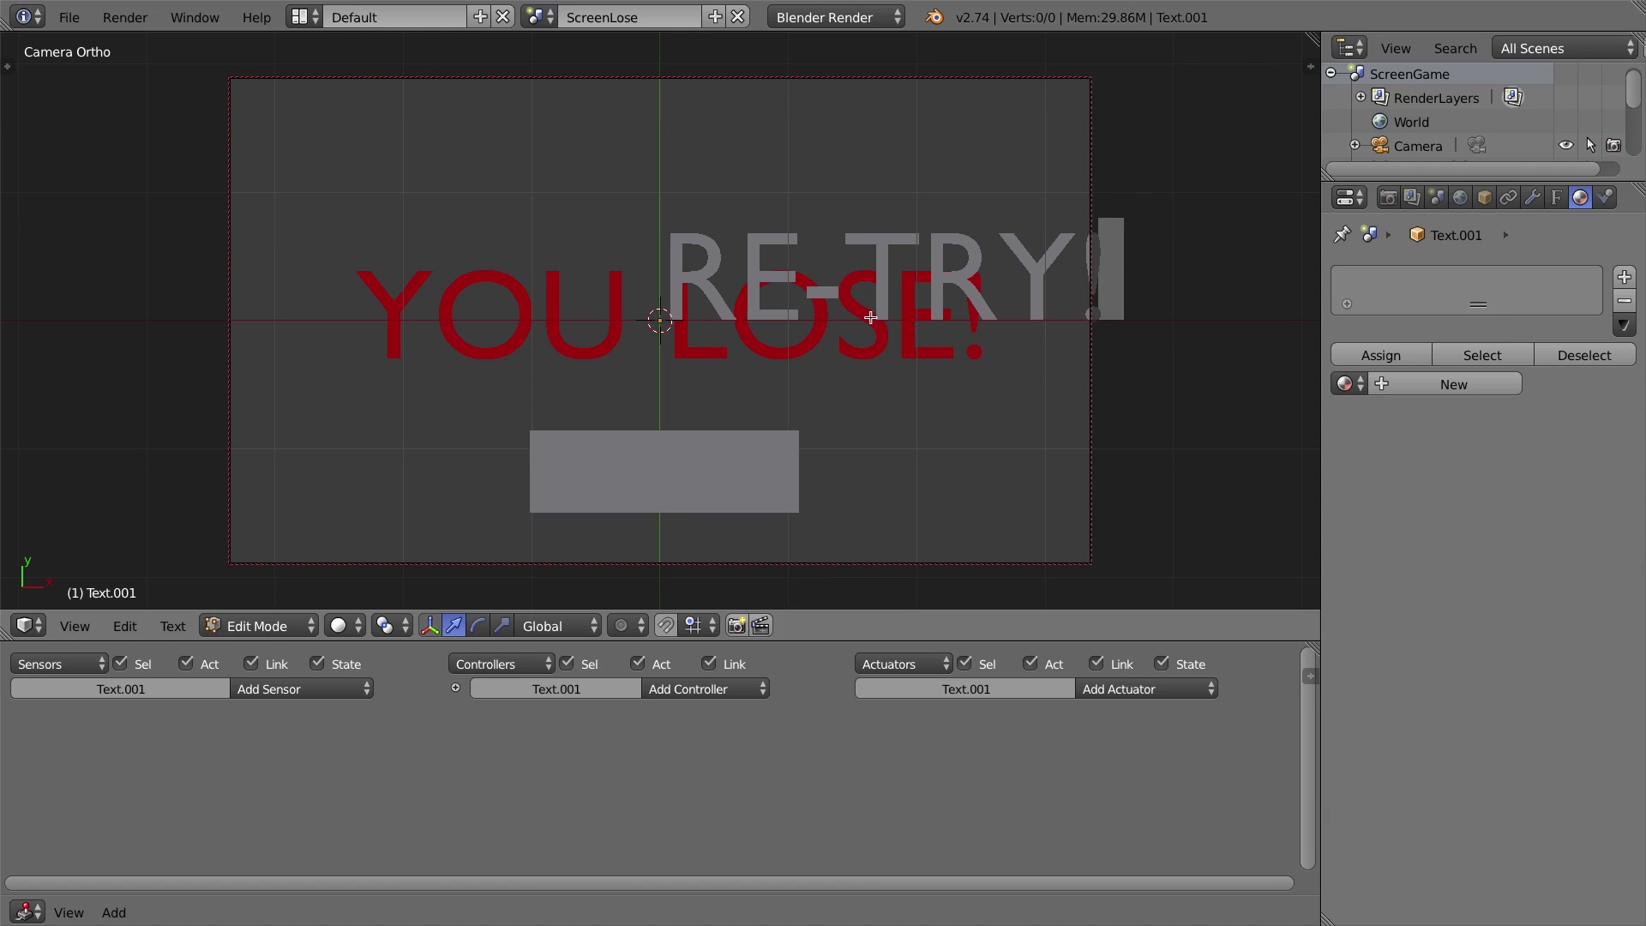
key(Tab)
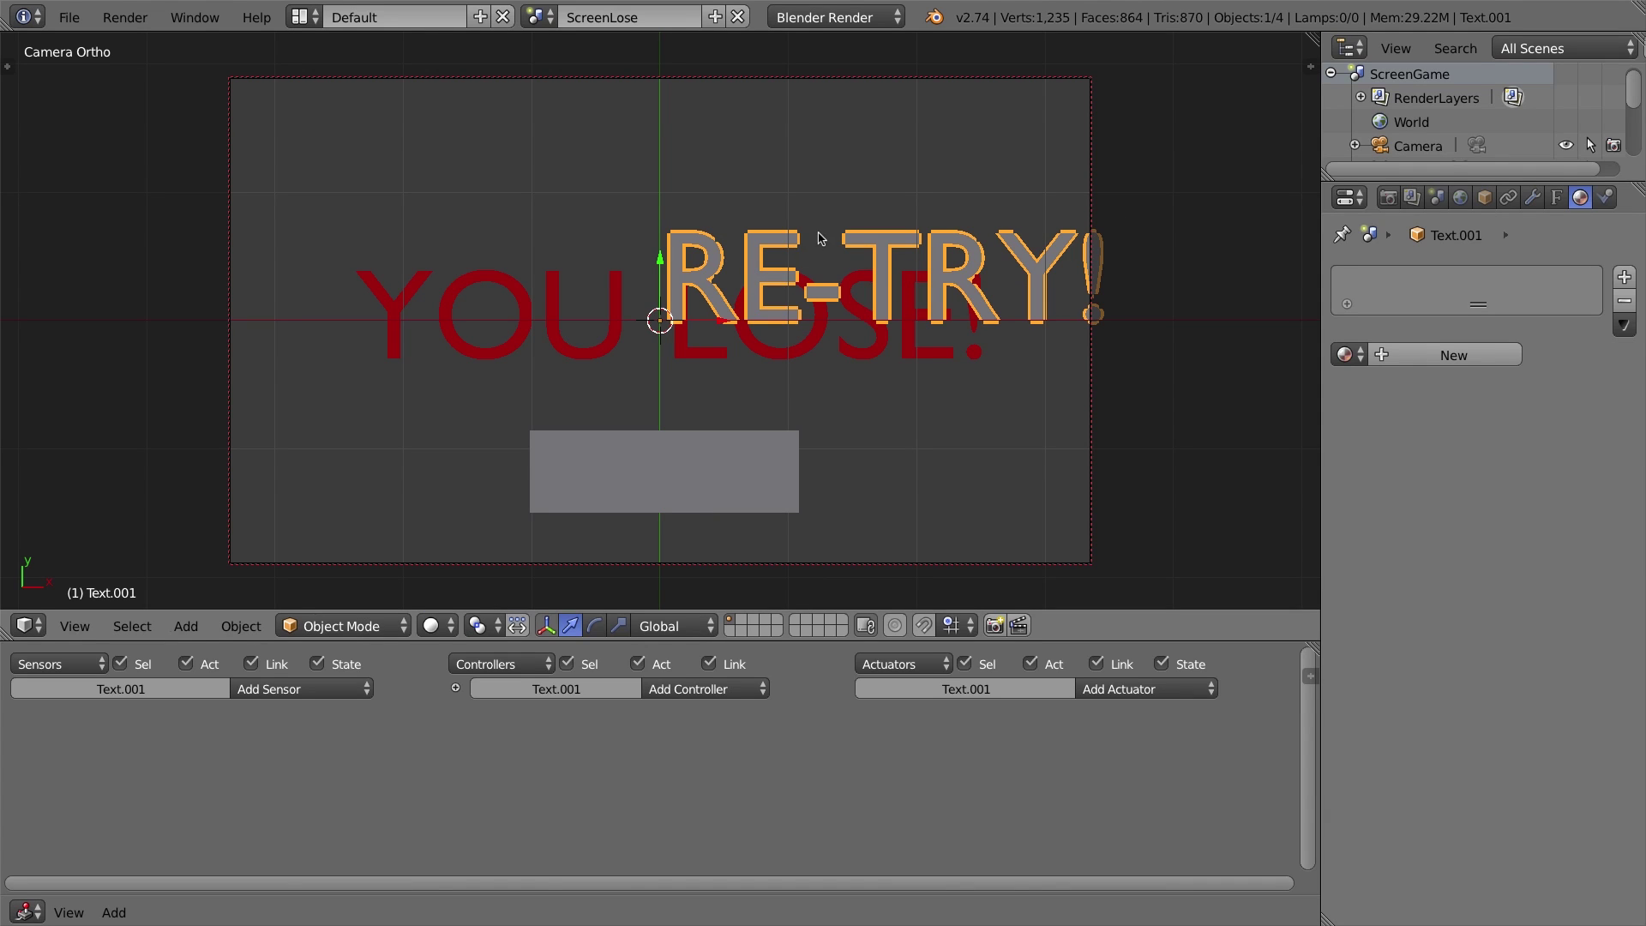
key(g)
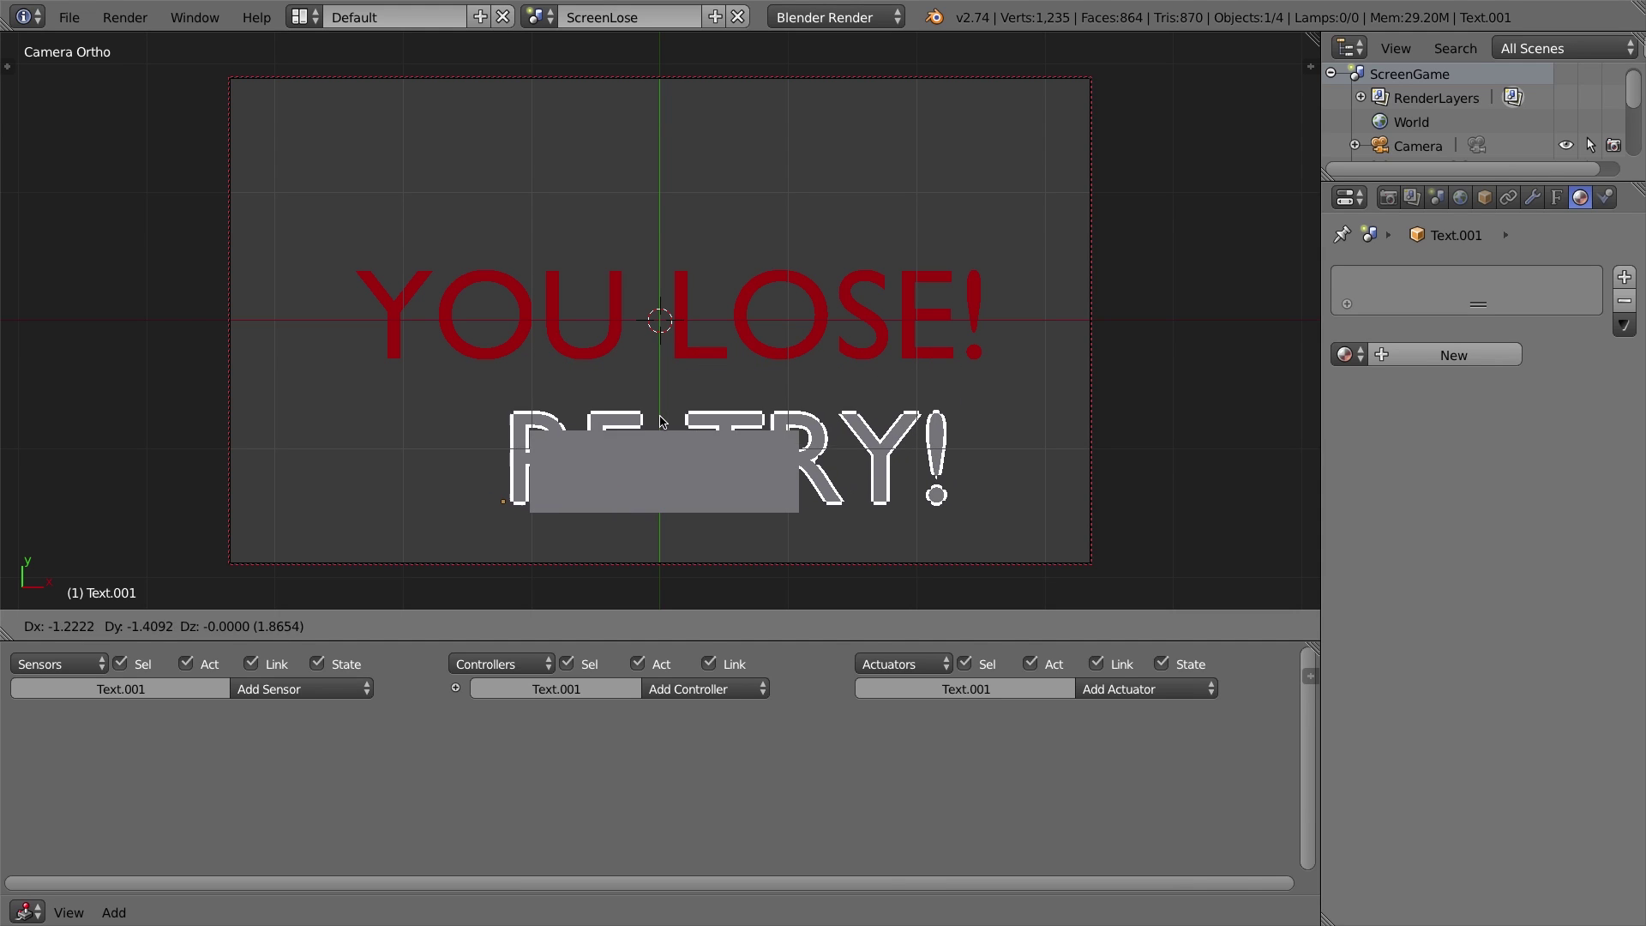
Step: Place RE-TRY! over the grey bar and split off a right-side 3D view
click(657, 420)
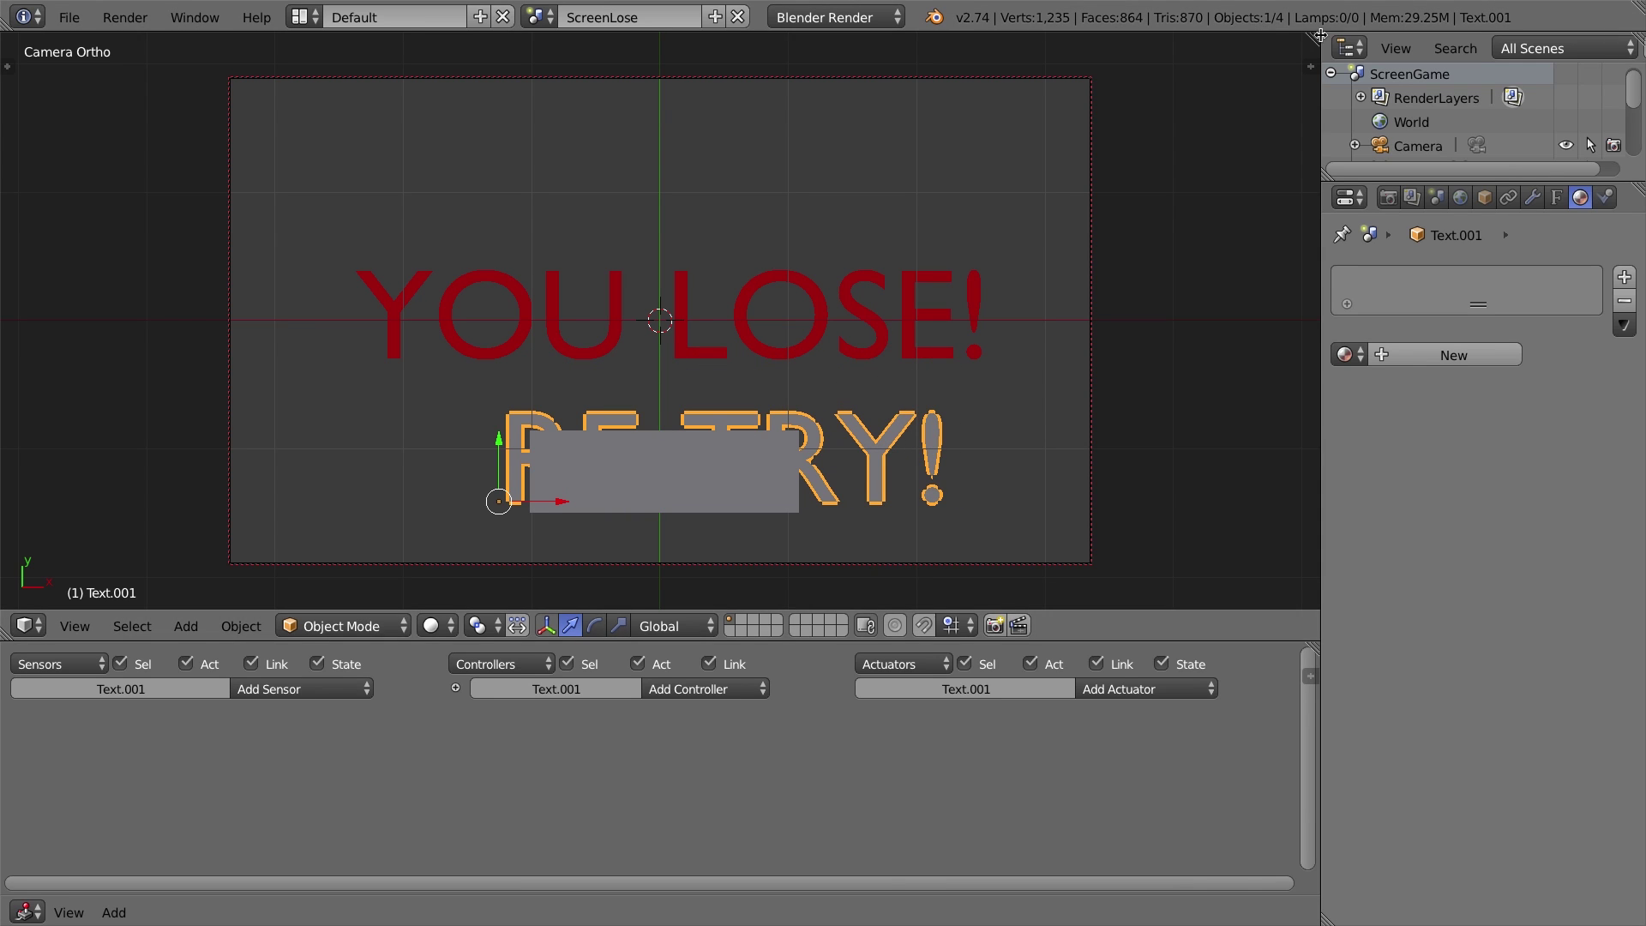
drag(1314, 37, 692, 68)
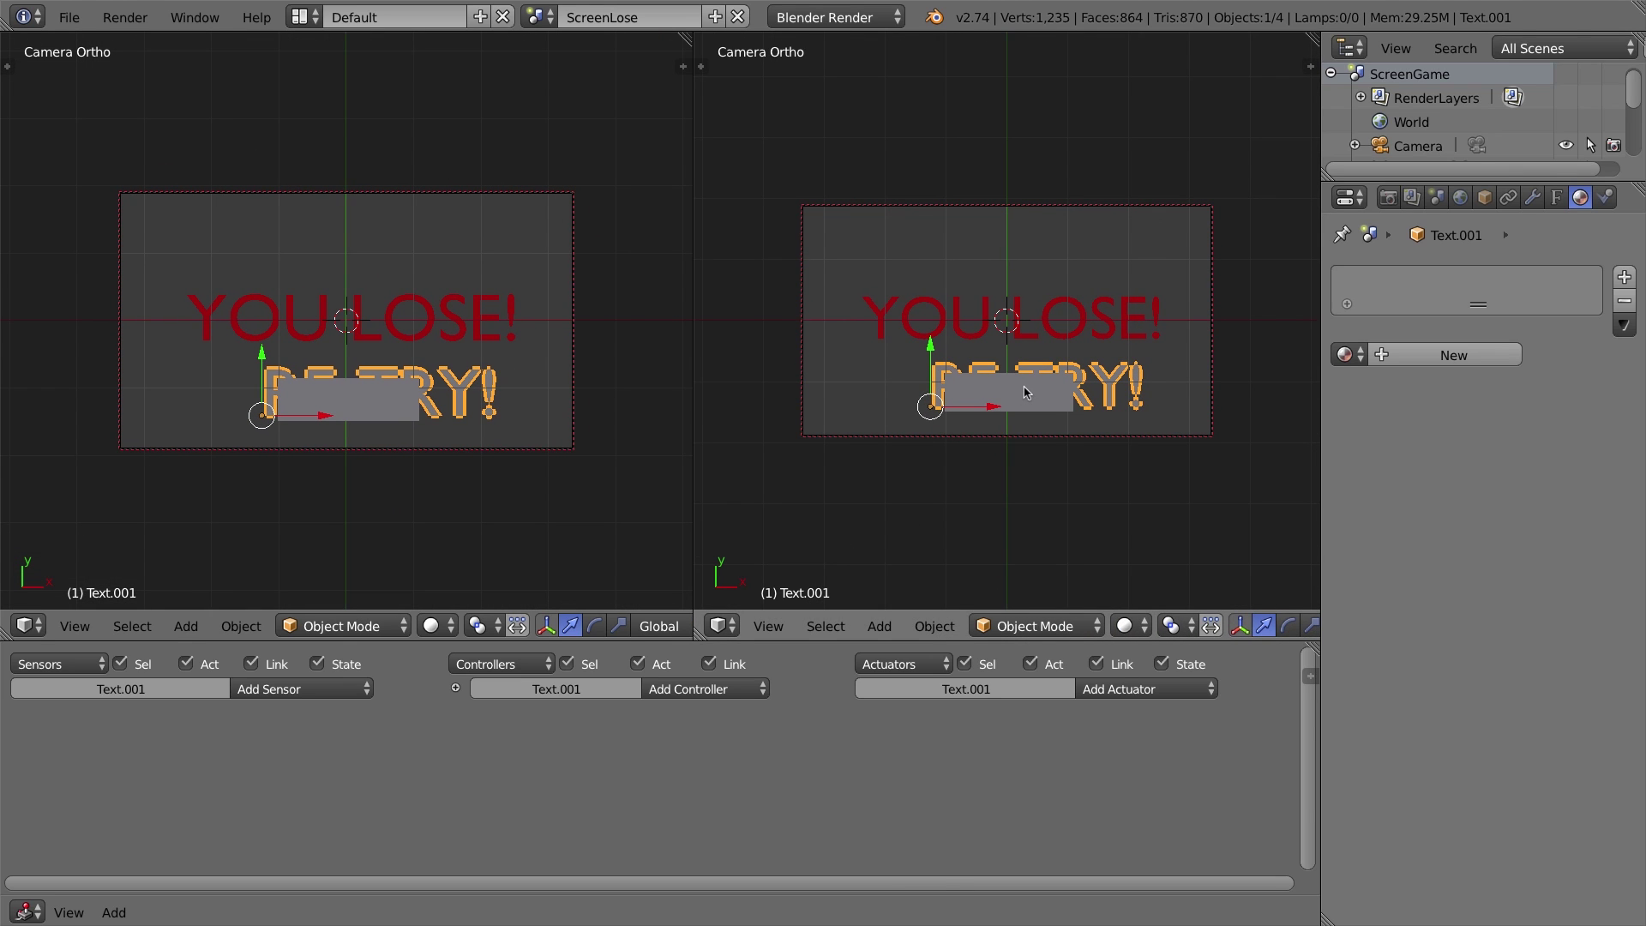
key(KP_3)
middle_drag(934, 305, 908, 456)
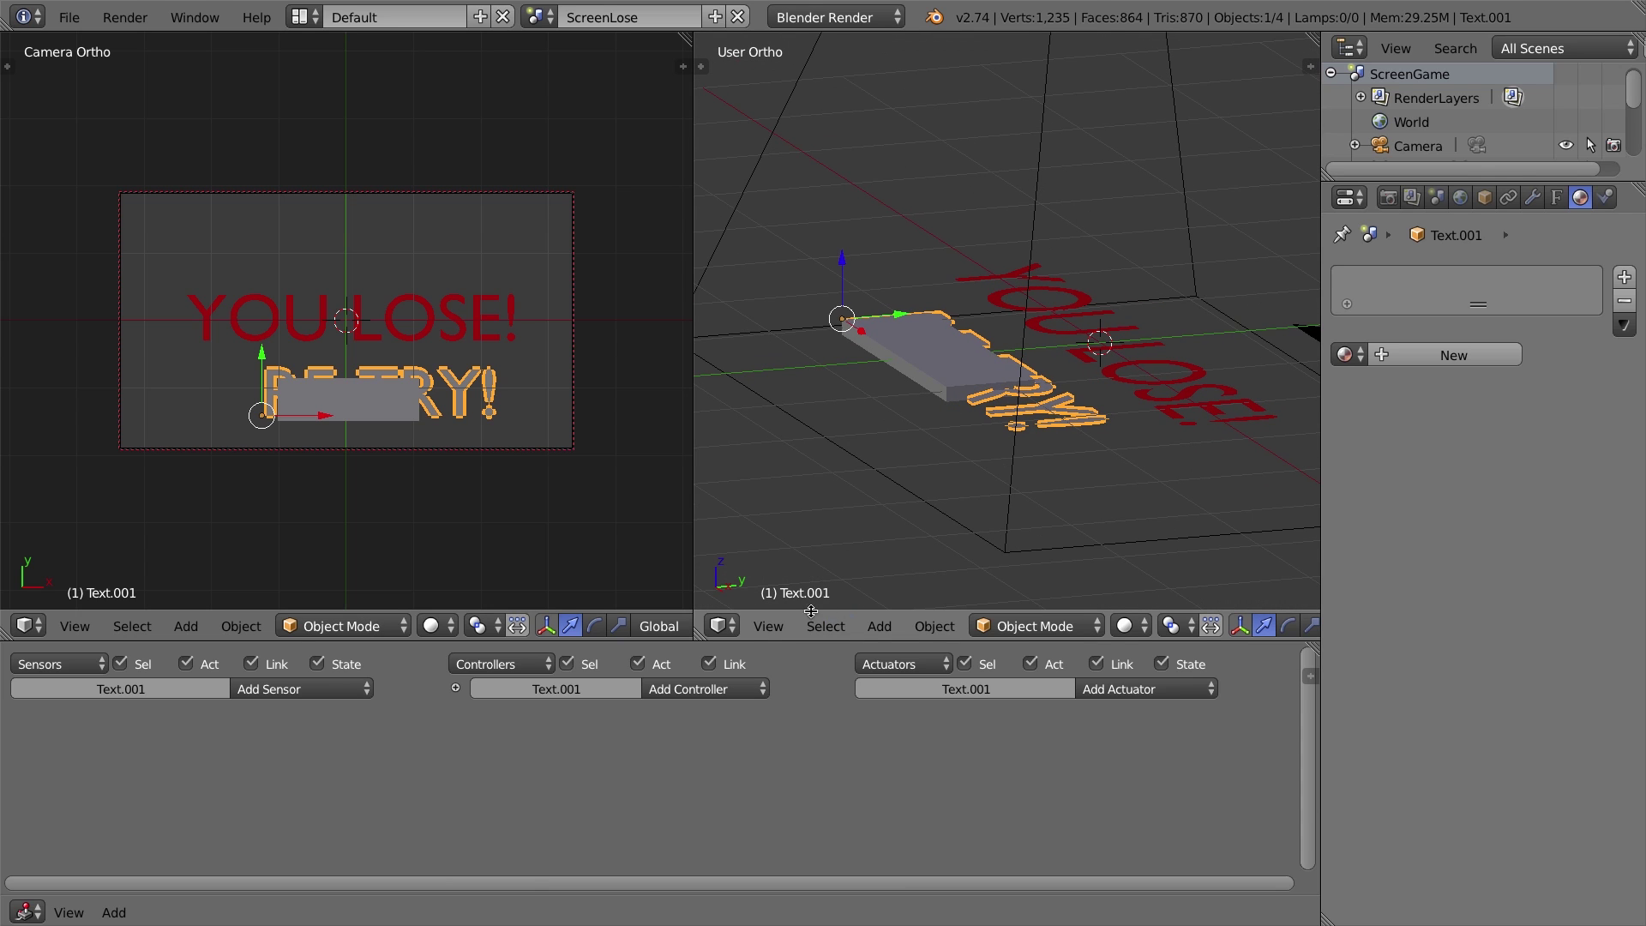
Step: Raise the RE-TRY! text along Z so it sits above the plate
click(768, 627)
key(Escape)
key(g)
key(z)
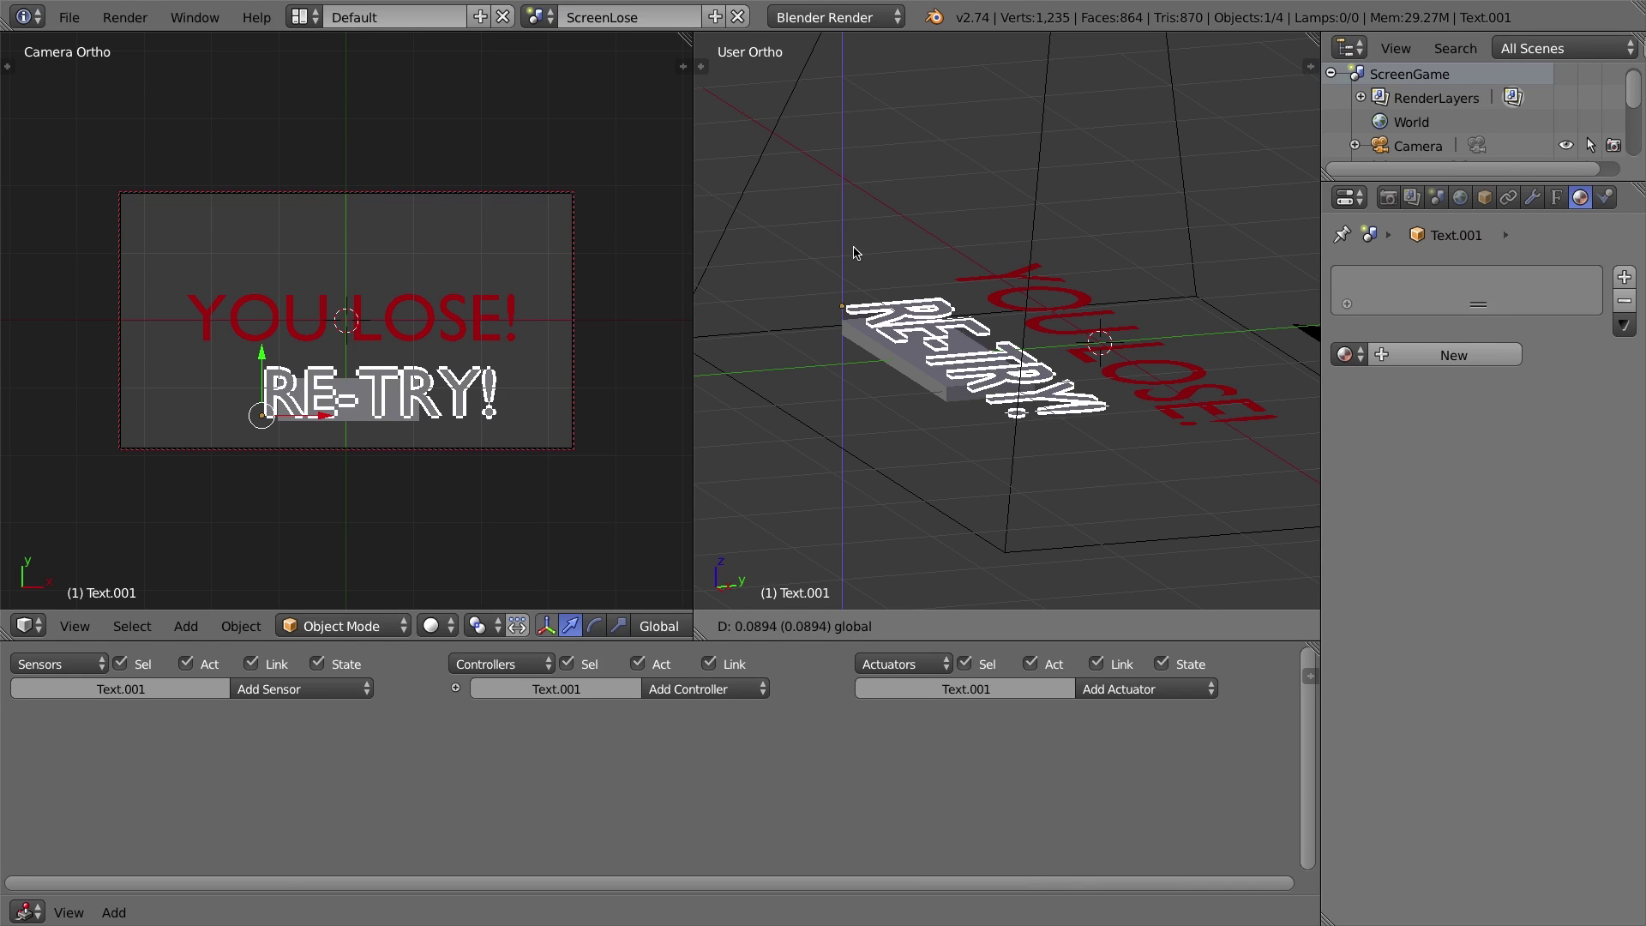
click(858, 258)
middle_drag(858, 257, 930, 347)
scroll(892, 300, up, 3)
middle_drag(726, 273, 750, 269)
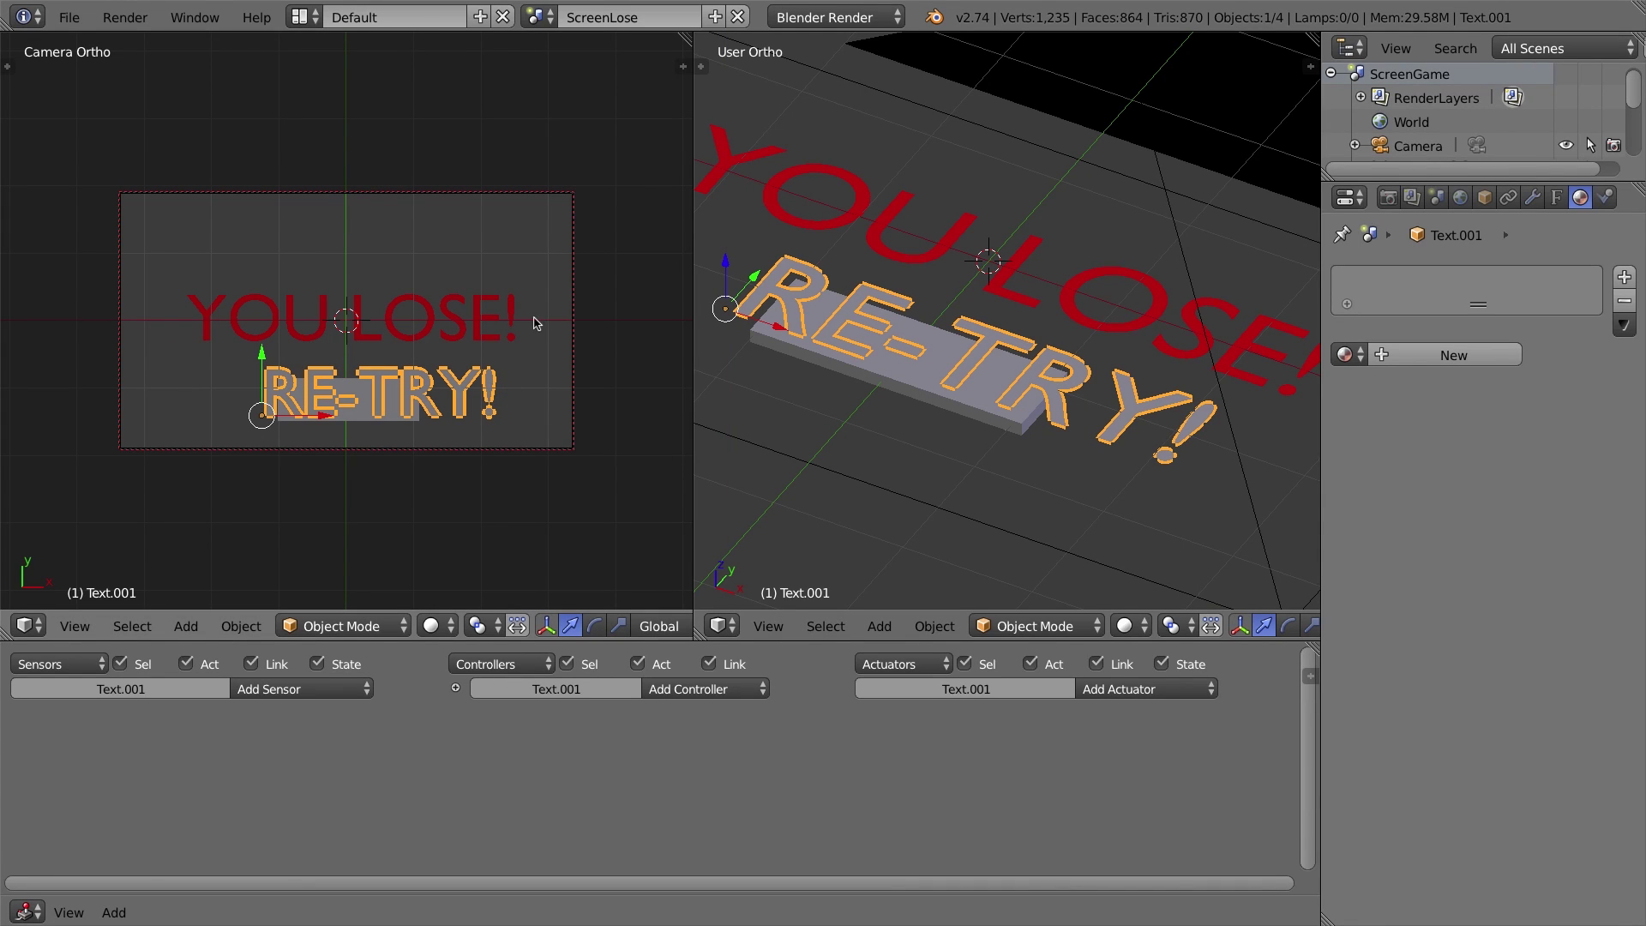
Step: Shrink the RE-TRY! text and move it onto the plate
key(s)
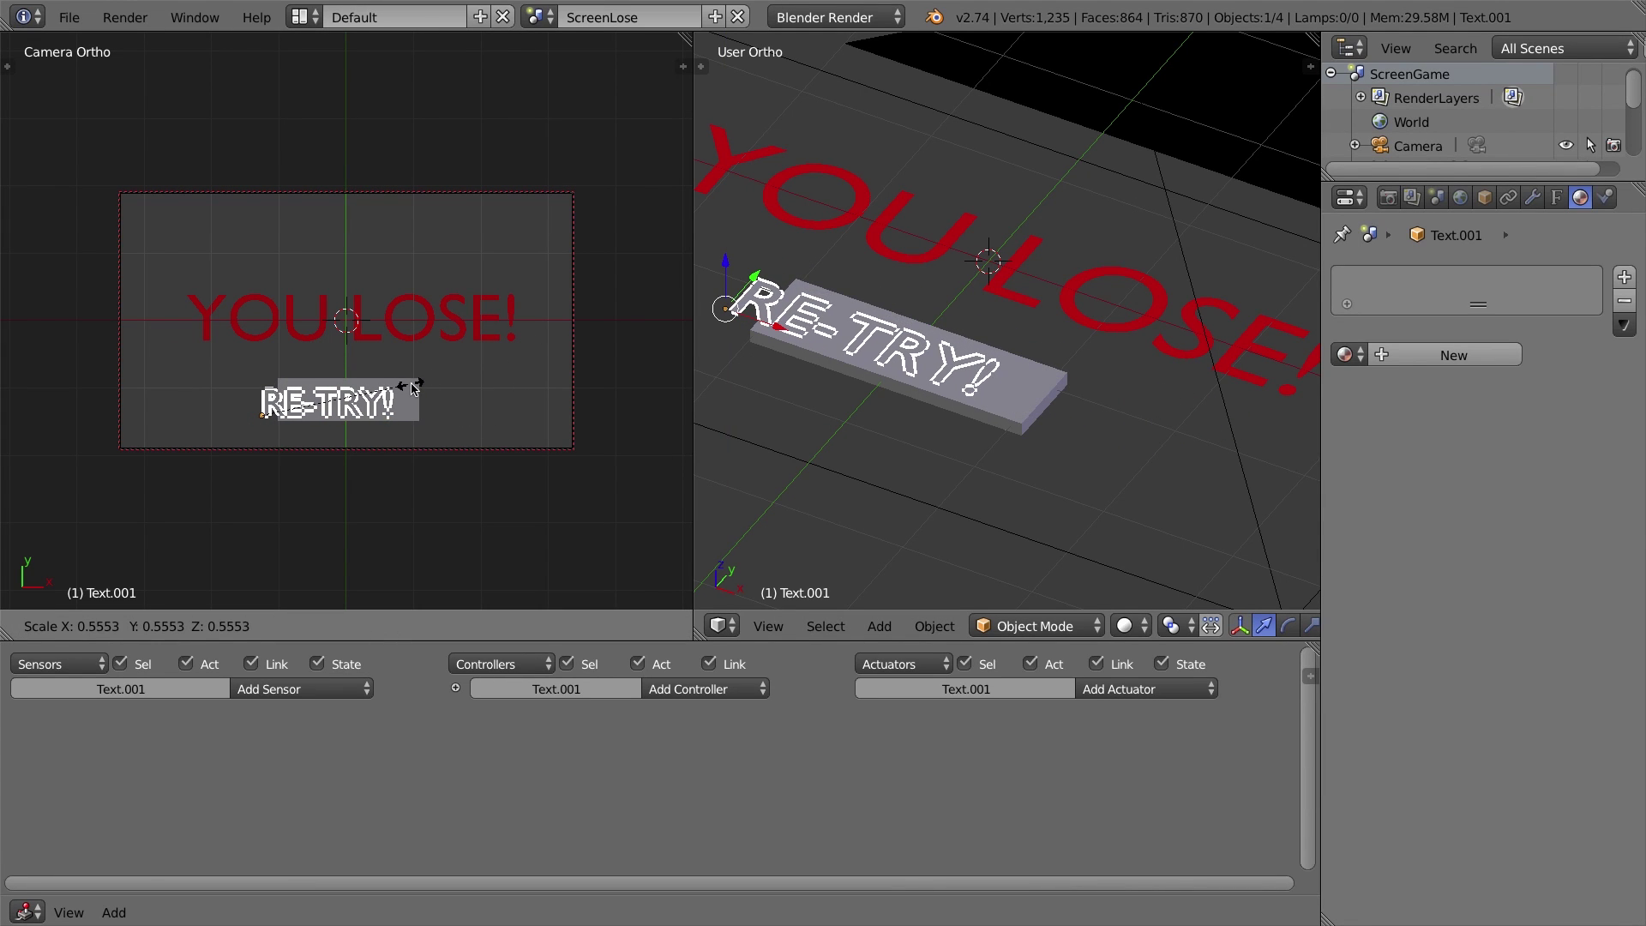
click(414, 393)
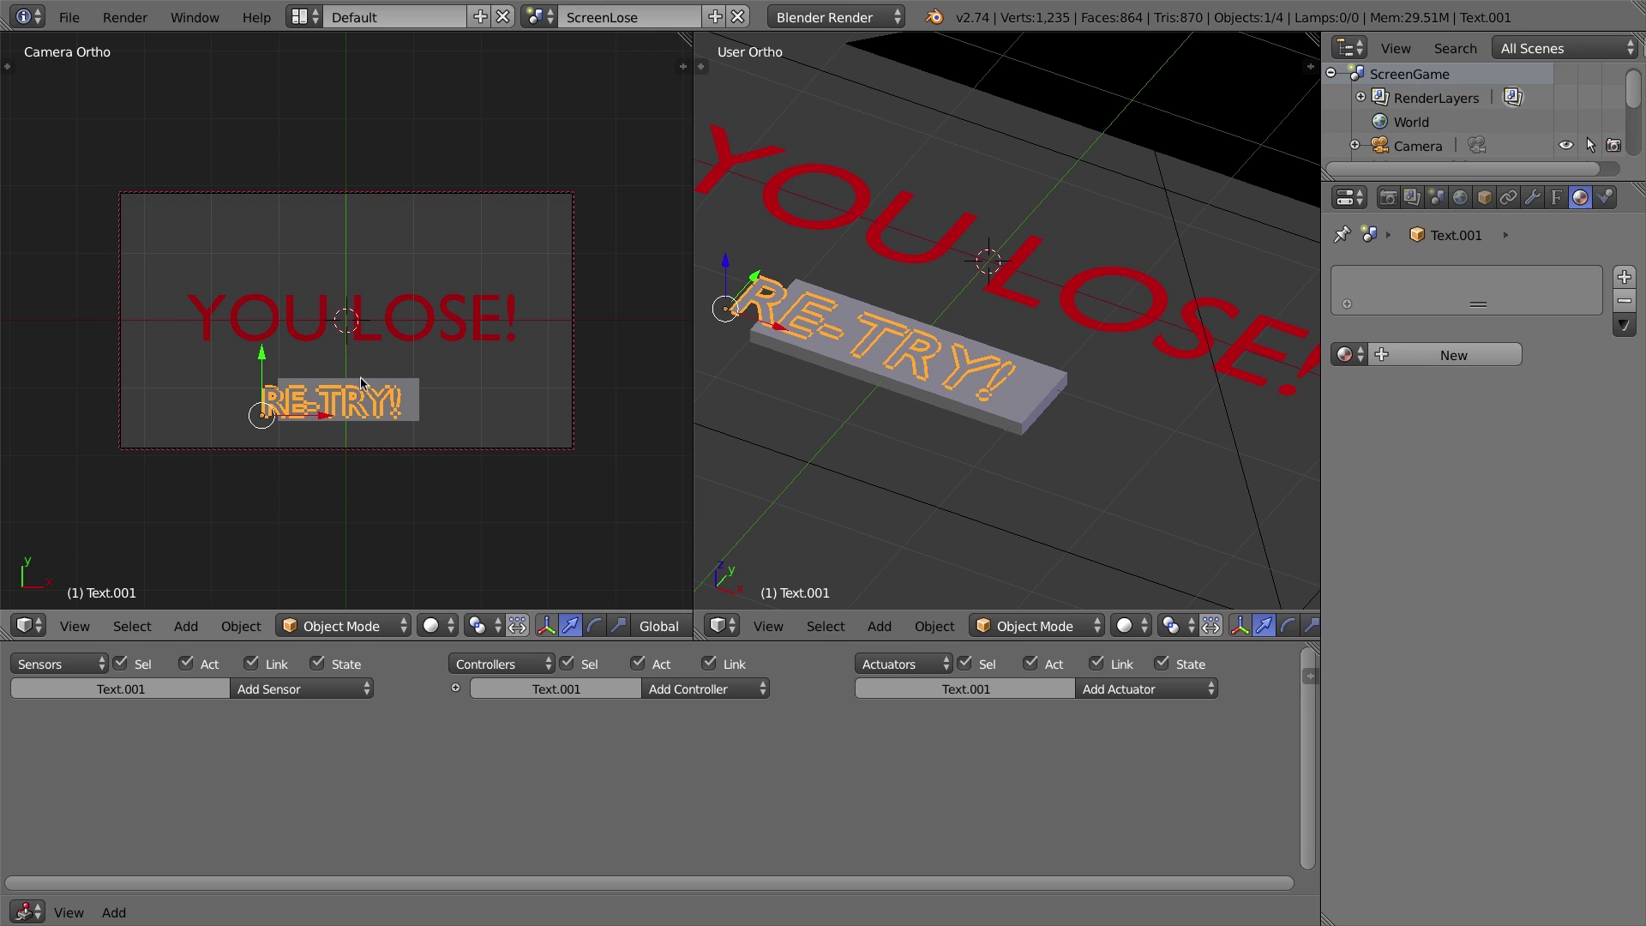
scroll(360, 382, up, 2)
key(g)
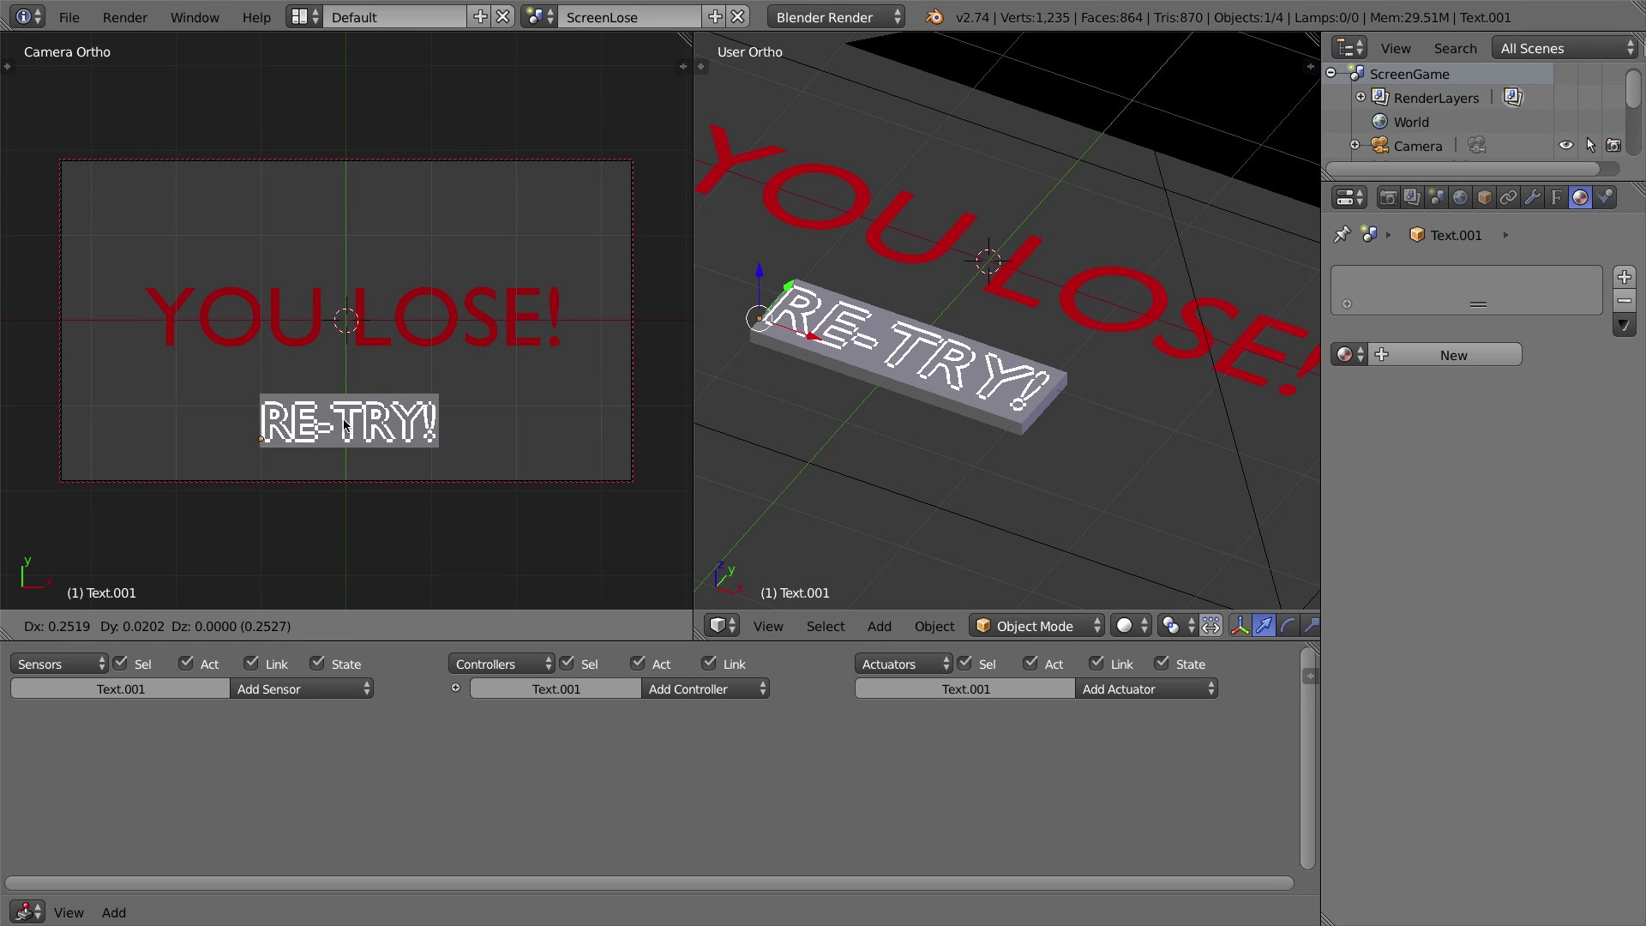
click(340, 423)
key(s)
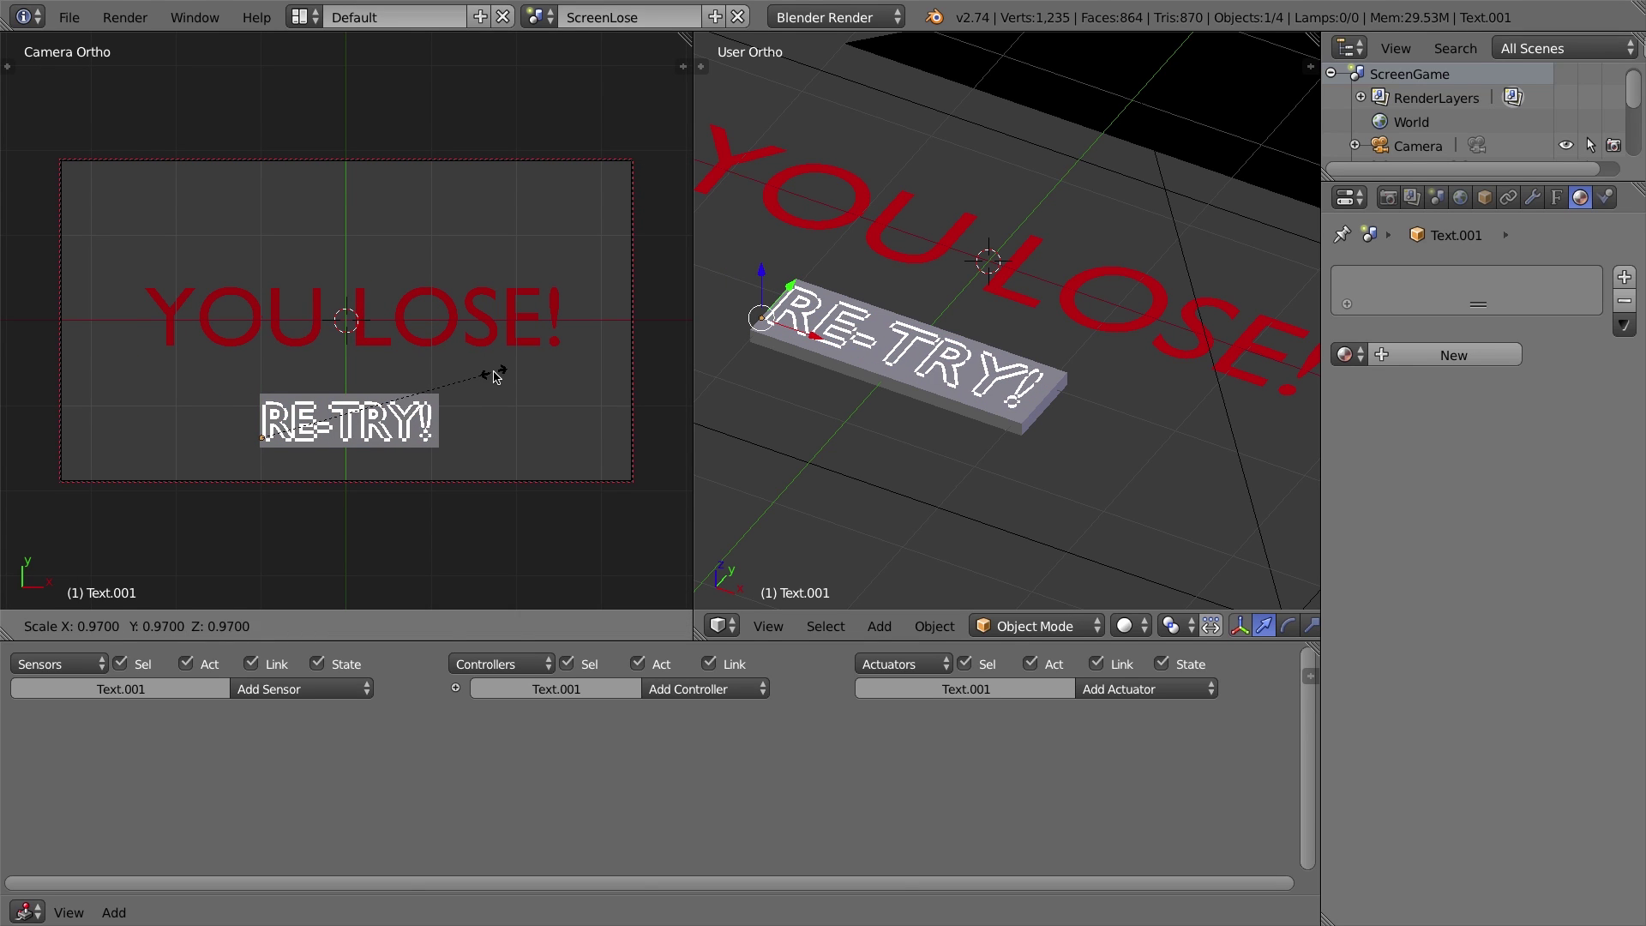
click(494, 377)
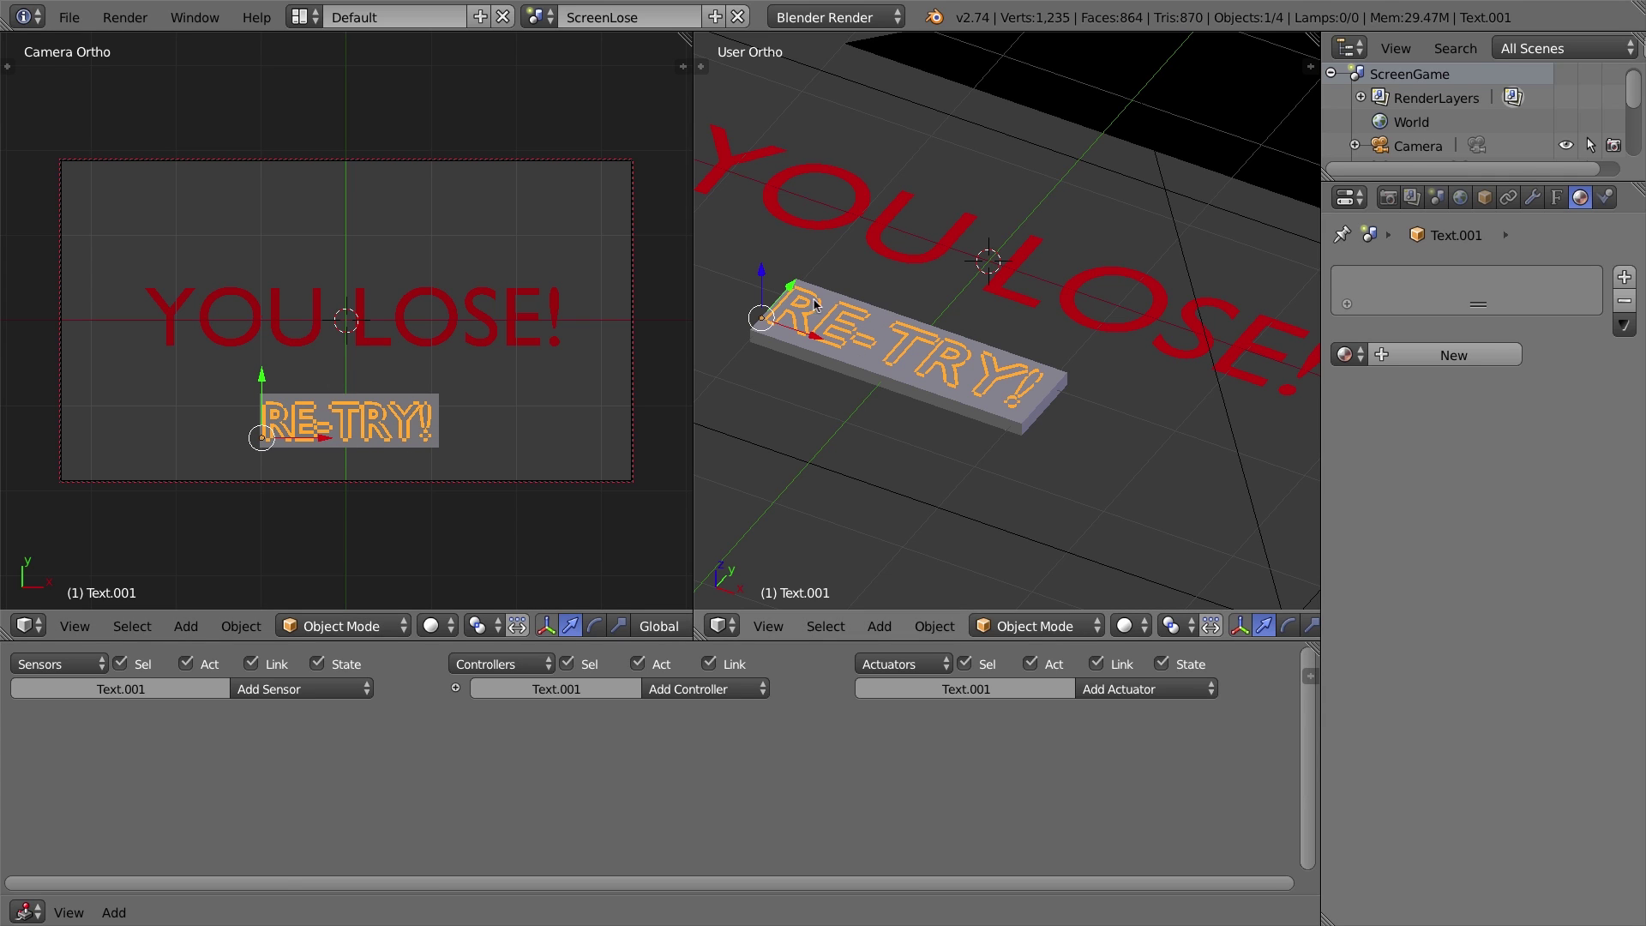
Step: Make the text slightly smaller and centre it on the plate
key(s)
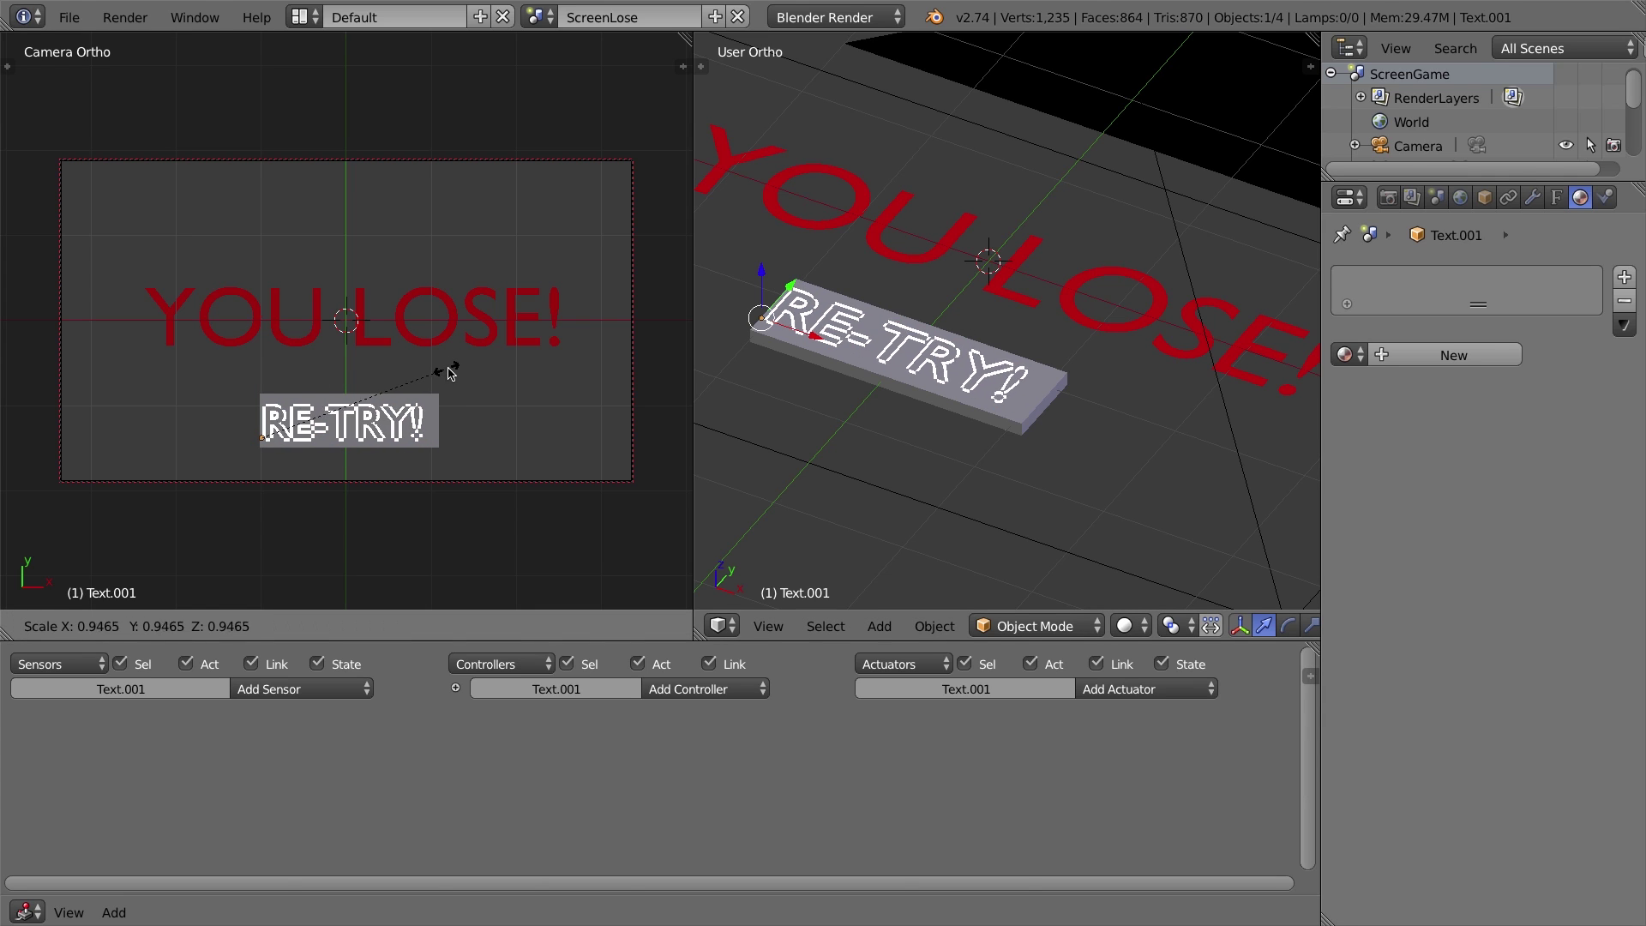
click(452, 367)
drag(319, 442, 326, 443)
drag(271, 383, 271, 379)
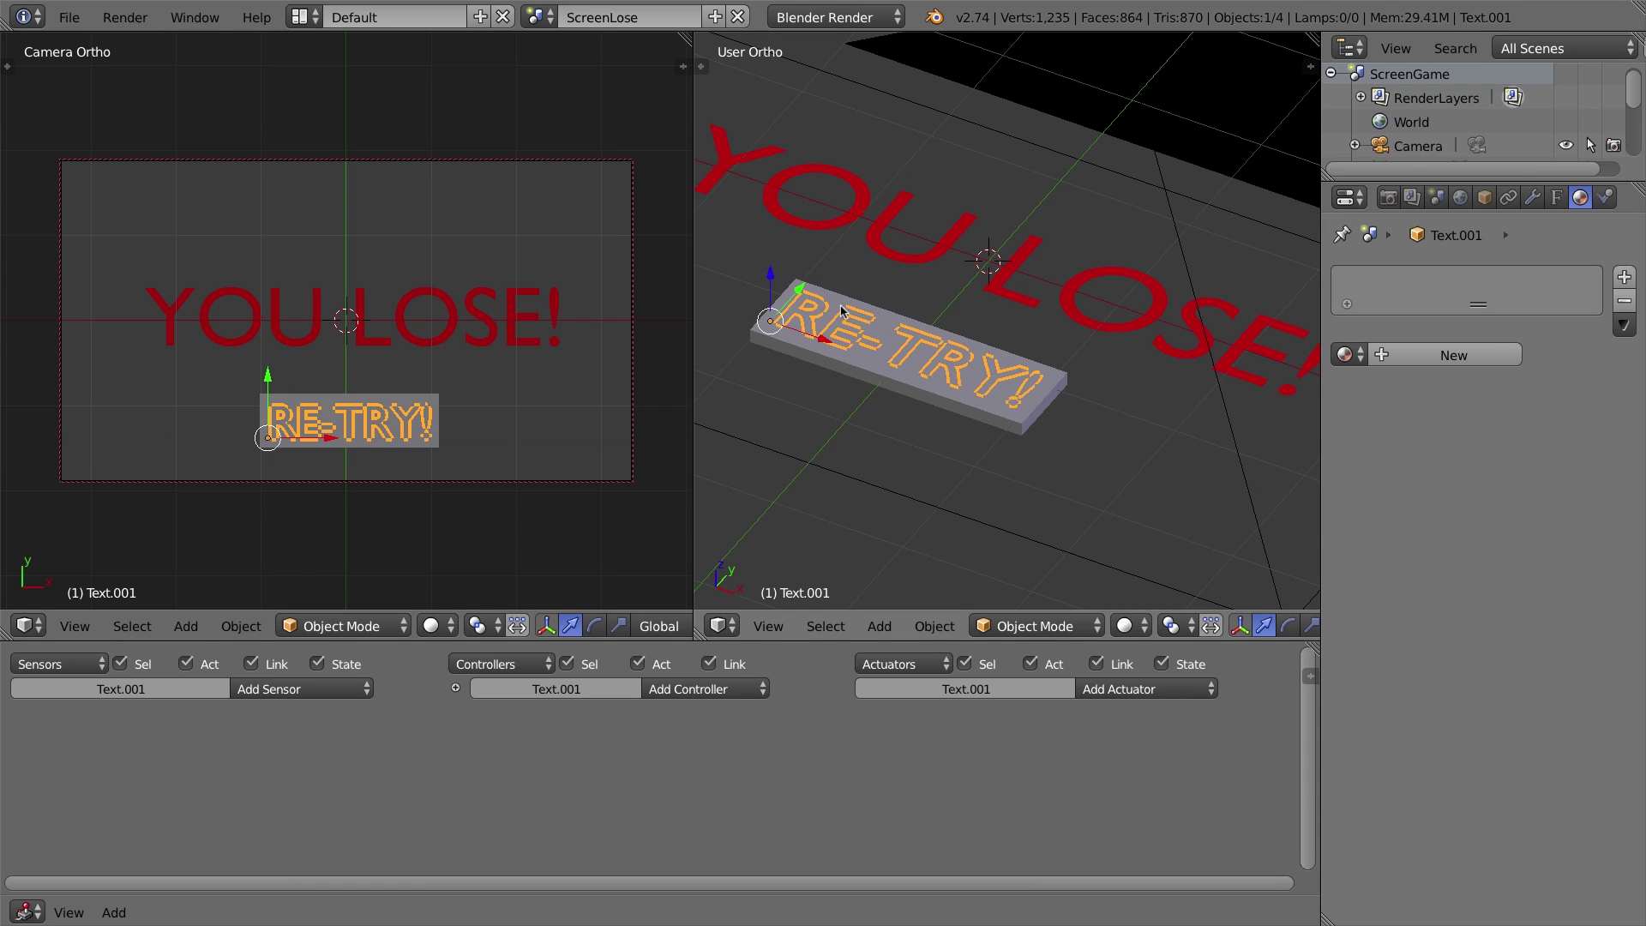
right_click(874, 375)
right_click(863, 350)
Step: Convert the RE-TRY! text to a mesh with Alt+C, then select the grey plate
key(alt+c)
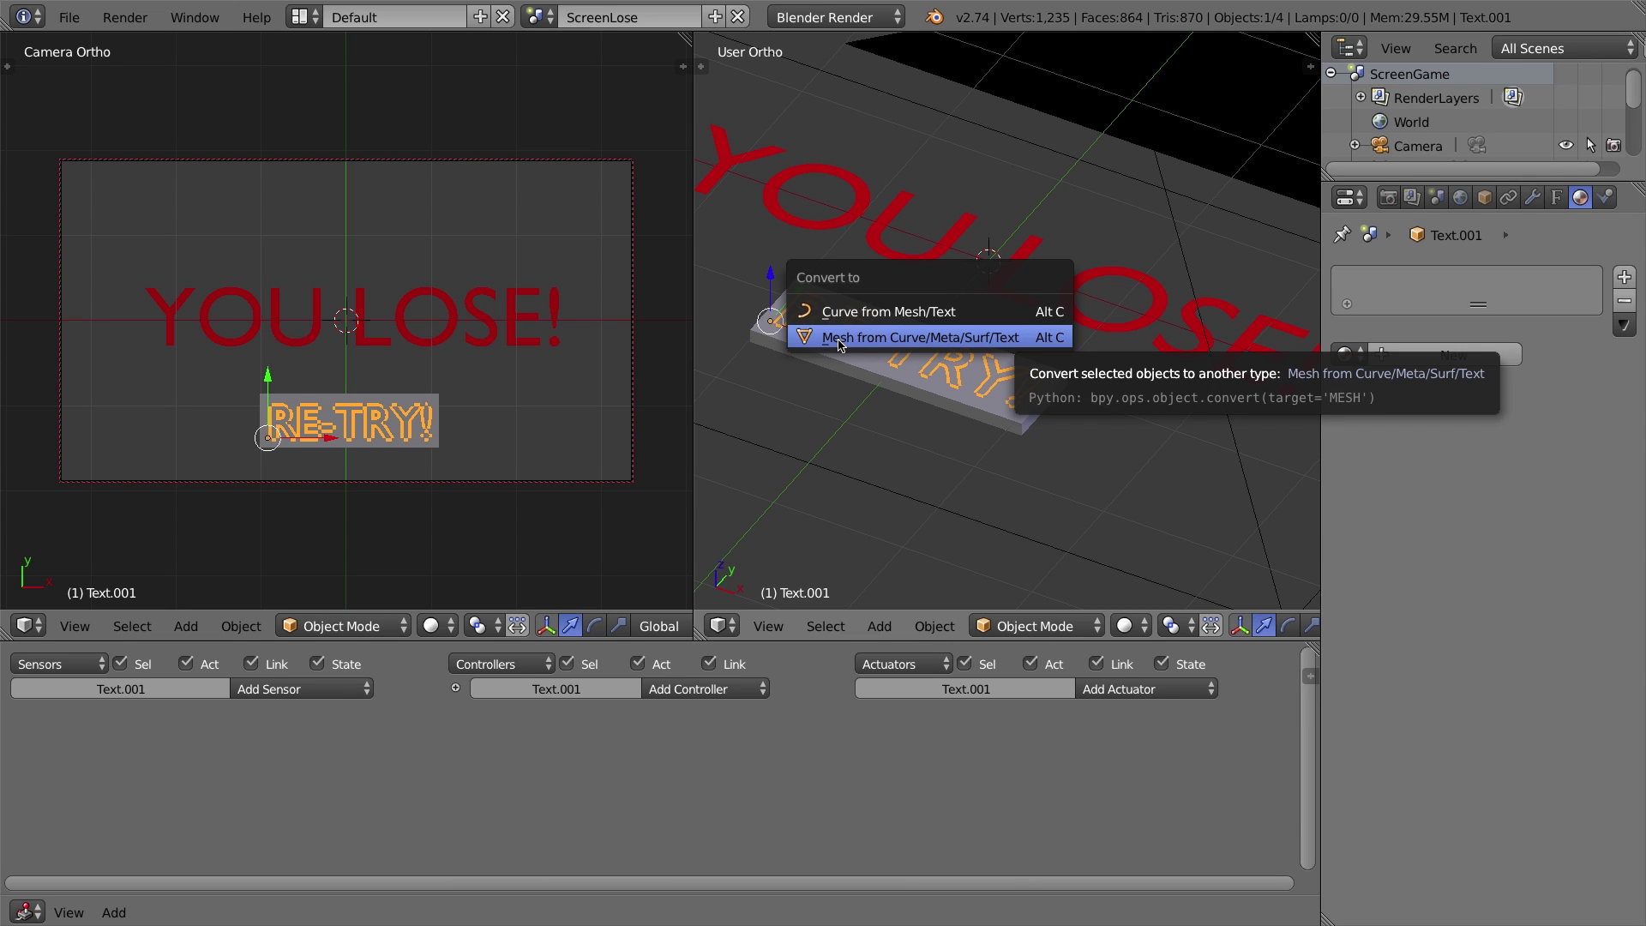
click(932, 339)
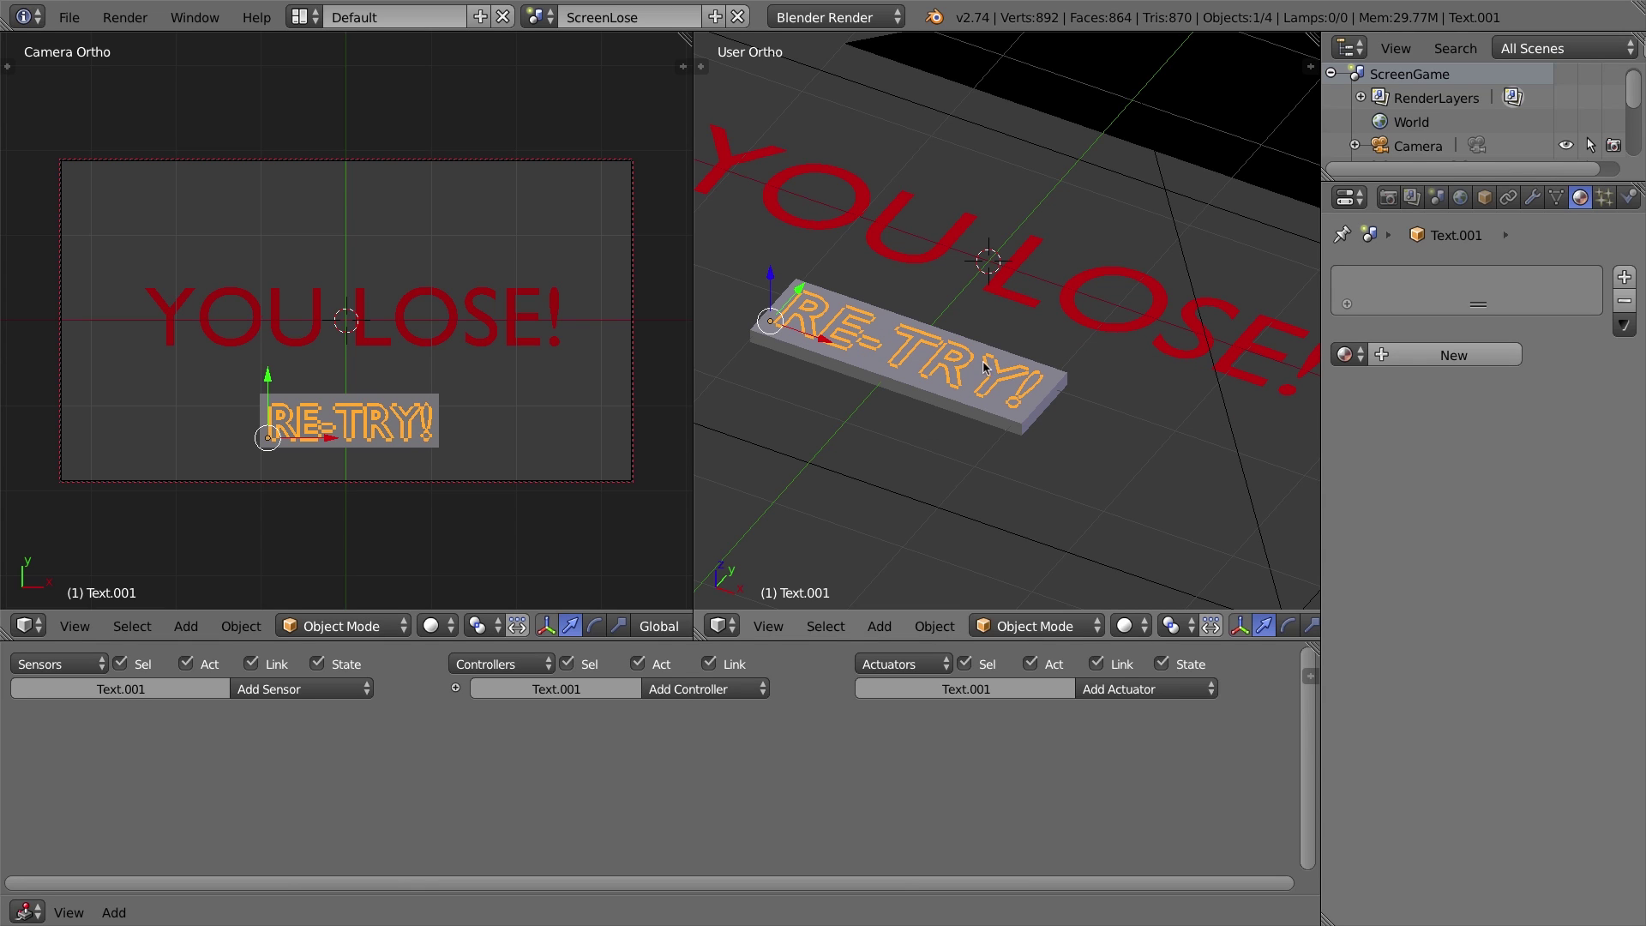
right_click(911, 390)
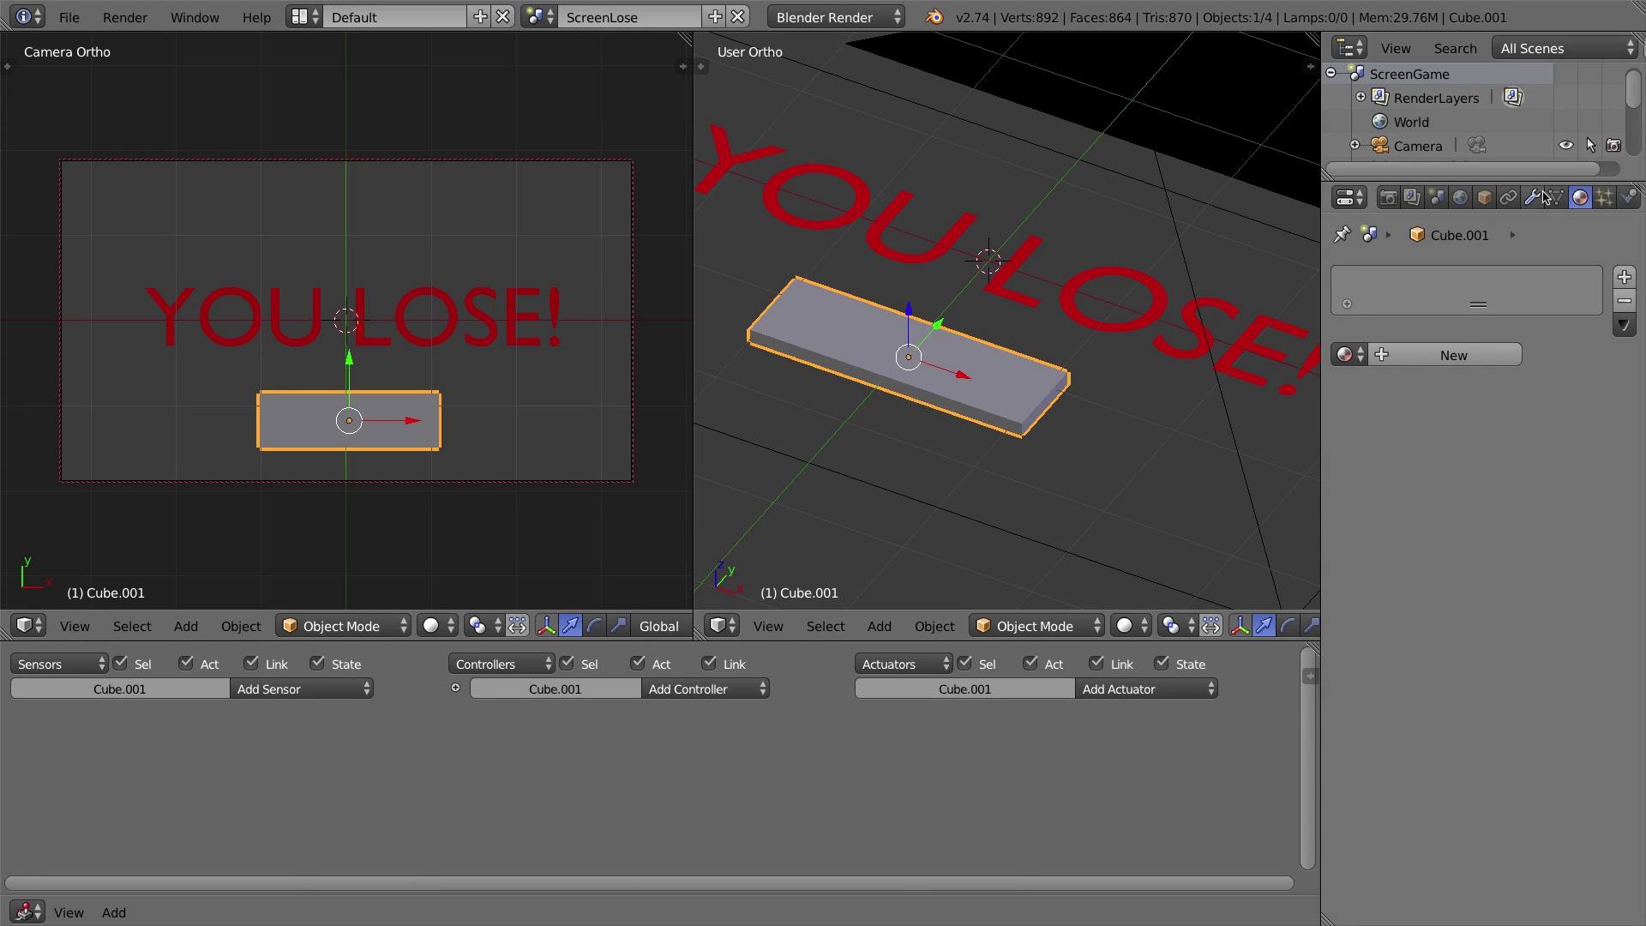
Step: Give the plate a new green material, set the engine to Blender Game, and make it shadeless
click(1459, 370)
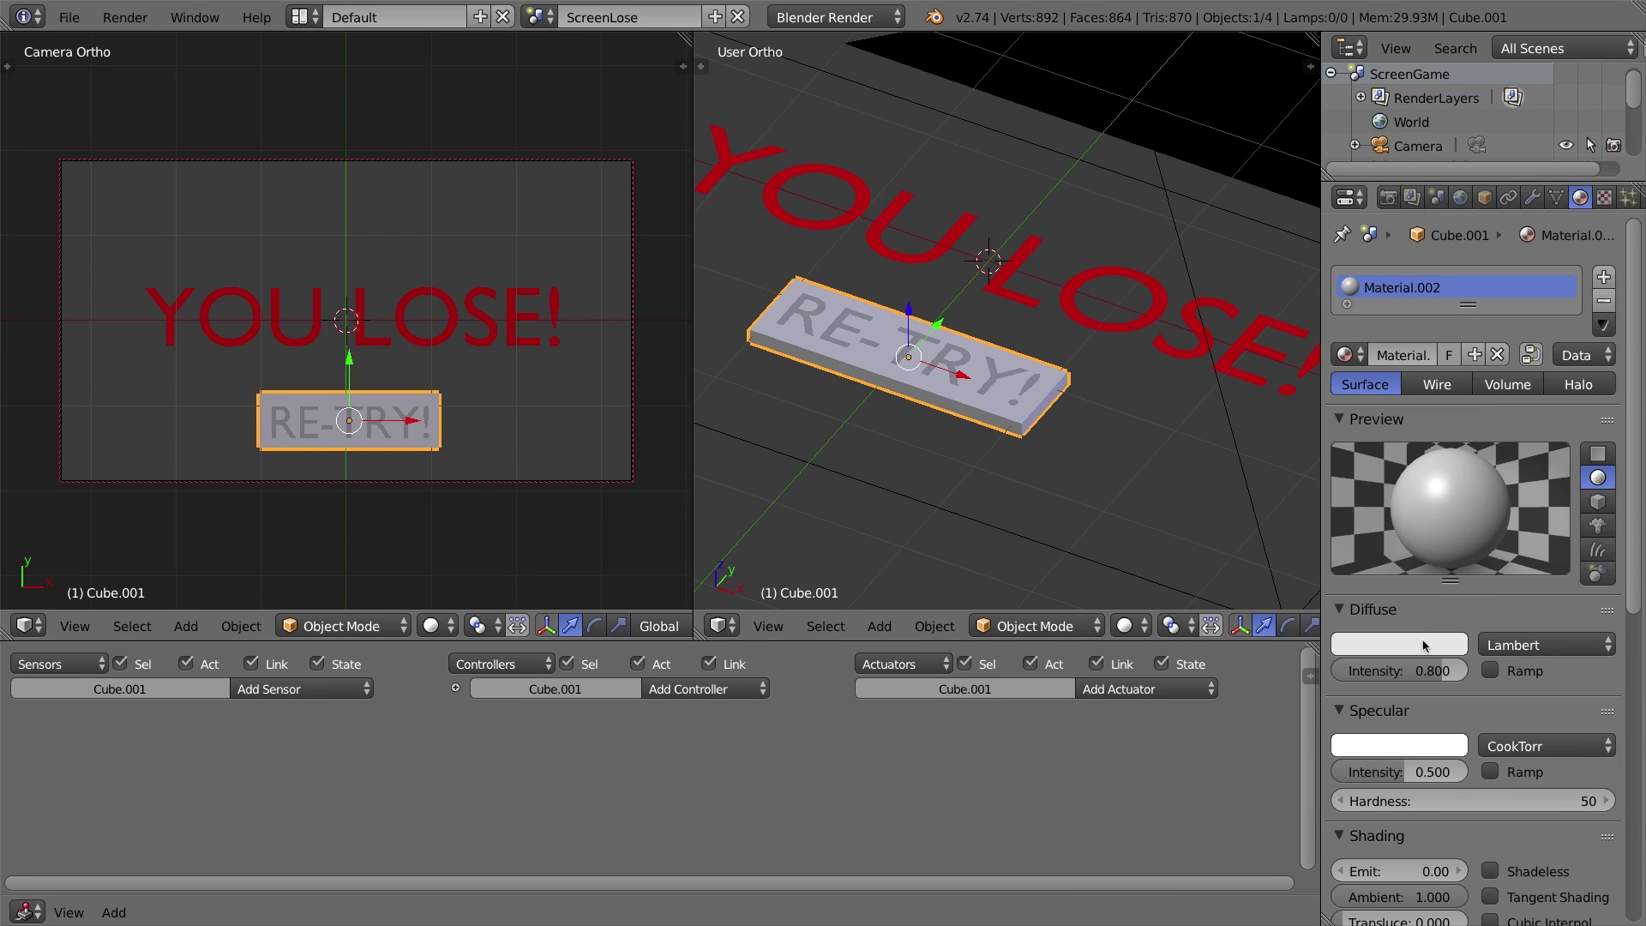
click(1425, 645)
click(1267, 362)
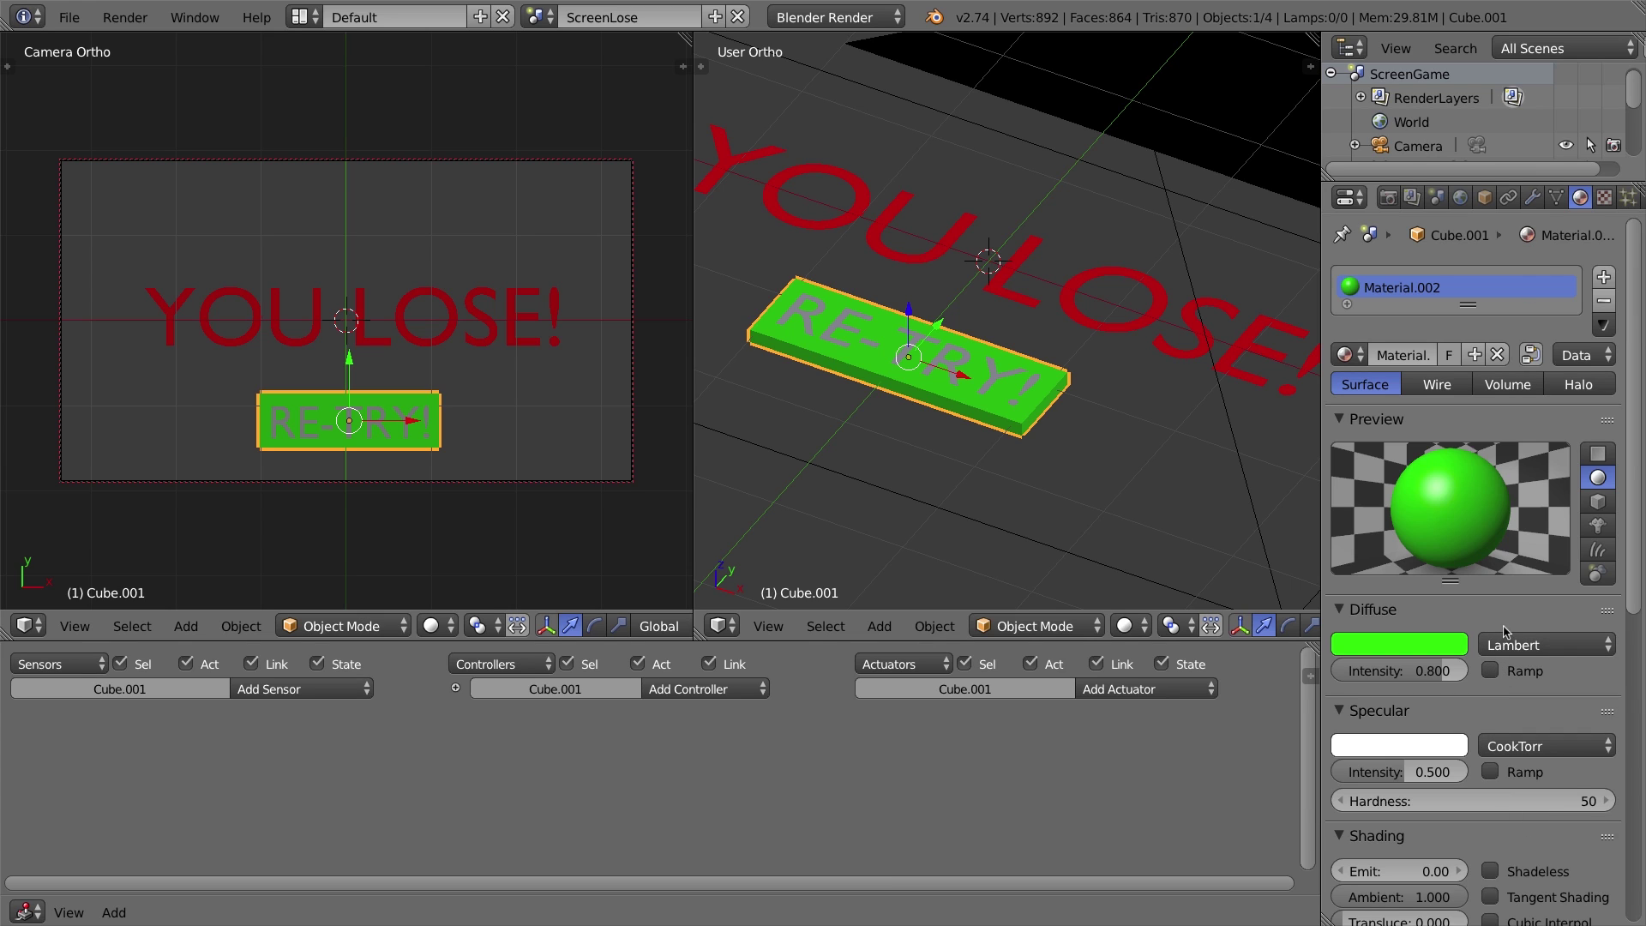
click(848, 18)
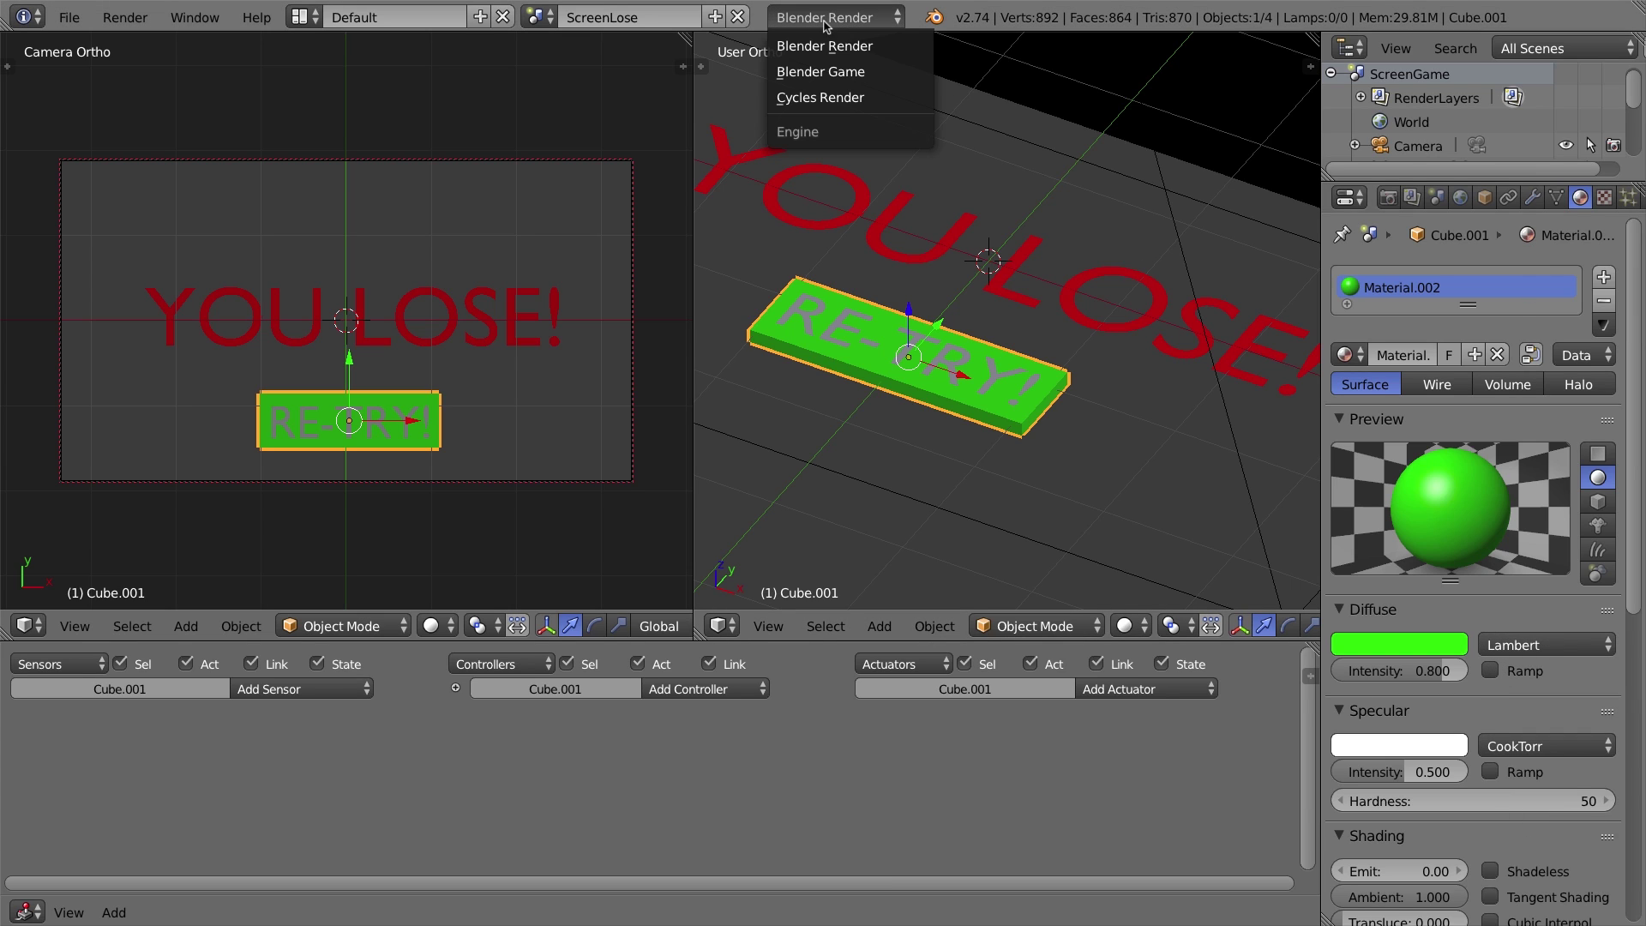
click(859, 72)
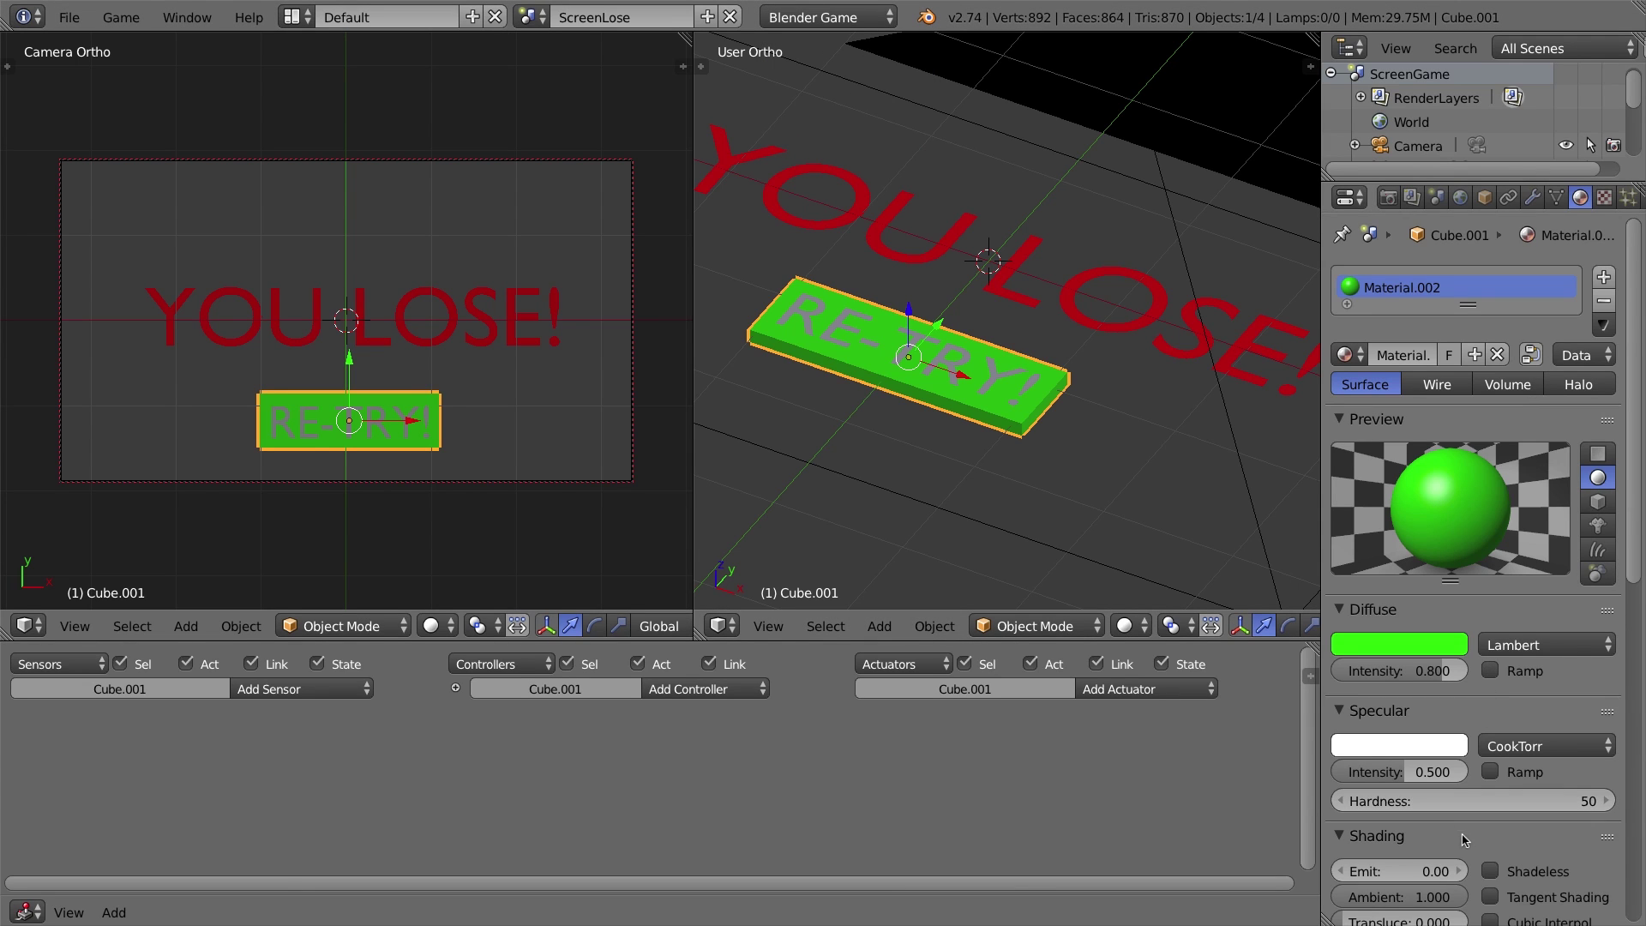
click(1489, 871)
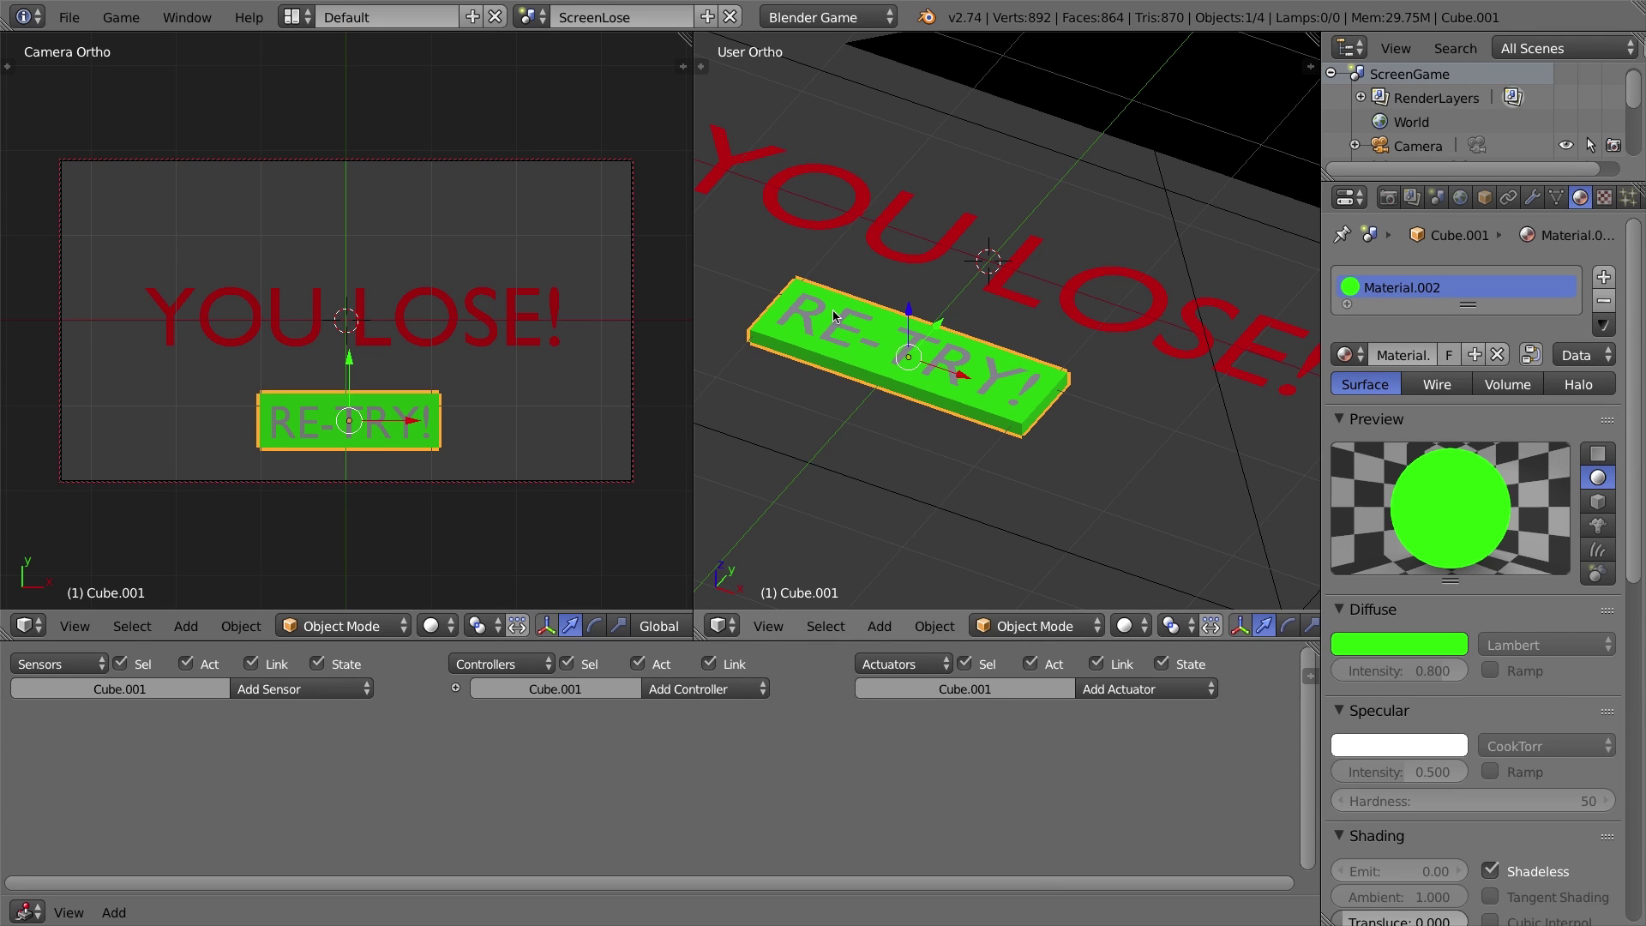
Step: Give the RE-TRY! text a new shadeless magenta material, Material.003
right_click(957, 354)
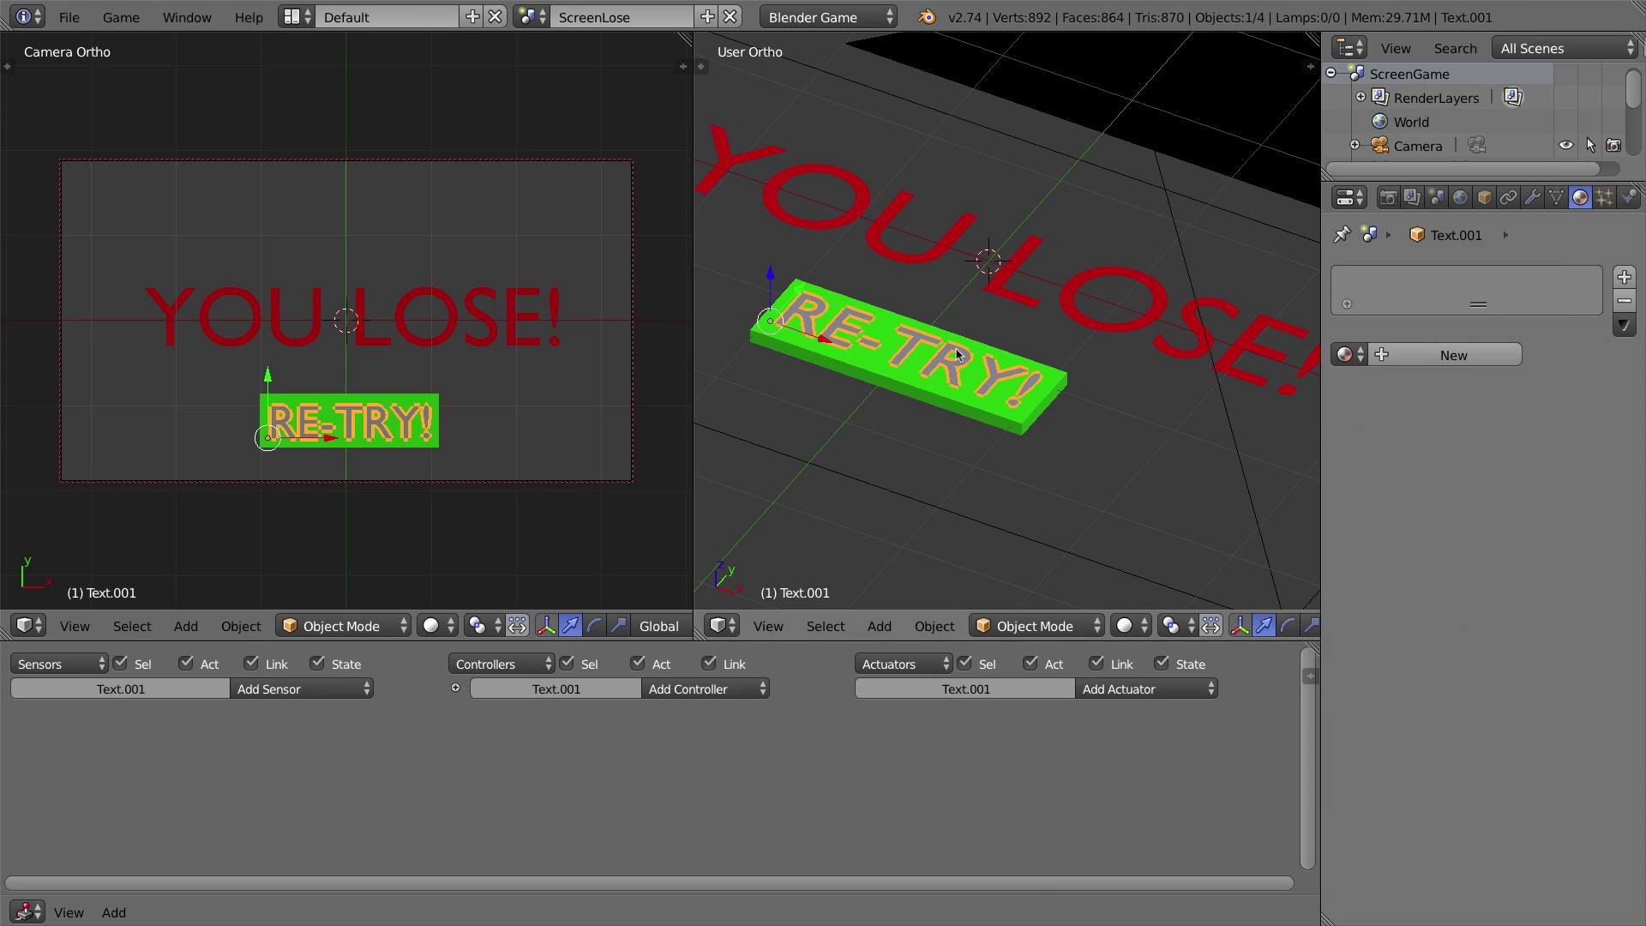
click(1497, 357)
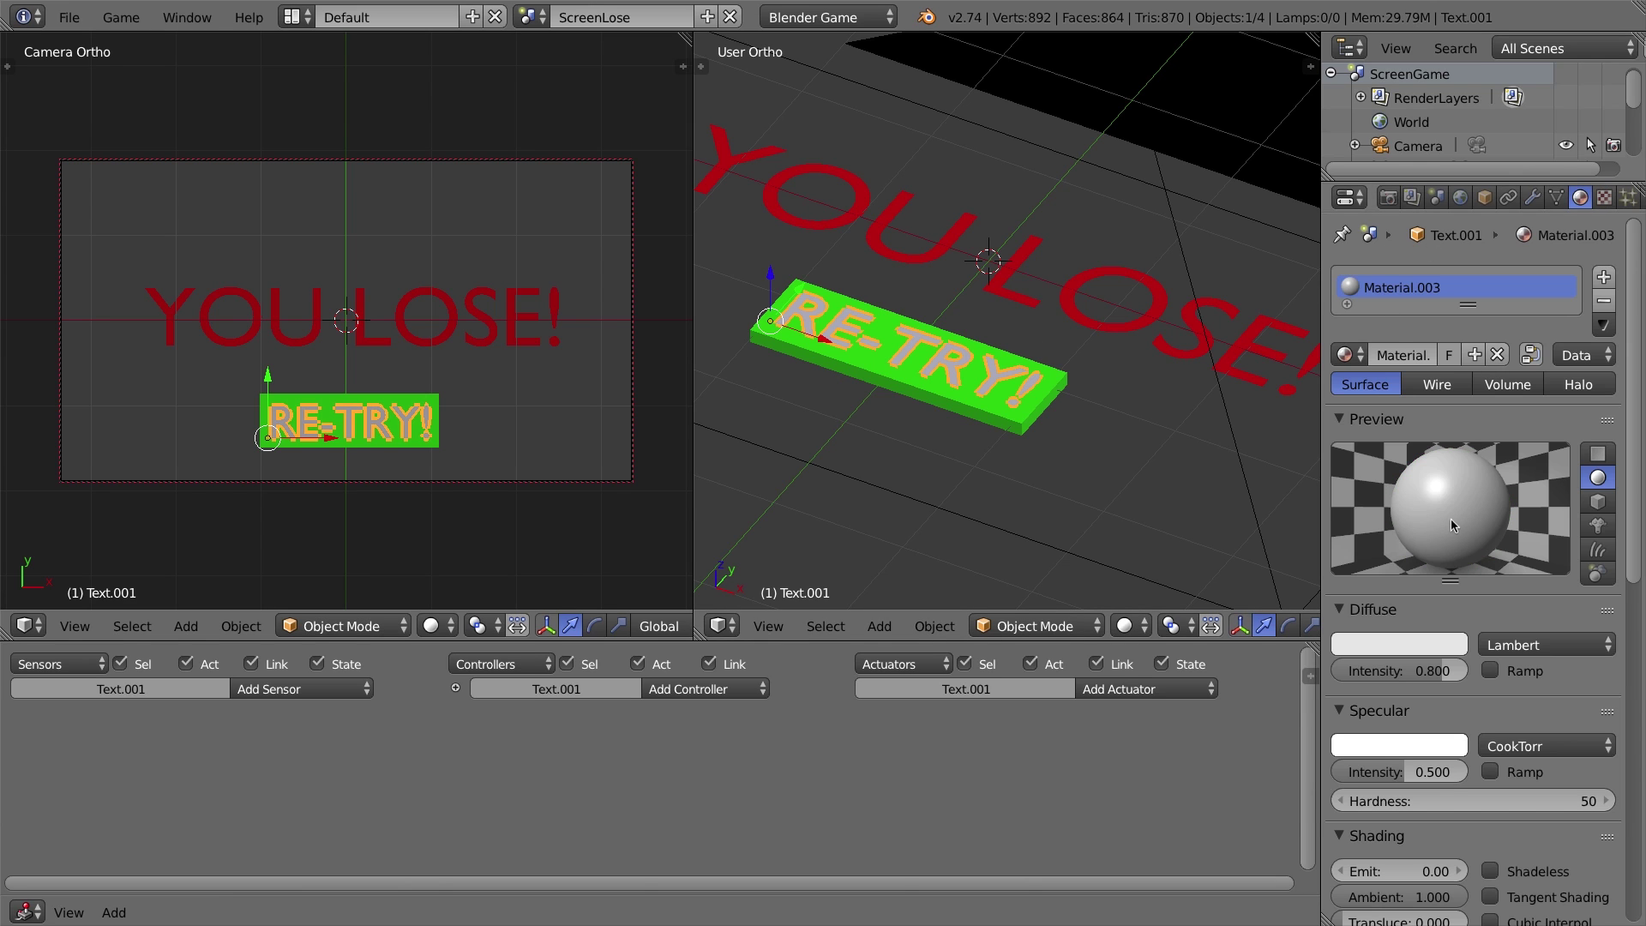
click(1404, 649)
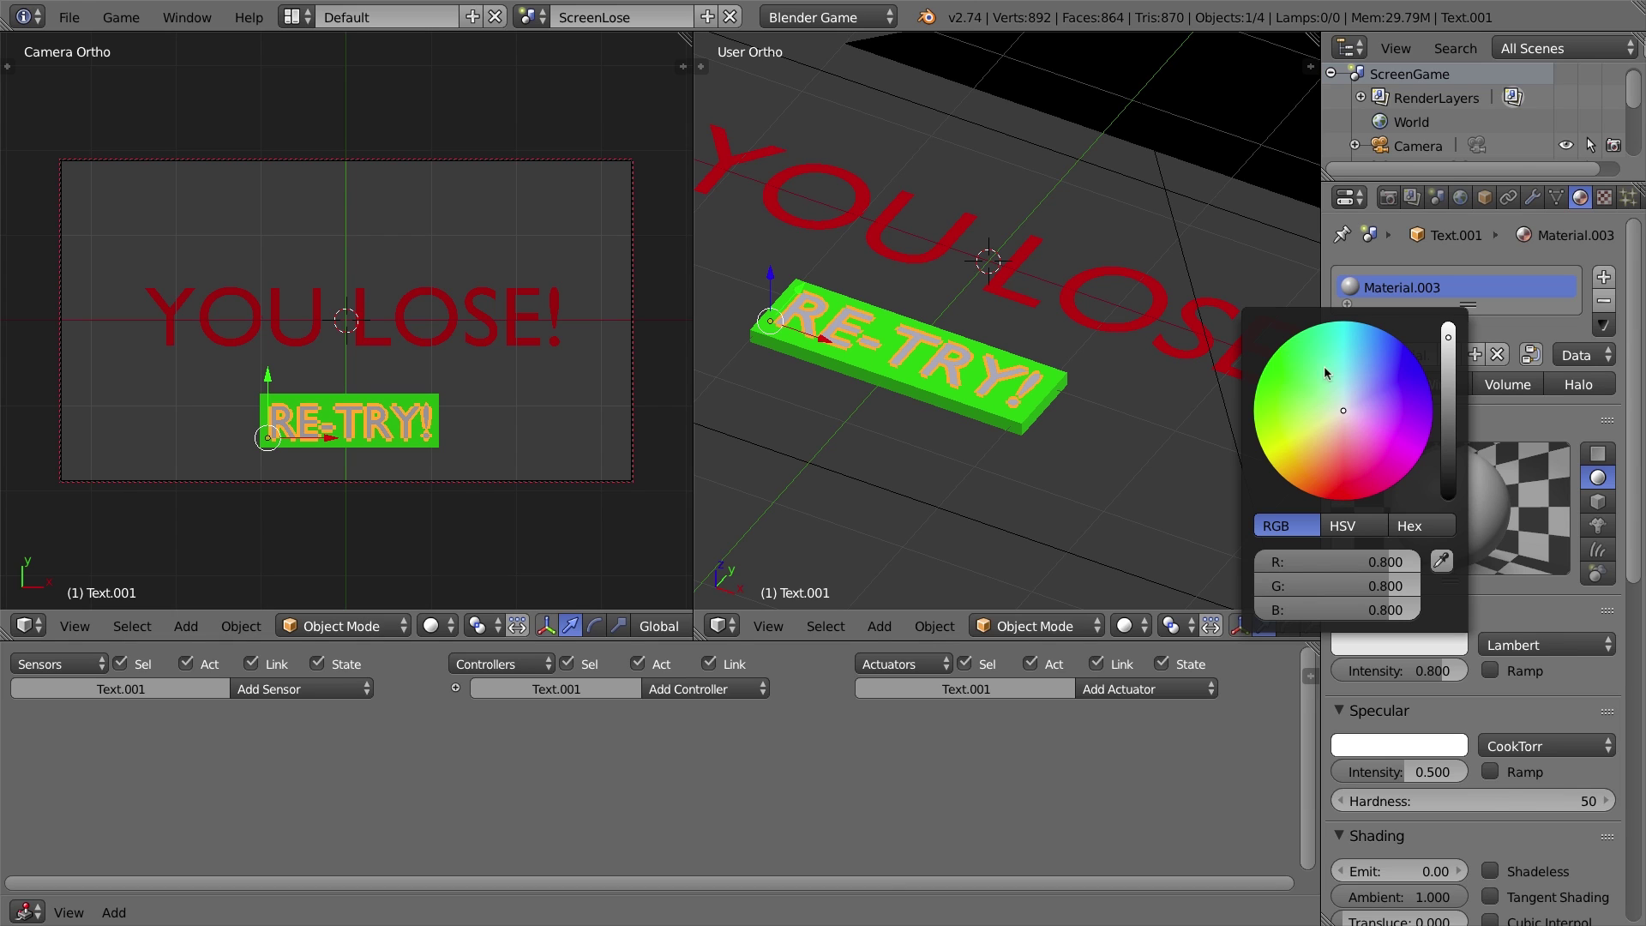
drag(1332, 407, 1383, 432)
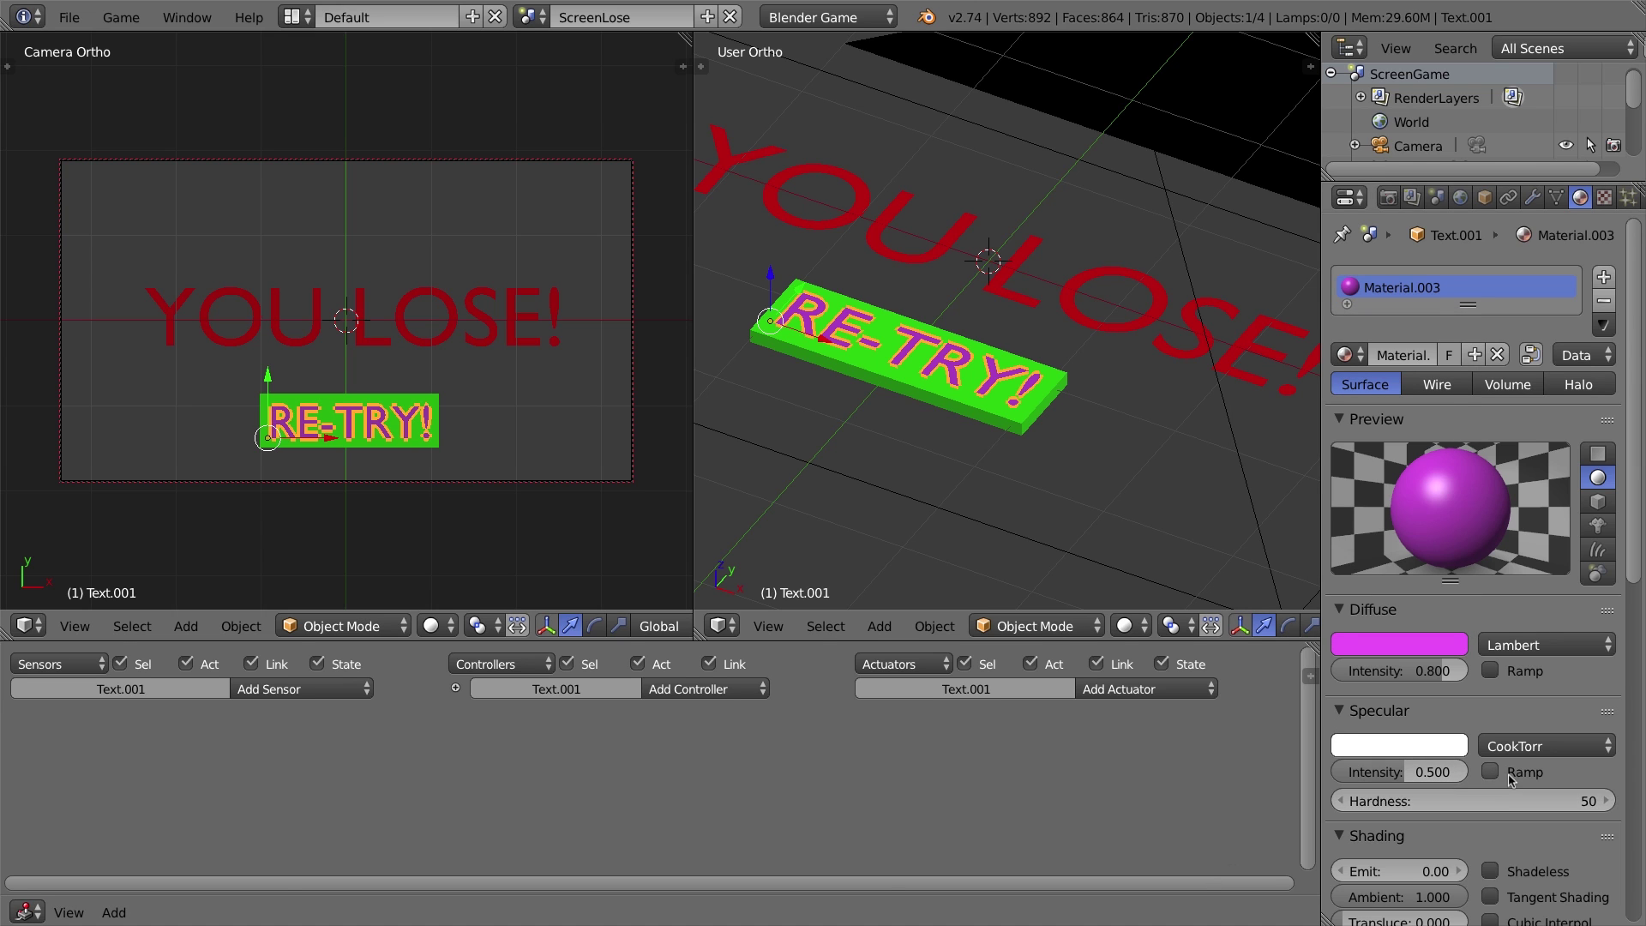
click(1491, 871)
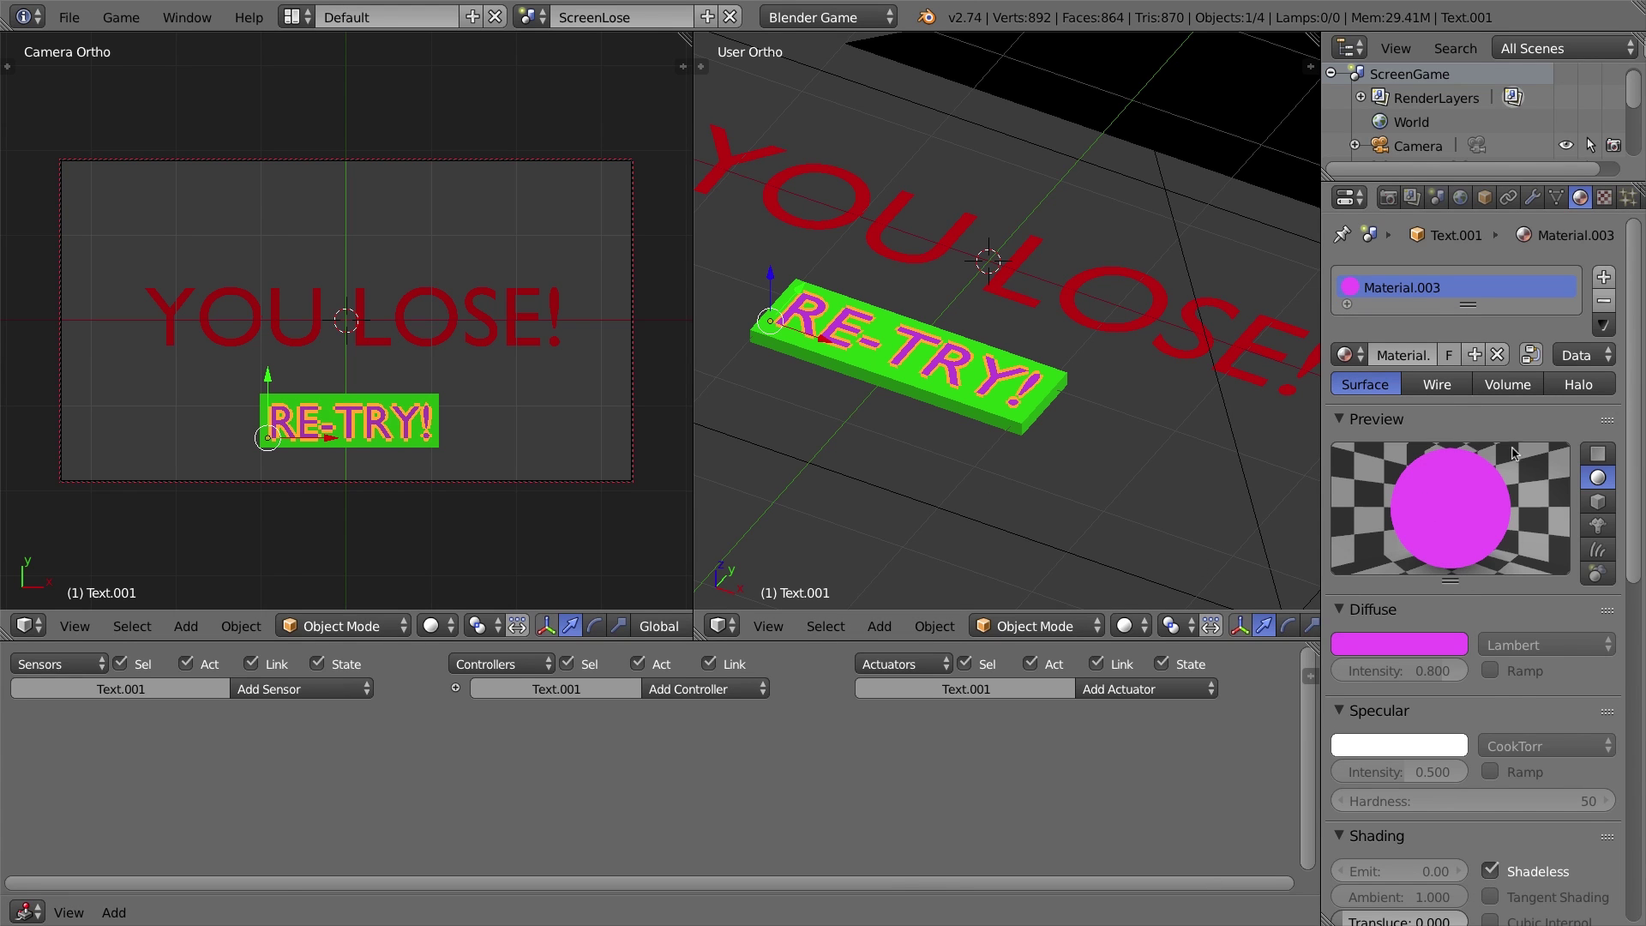
middle_drag(766, 327, 900, 334)
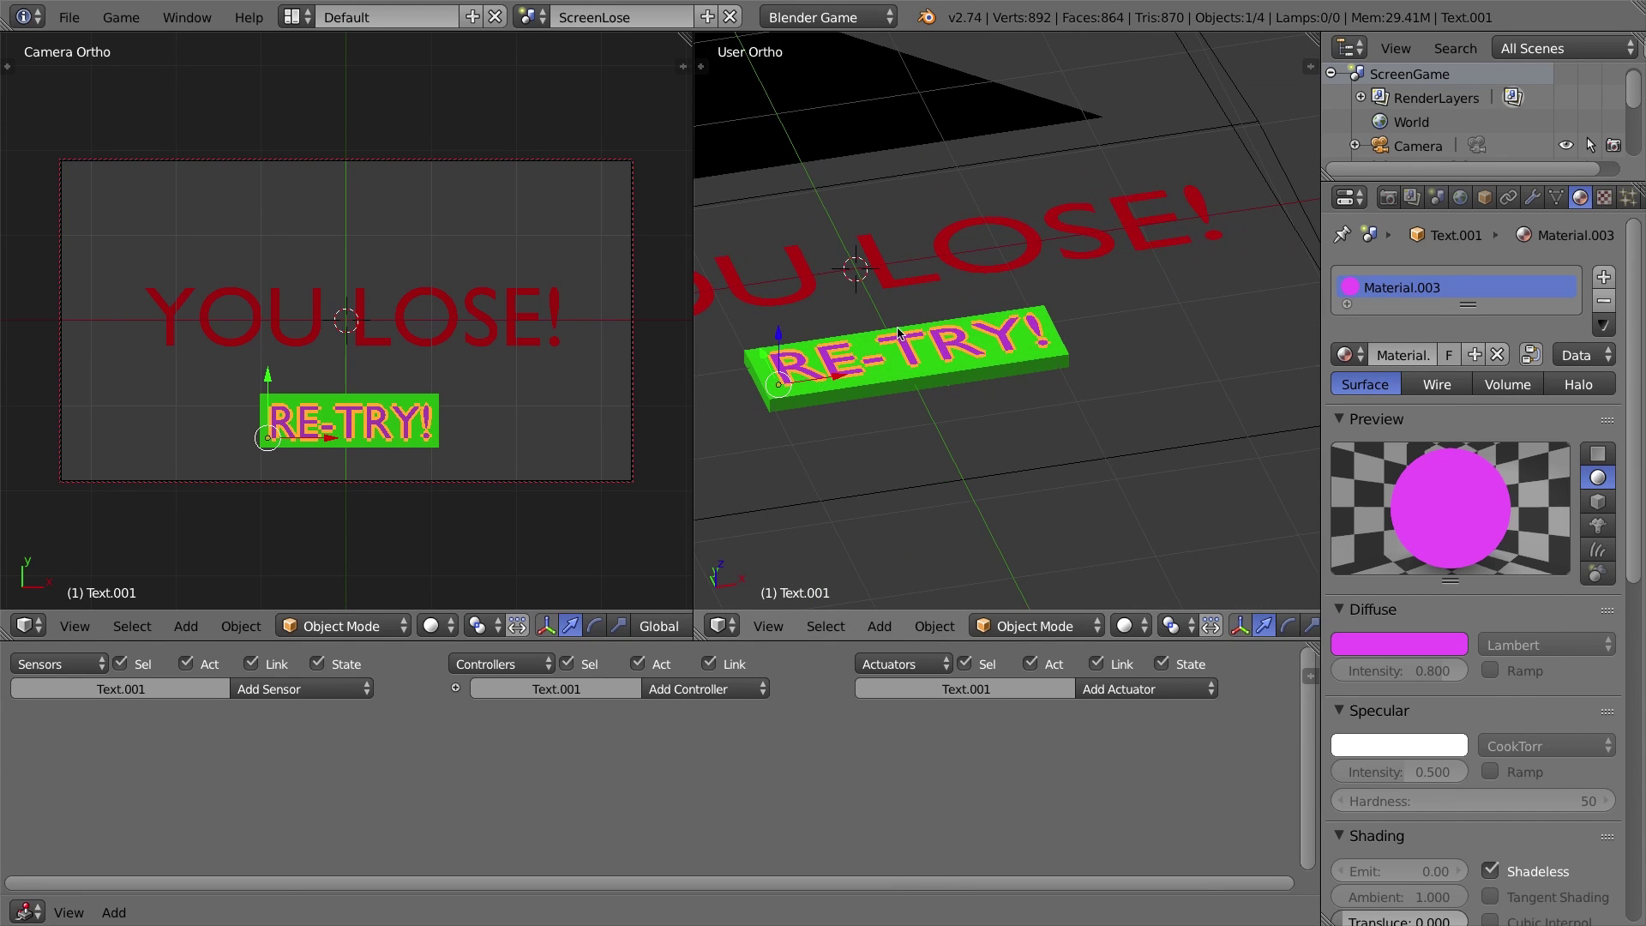
Step: Select the RE-TRY! text and green plate, join them with Ctrl+J, and inspect the result
shift+right_click(930, 377)
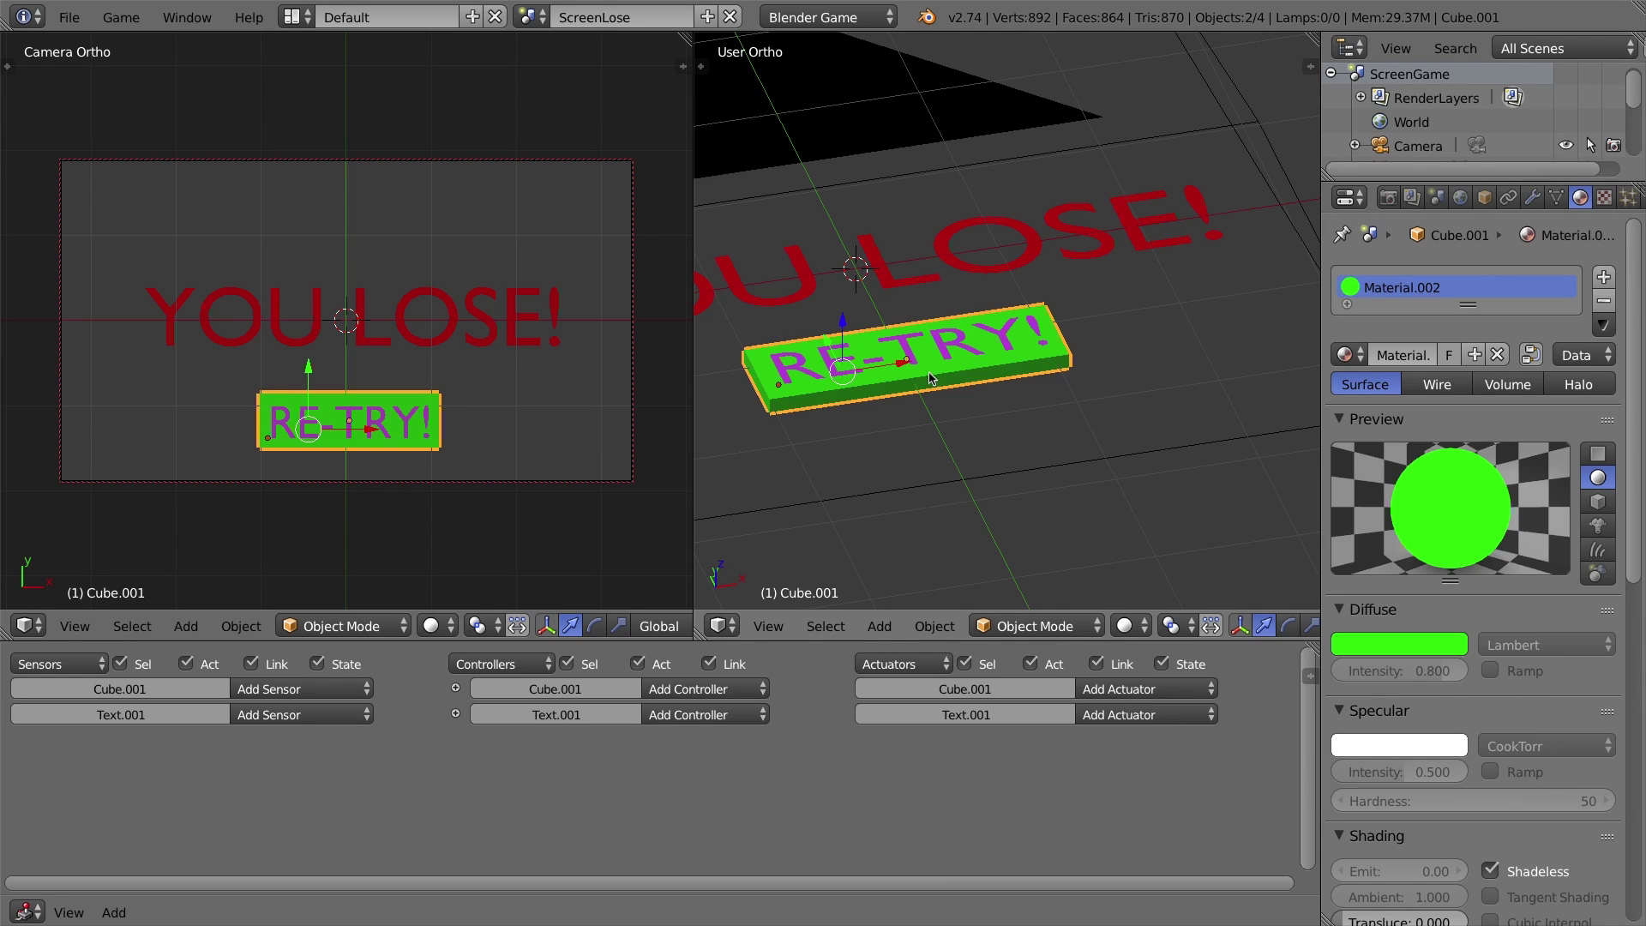
middle_drag(913, 369, 891, 406)
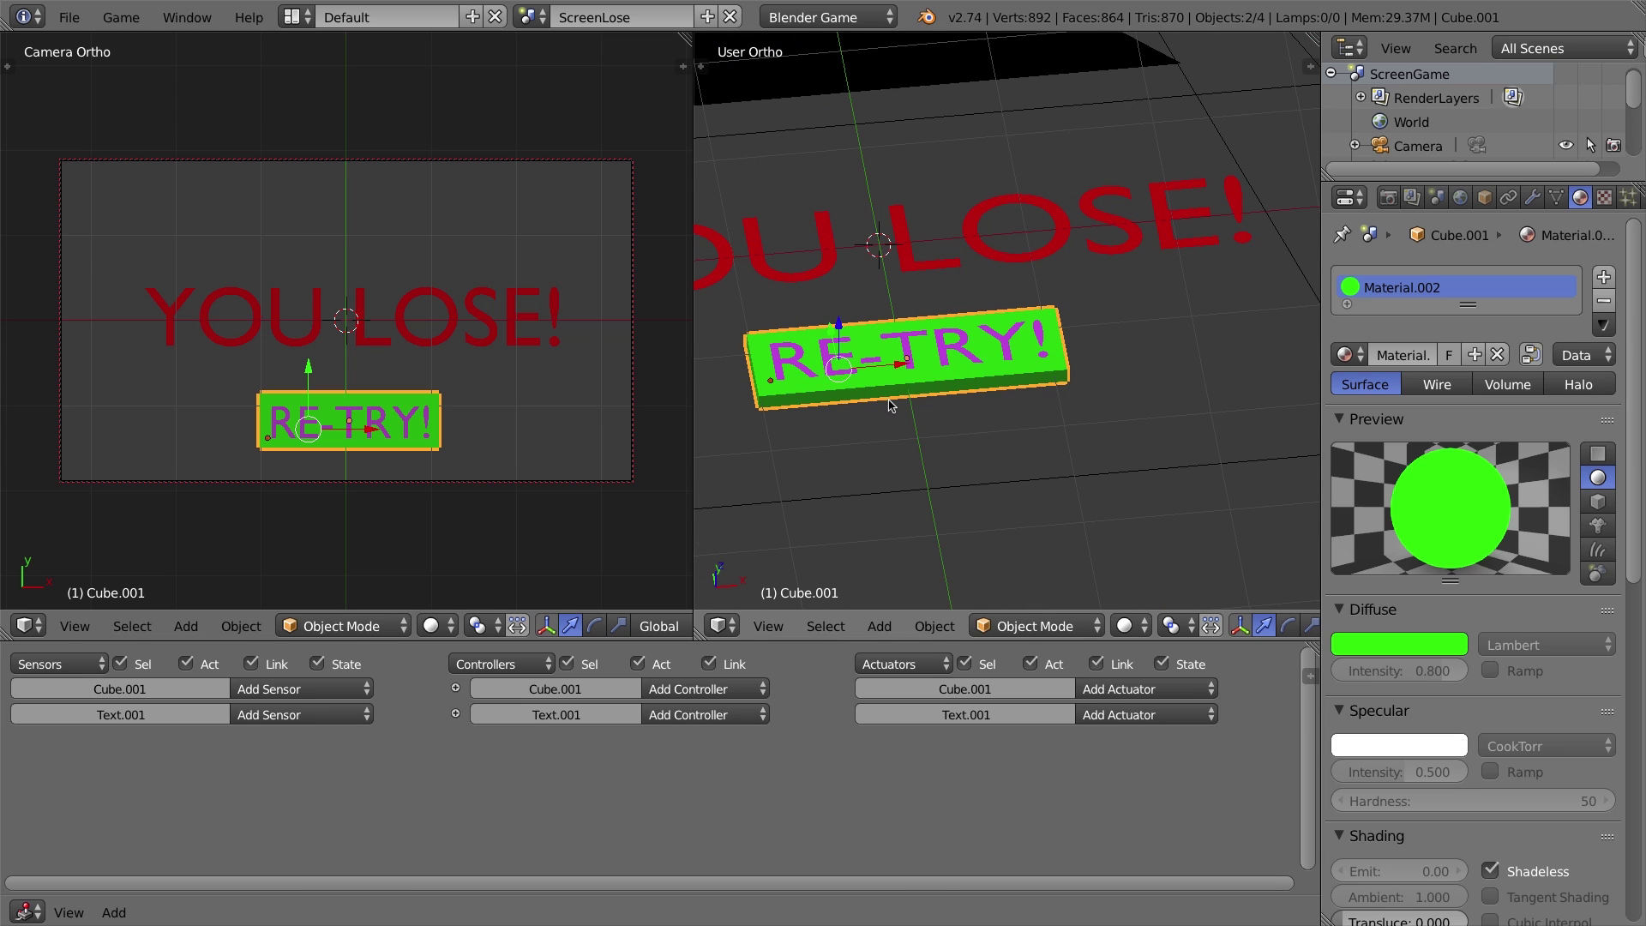
right_click(905, 341)
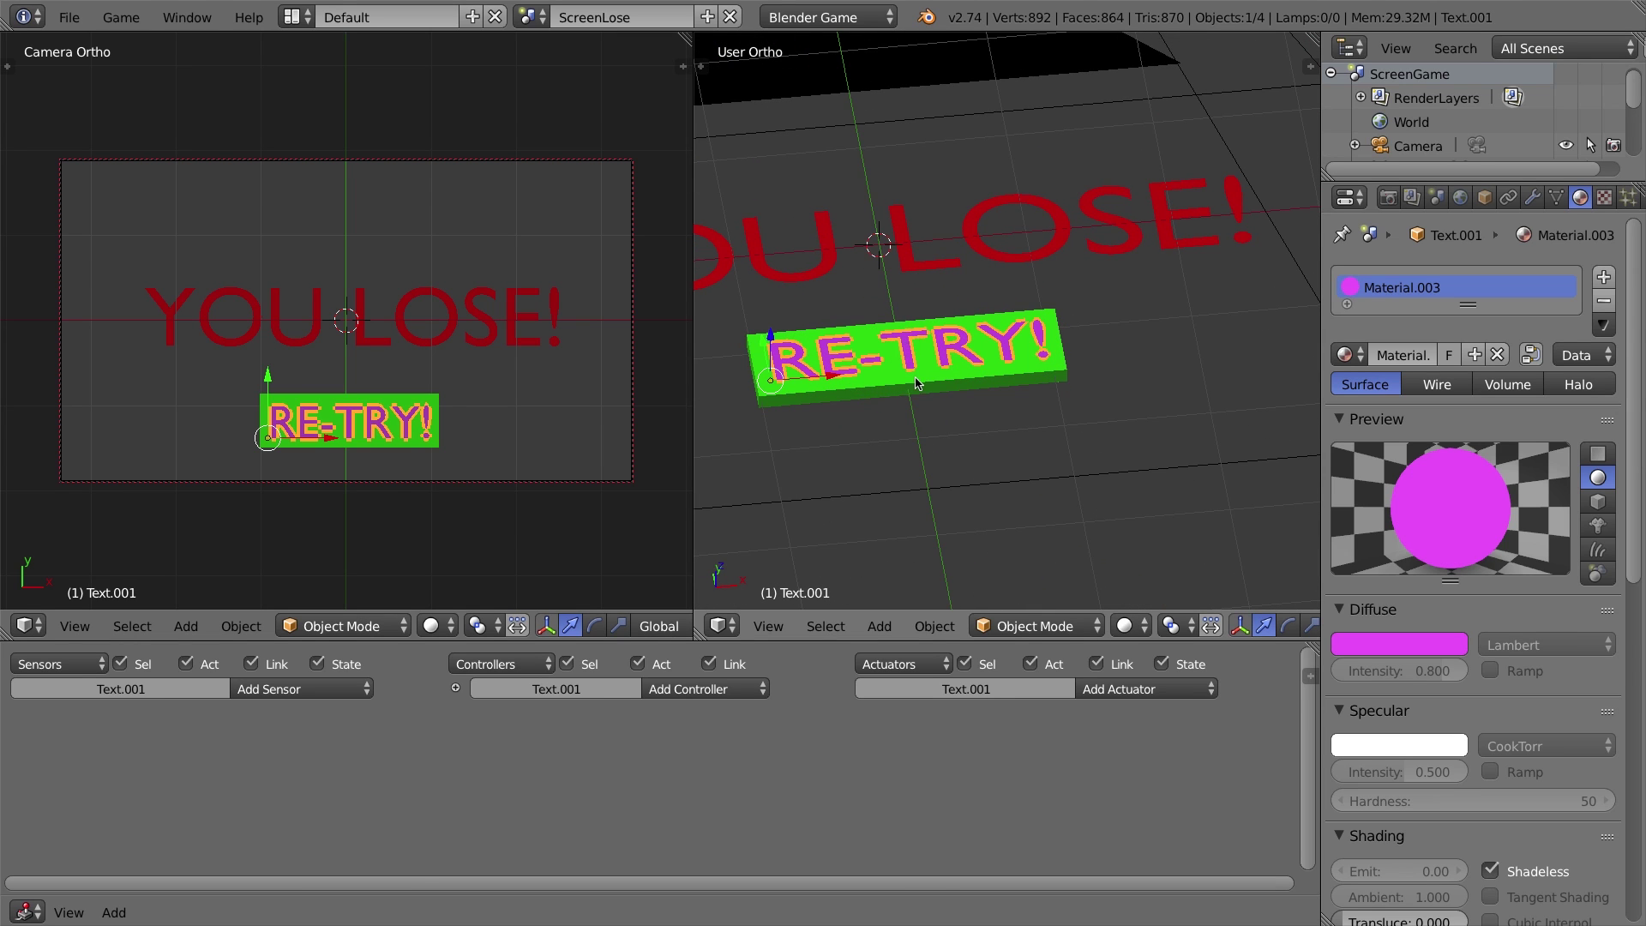
shift+right_click(1061, 376)
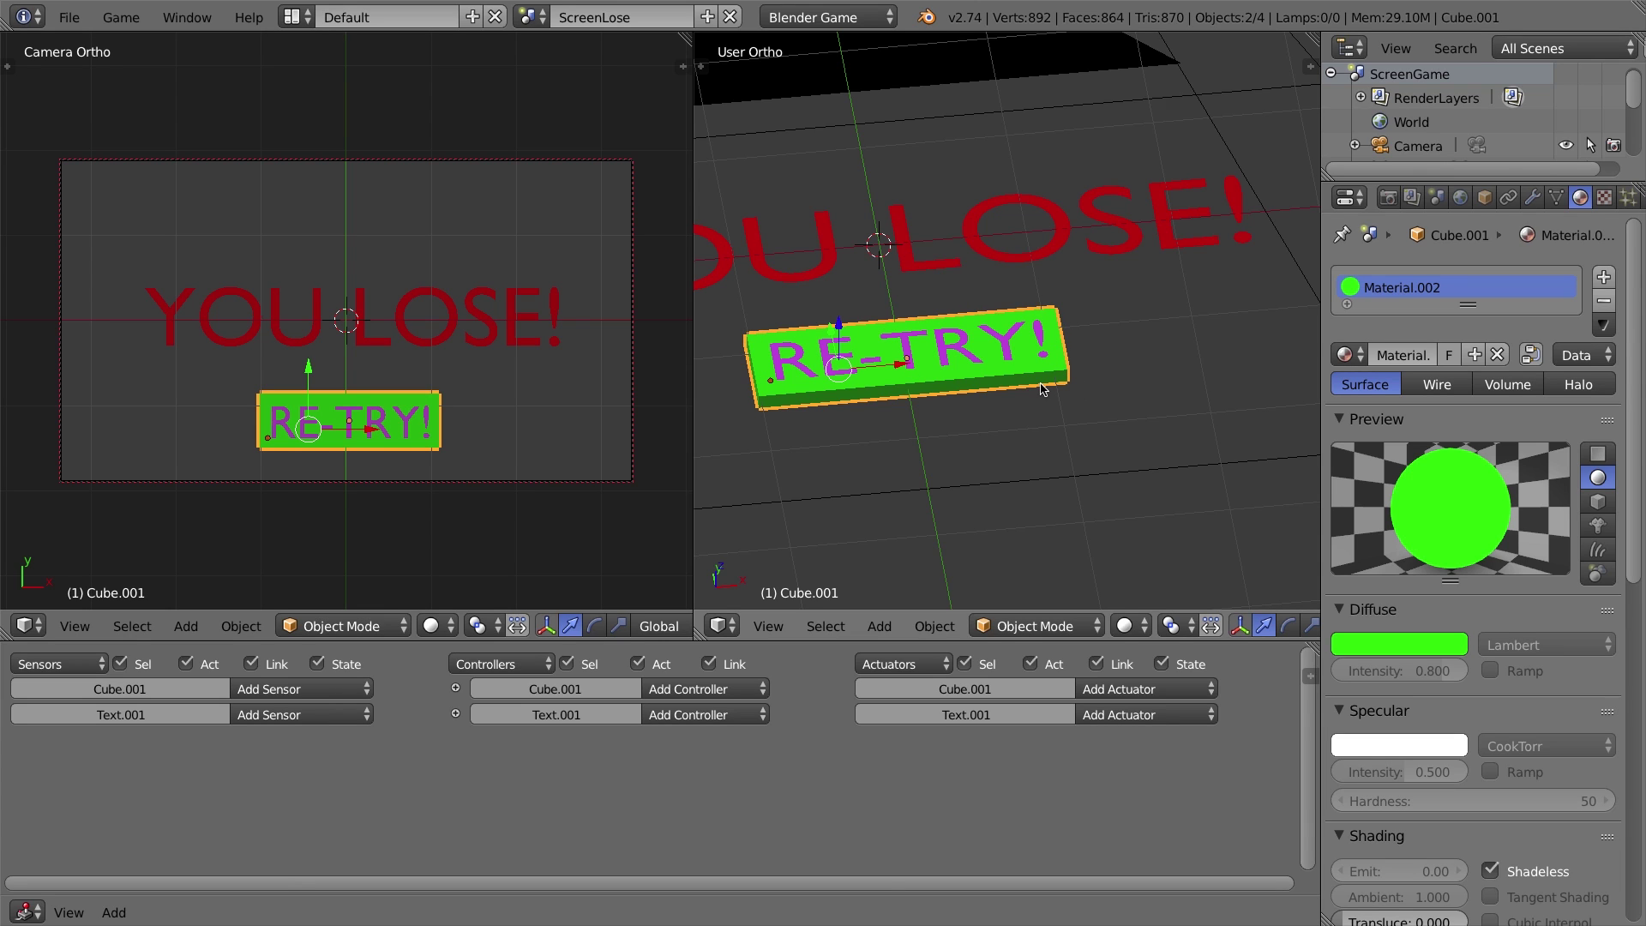
key(ctrl+j)
middle_drag(1039, 387, 912, 360)
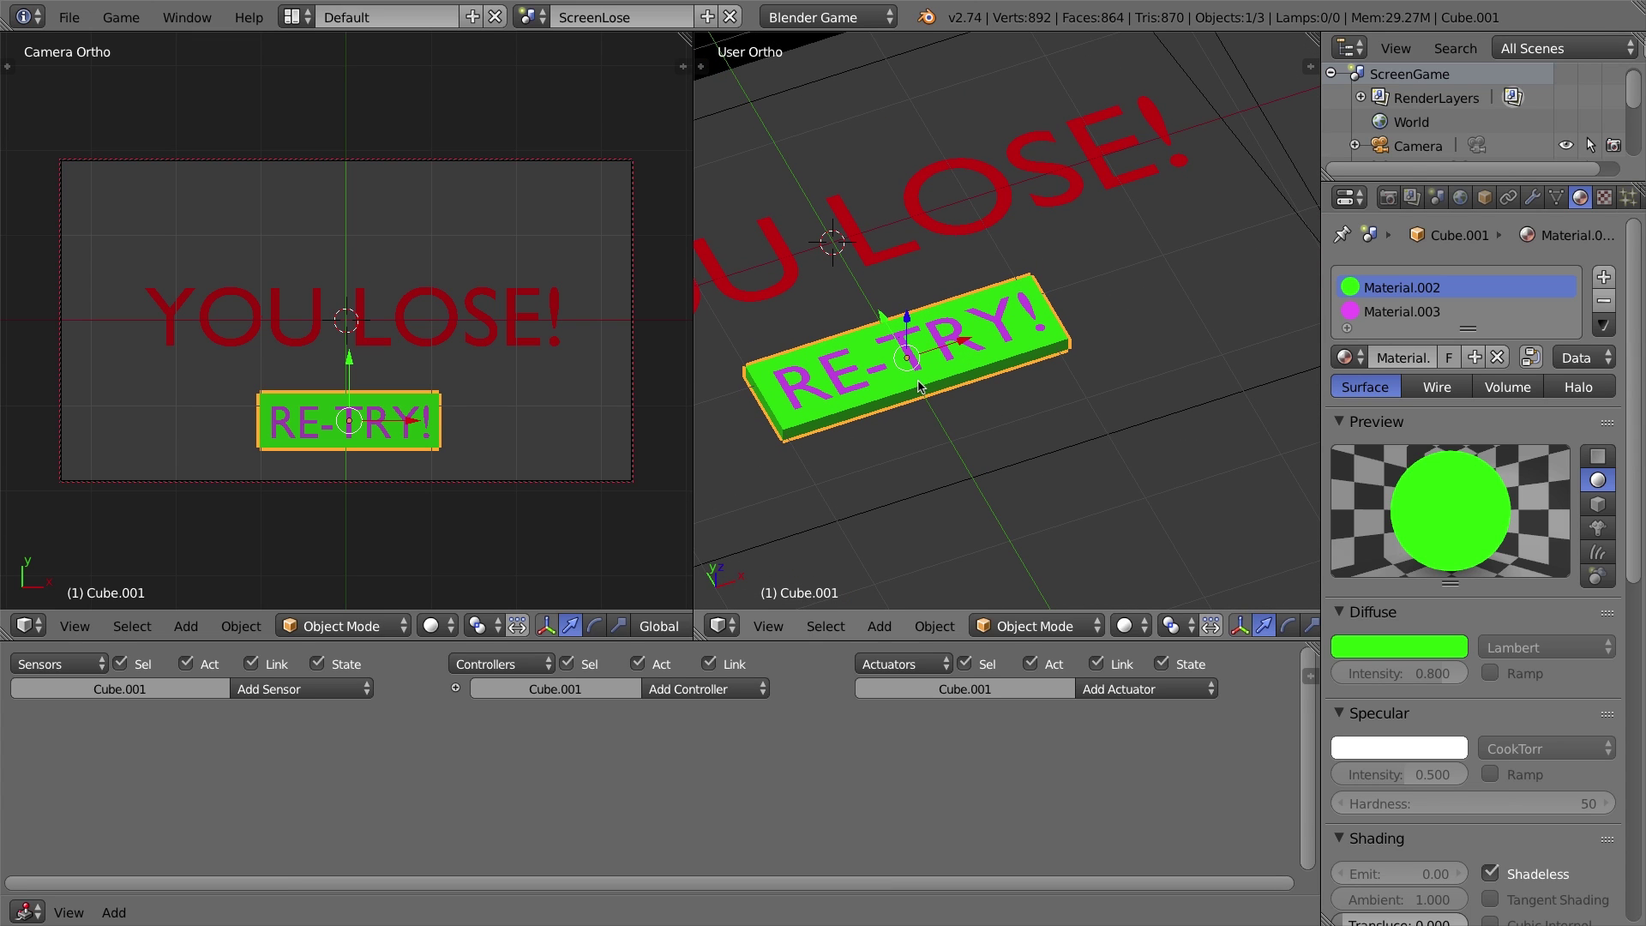
middle_drag(948, 367, 912, 488)
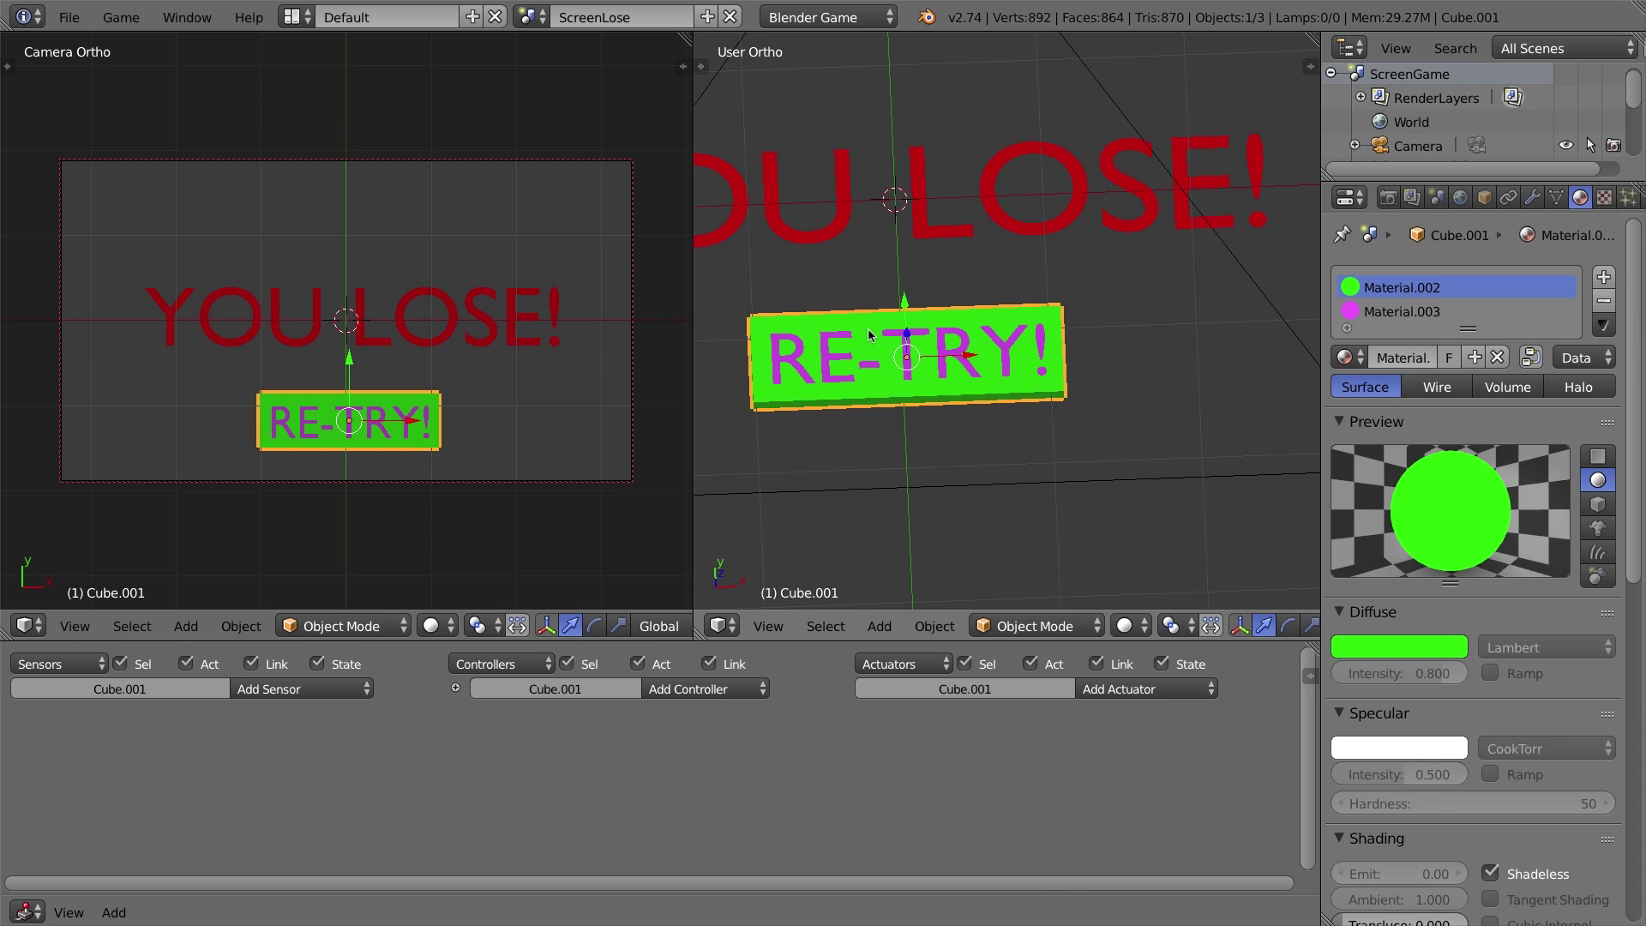
middle_drag(869, 335, 950, 351)
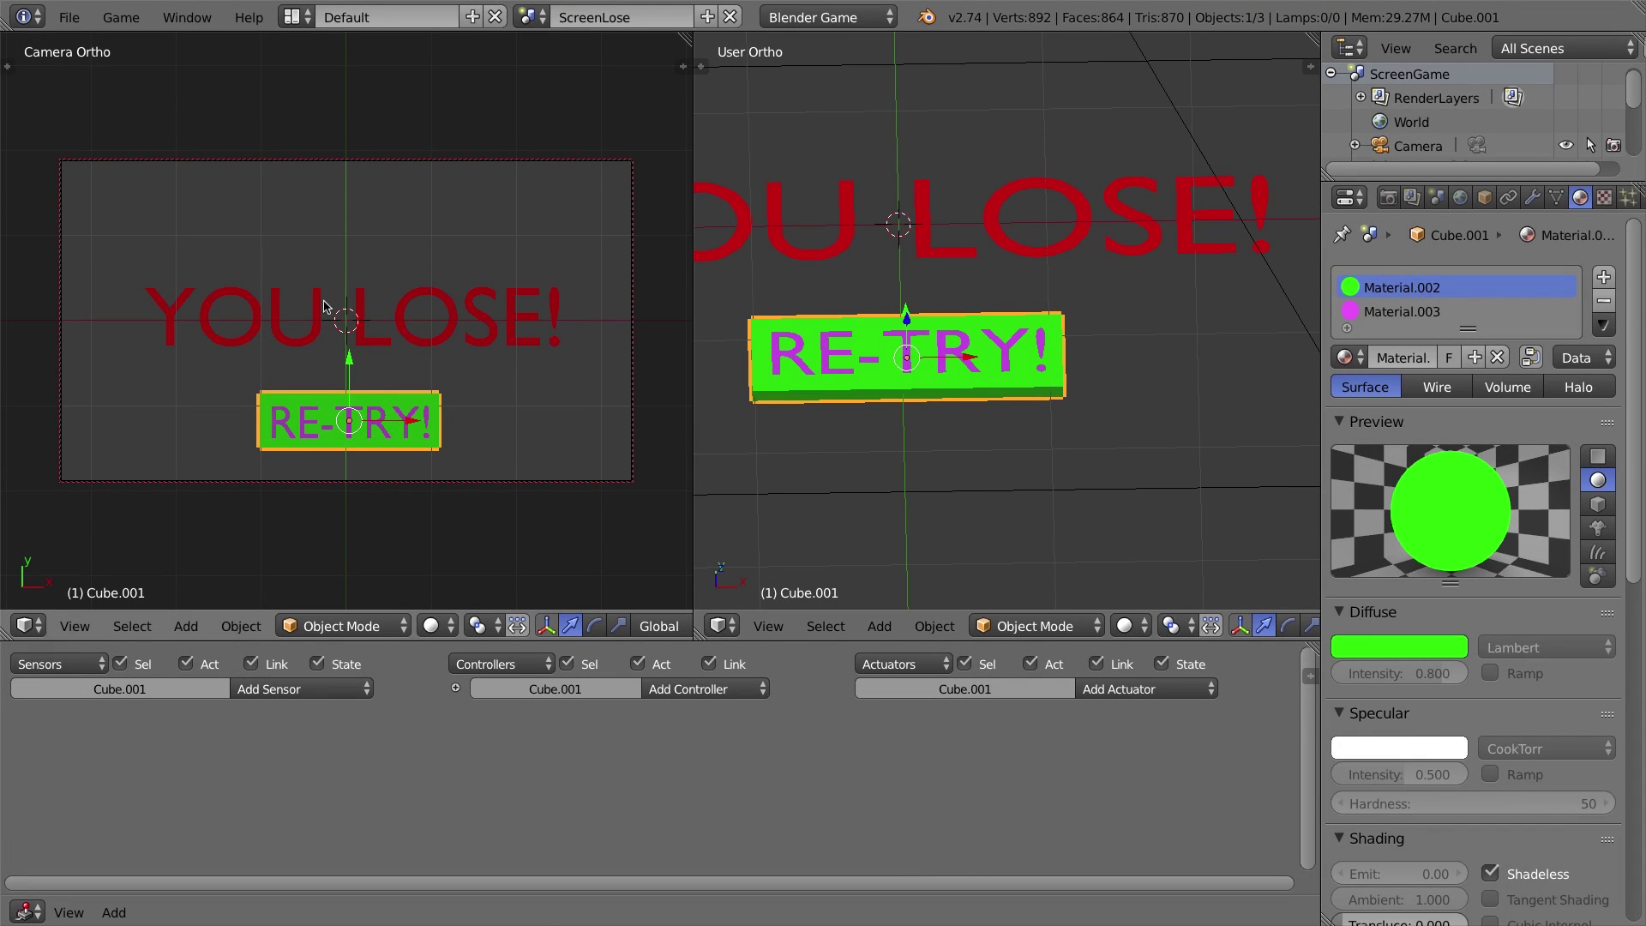
key(g)
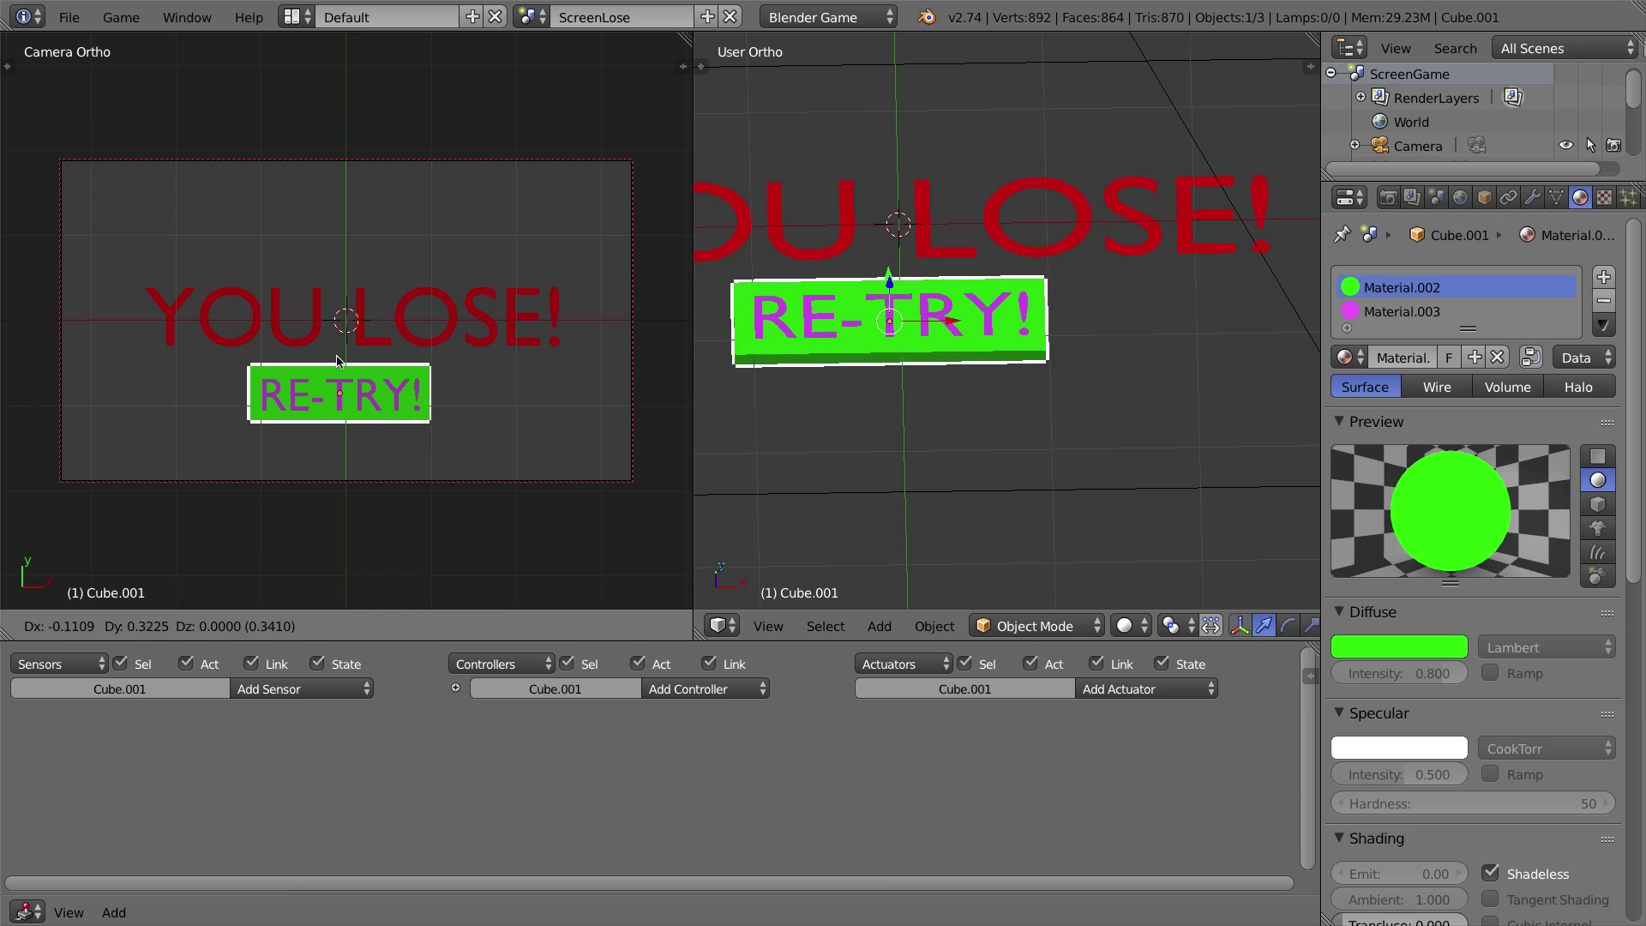
Step: Raise the button and YOU LOSE! title in frame, then enlarge the logic editor
click(341, 360)
right_click(364, 311)
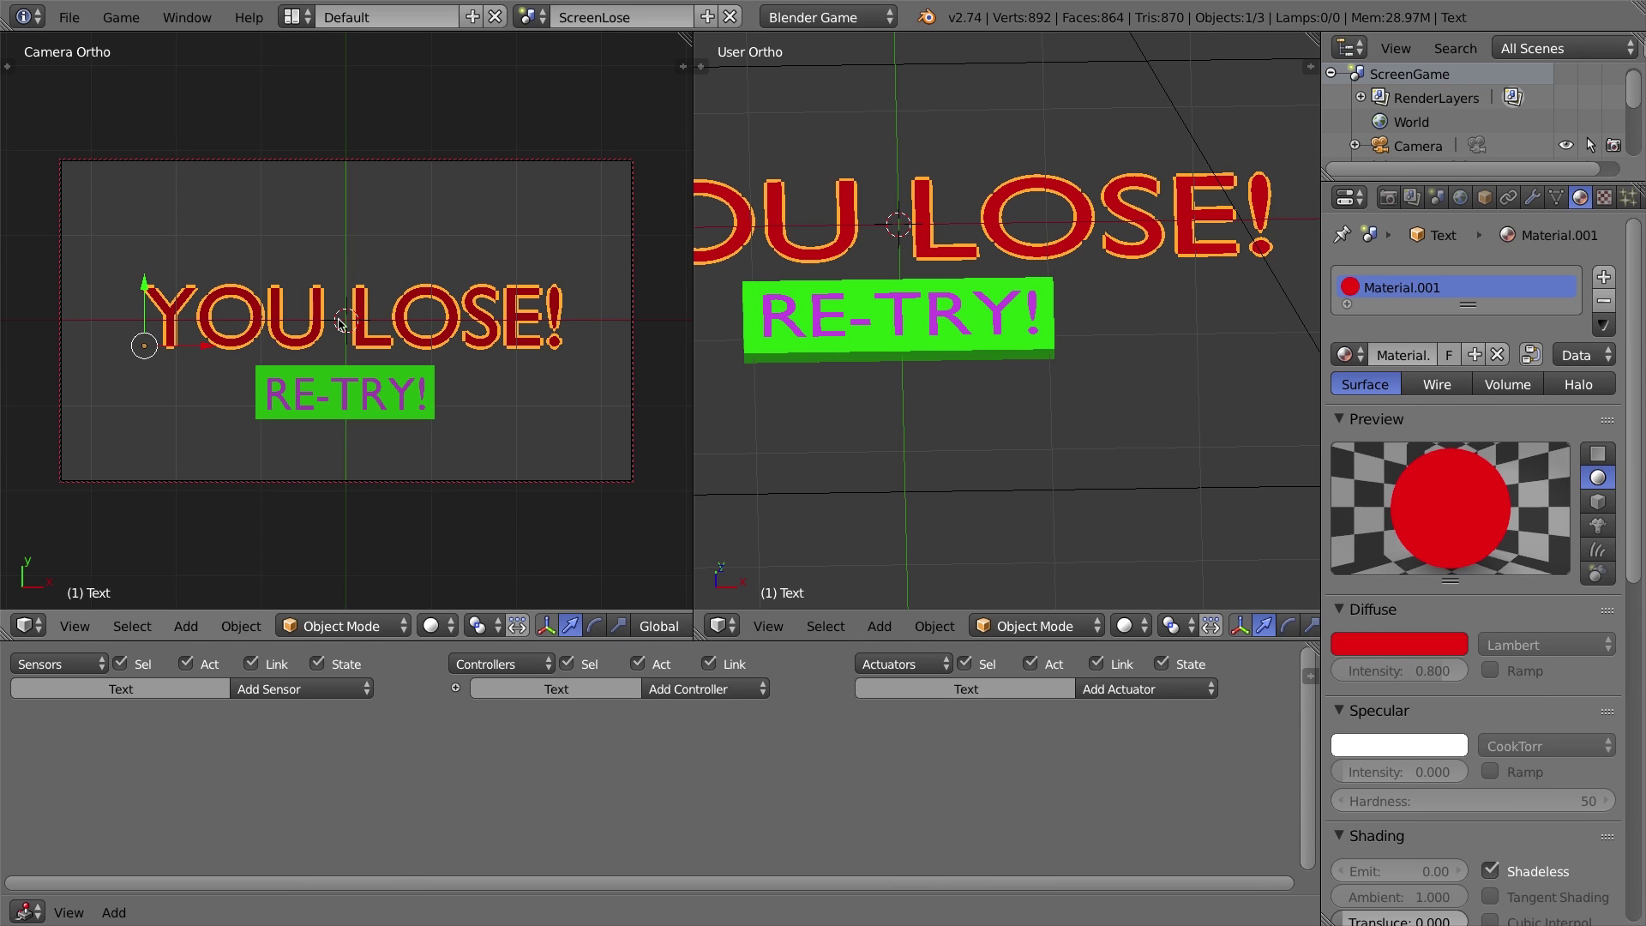
key(g)
key(y)
click(167, 241)
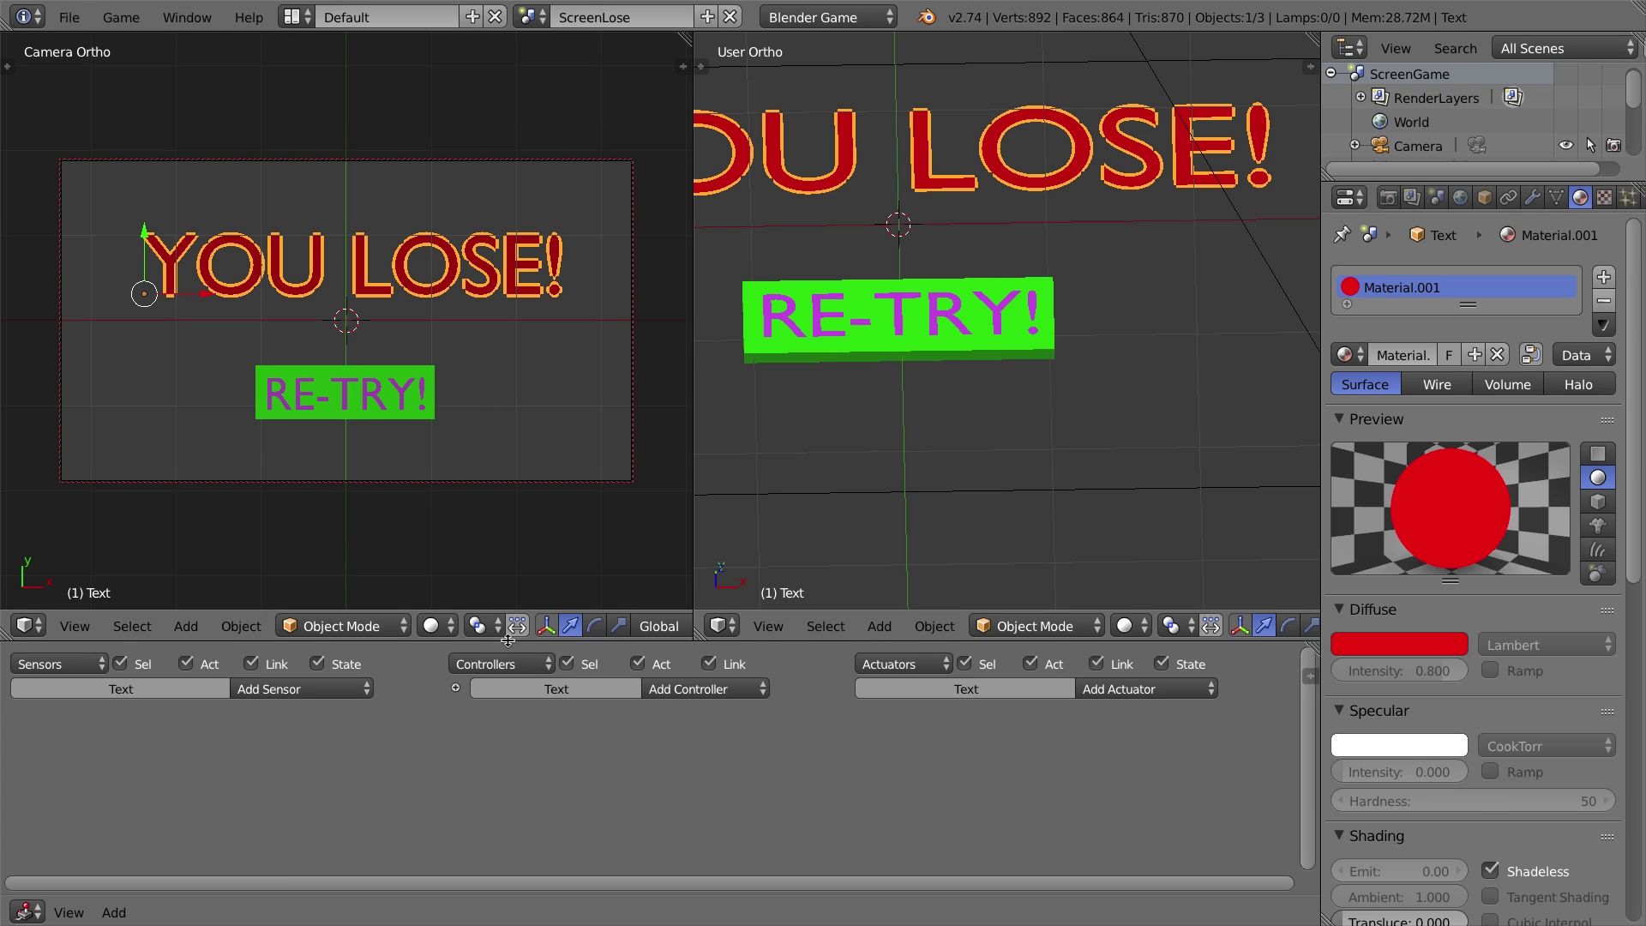
drag(510, 640, 548, 553)
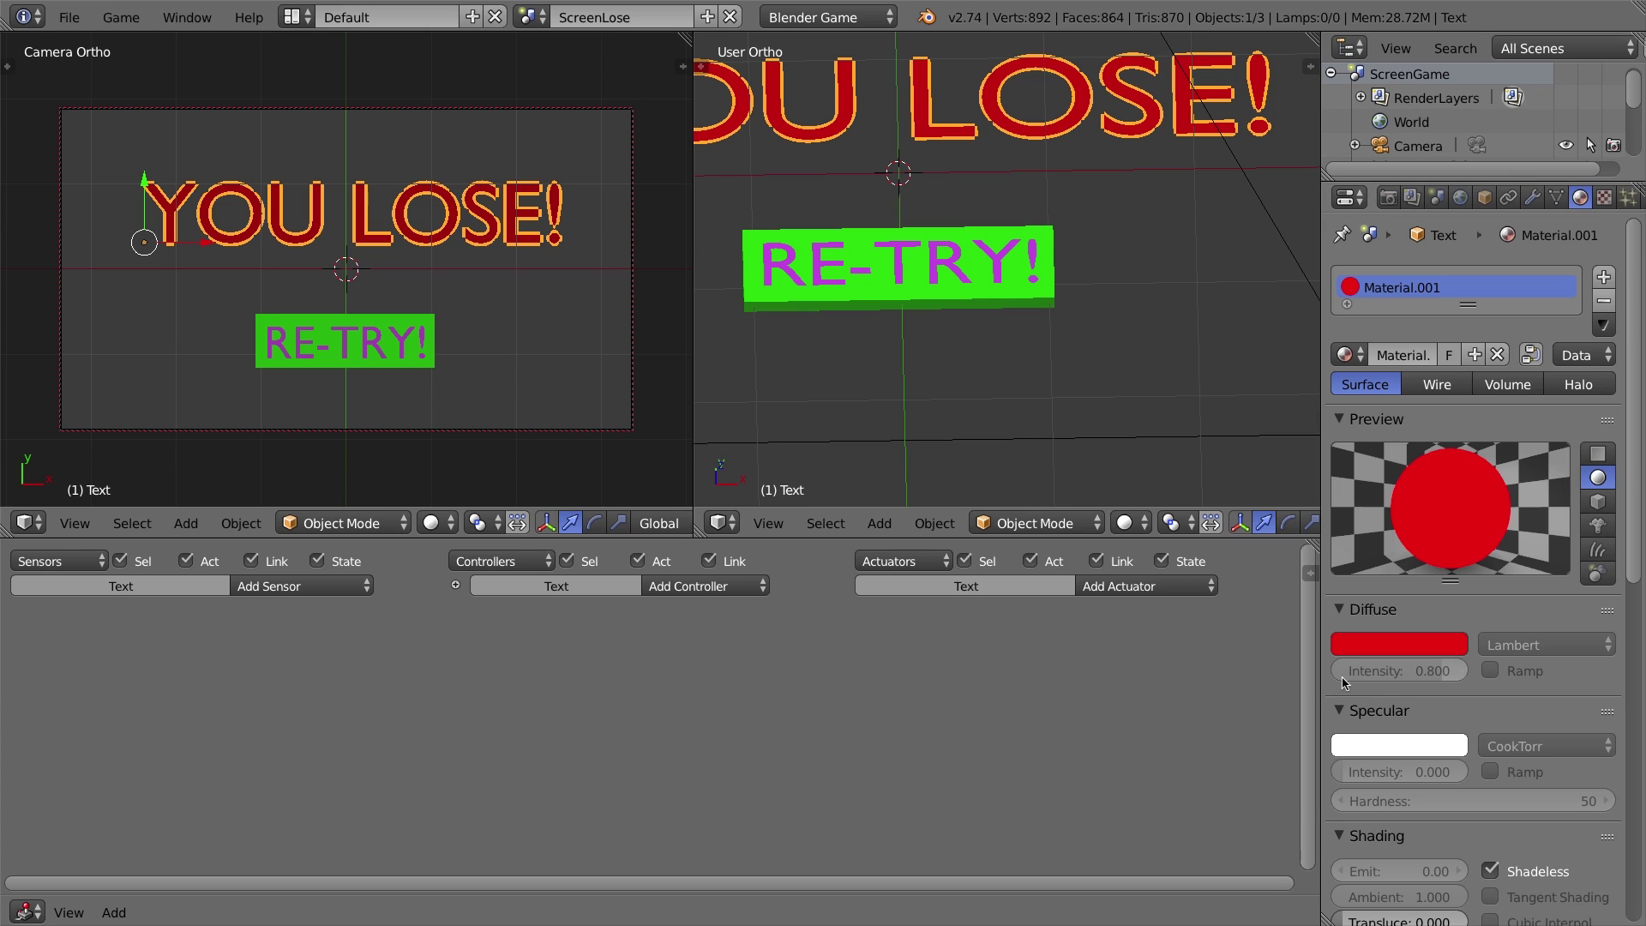
right_click(339, 330)
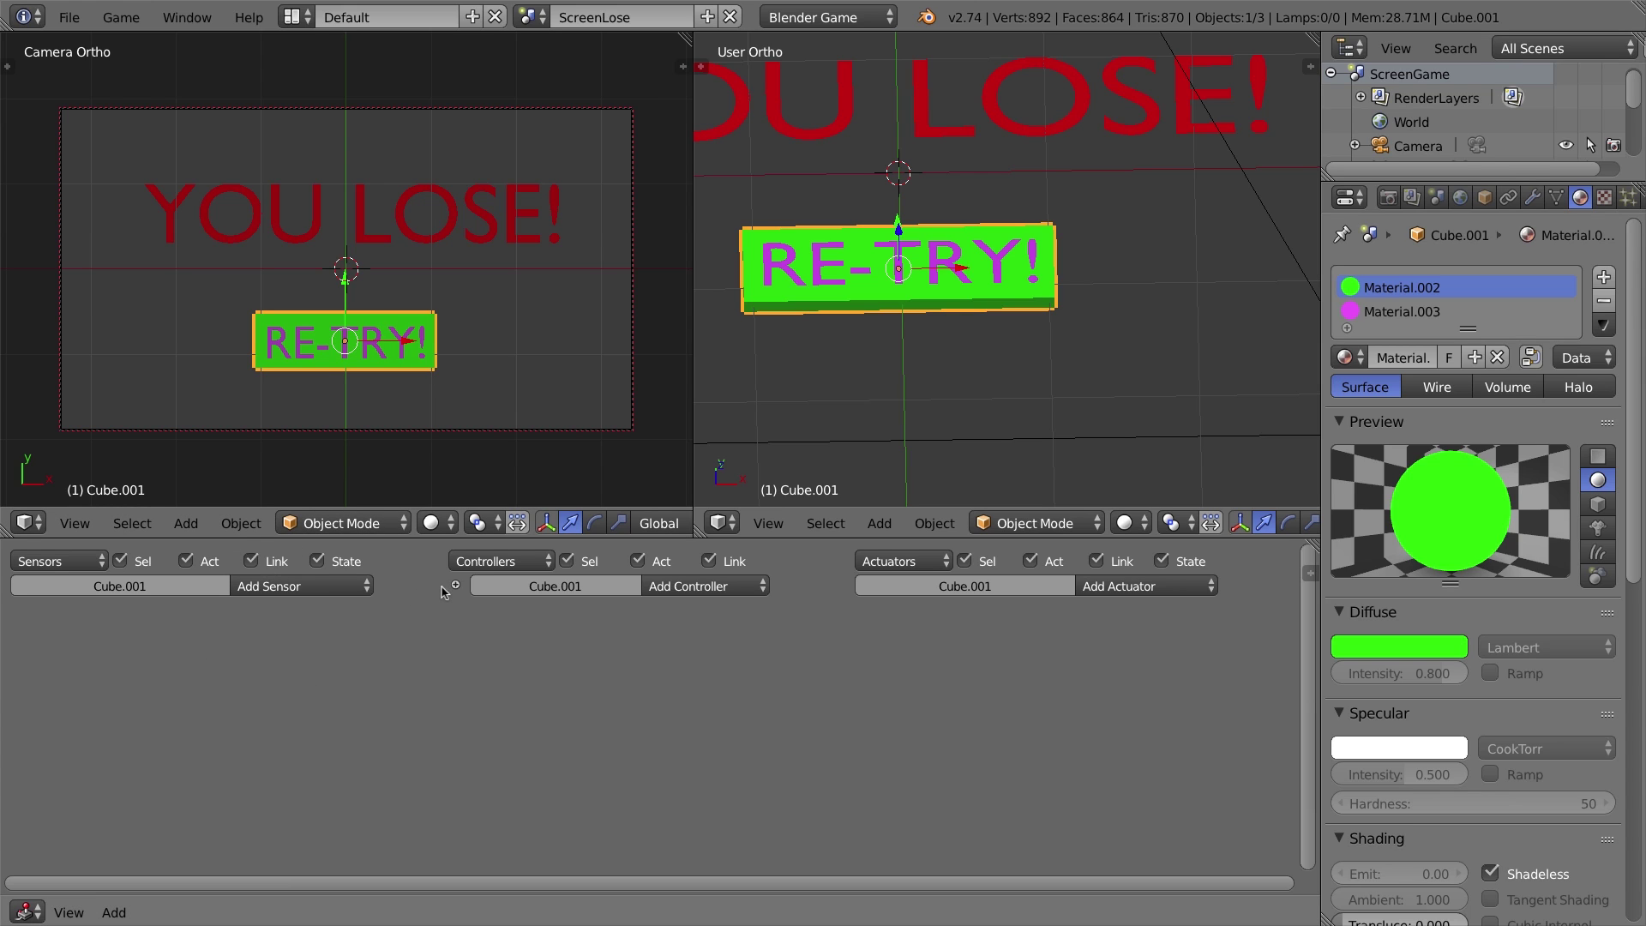
Step: Add two Mouse sensors, keeping Left Button on the first and Mouse Over on the second
click(257, 598)
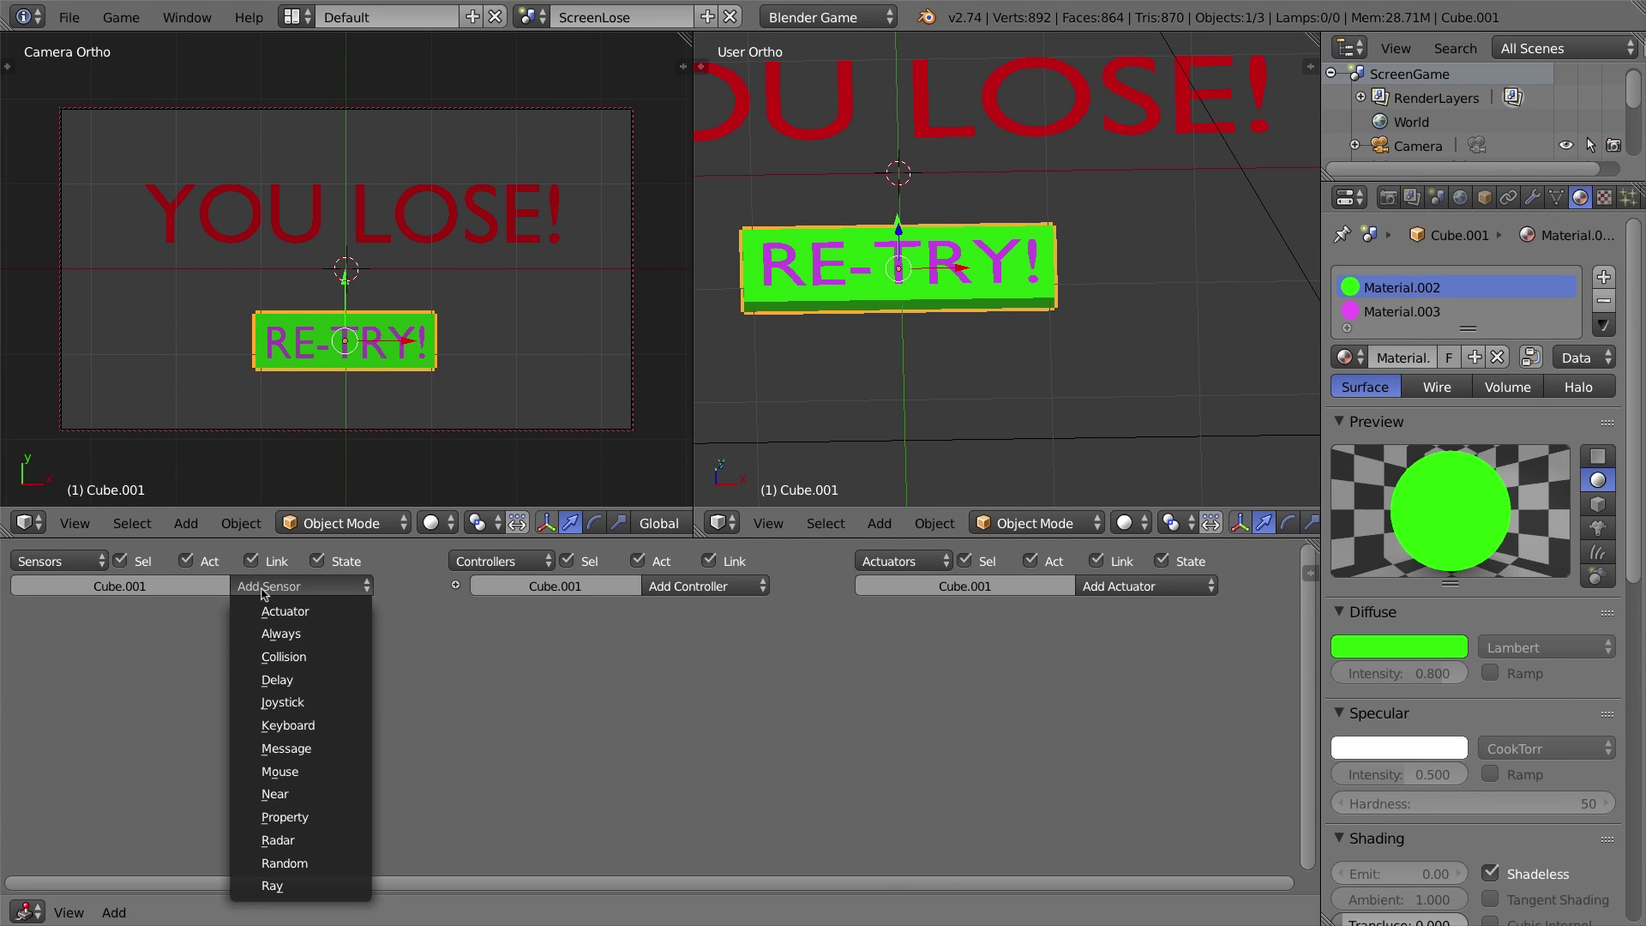
click(303, 774)
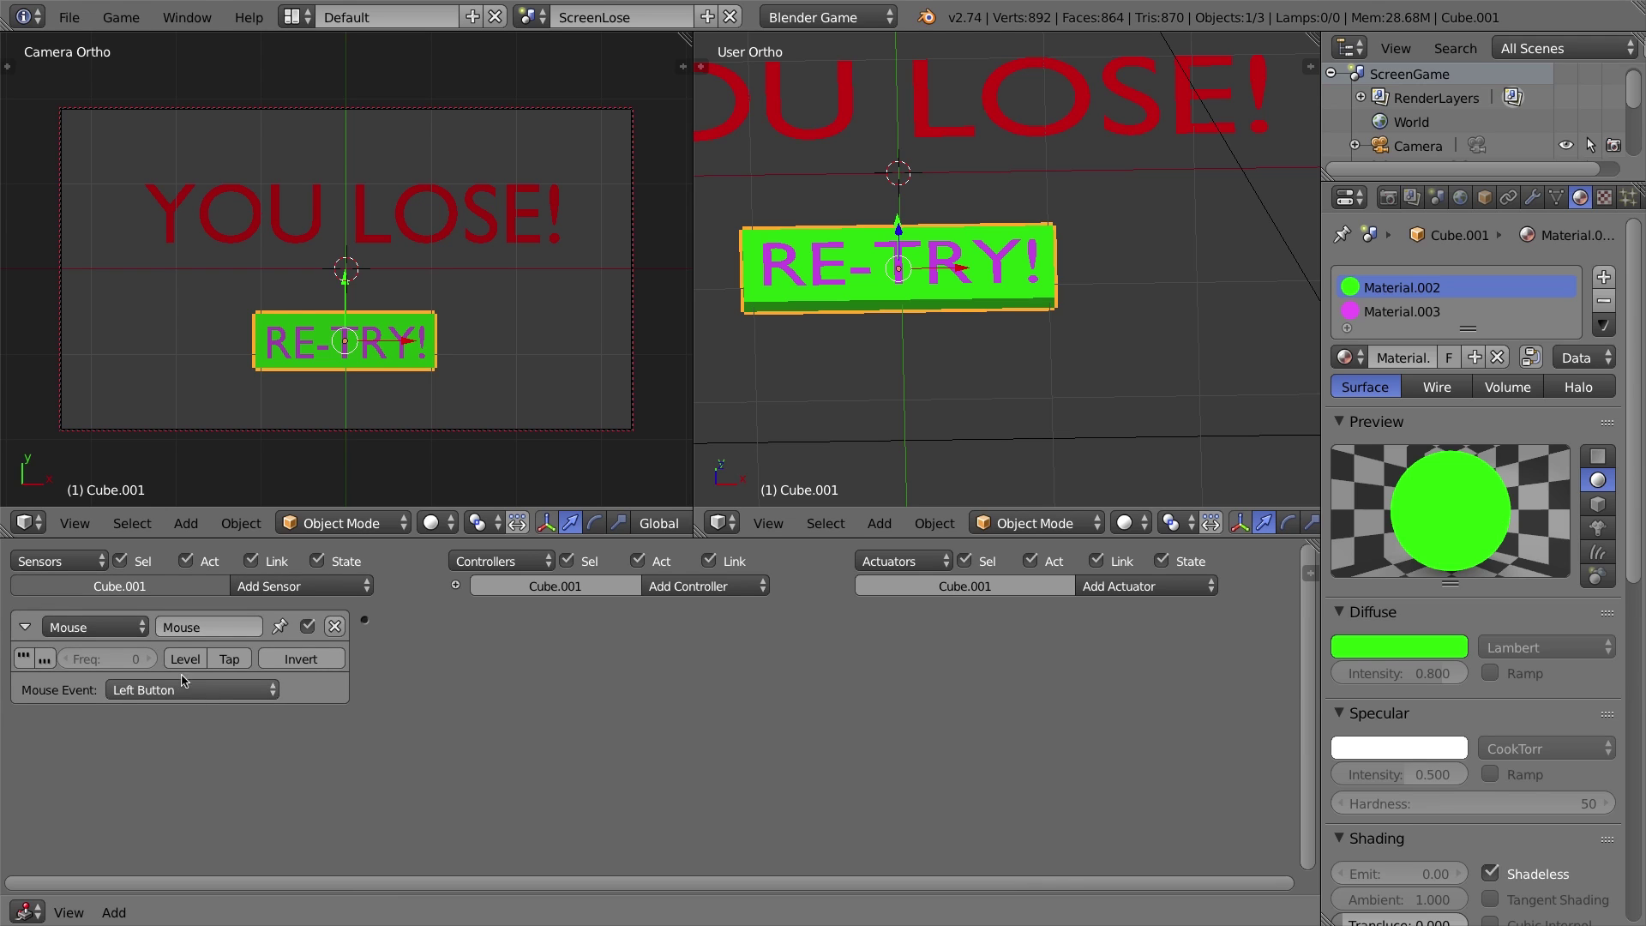
click(302, 588)
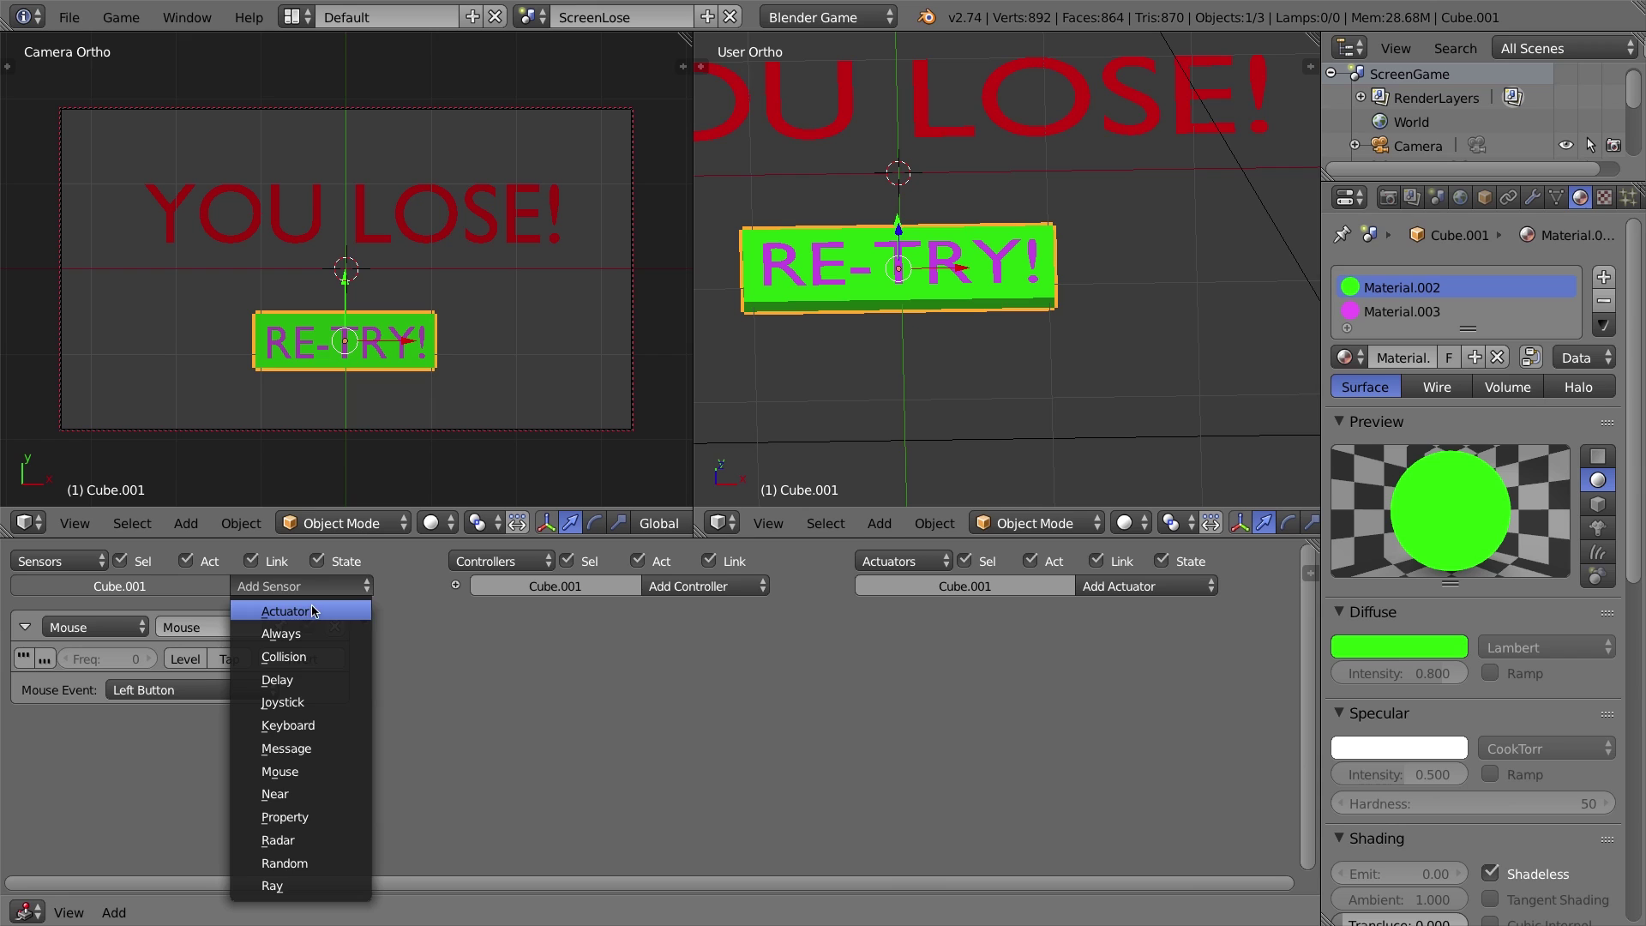
click(294, 774)
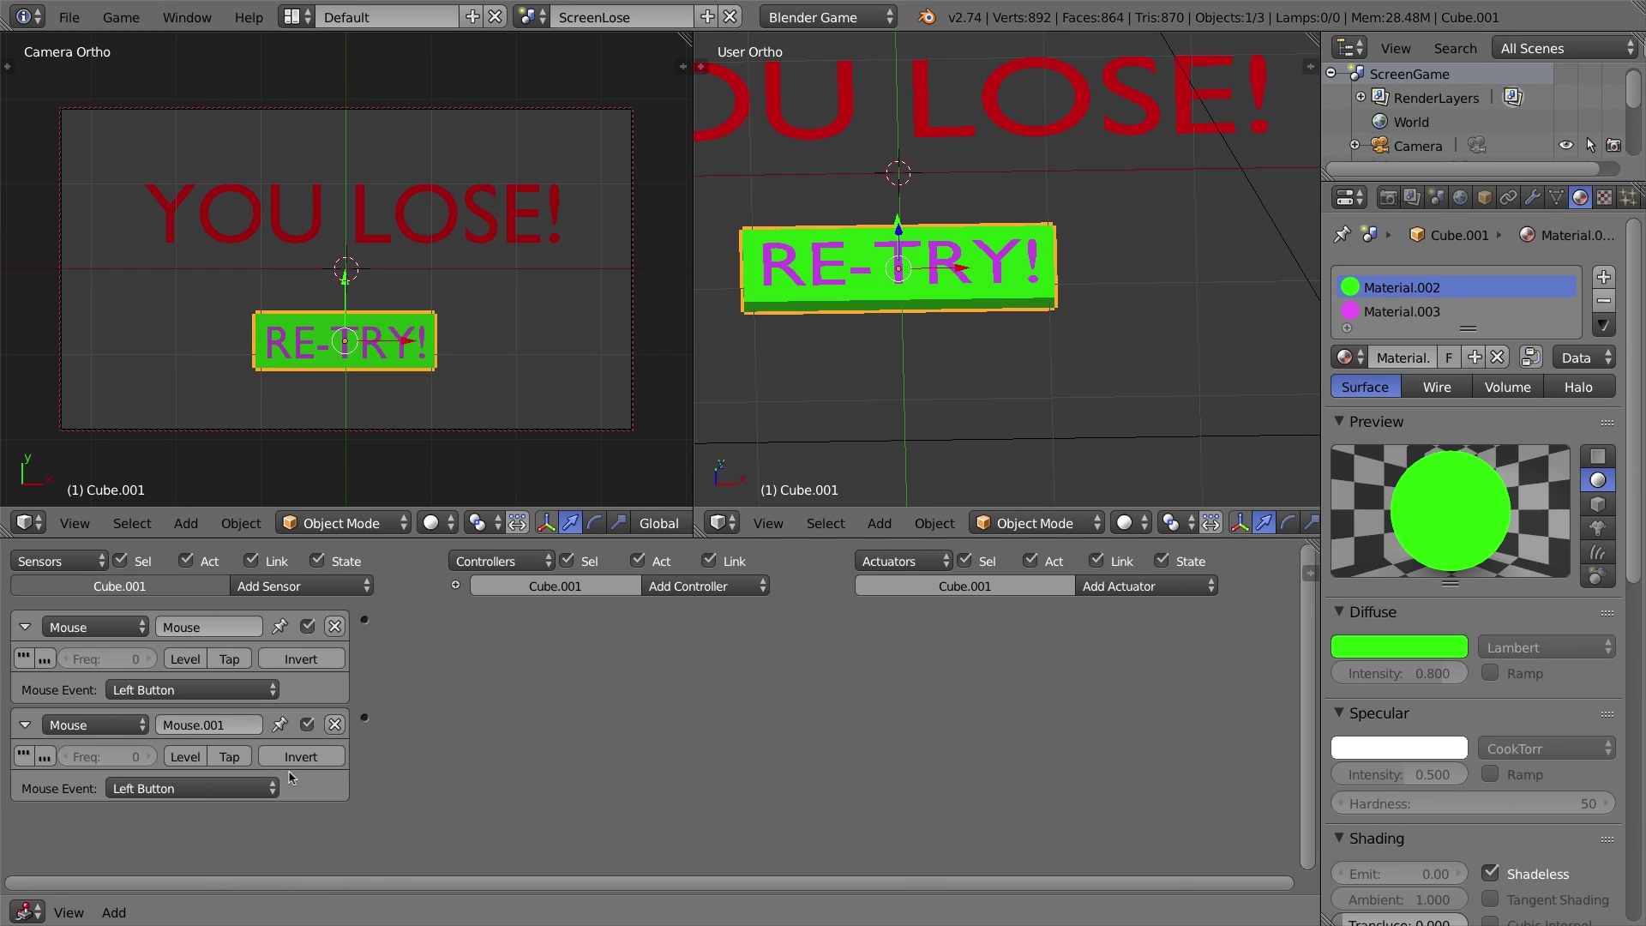
click(158, 789)
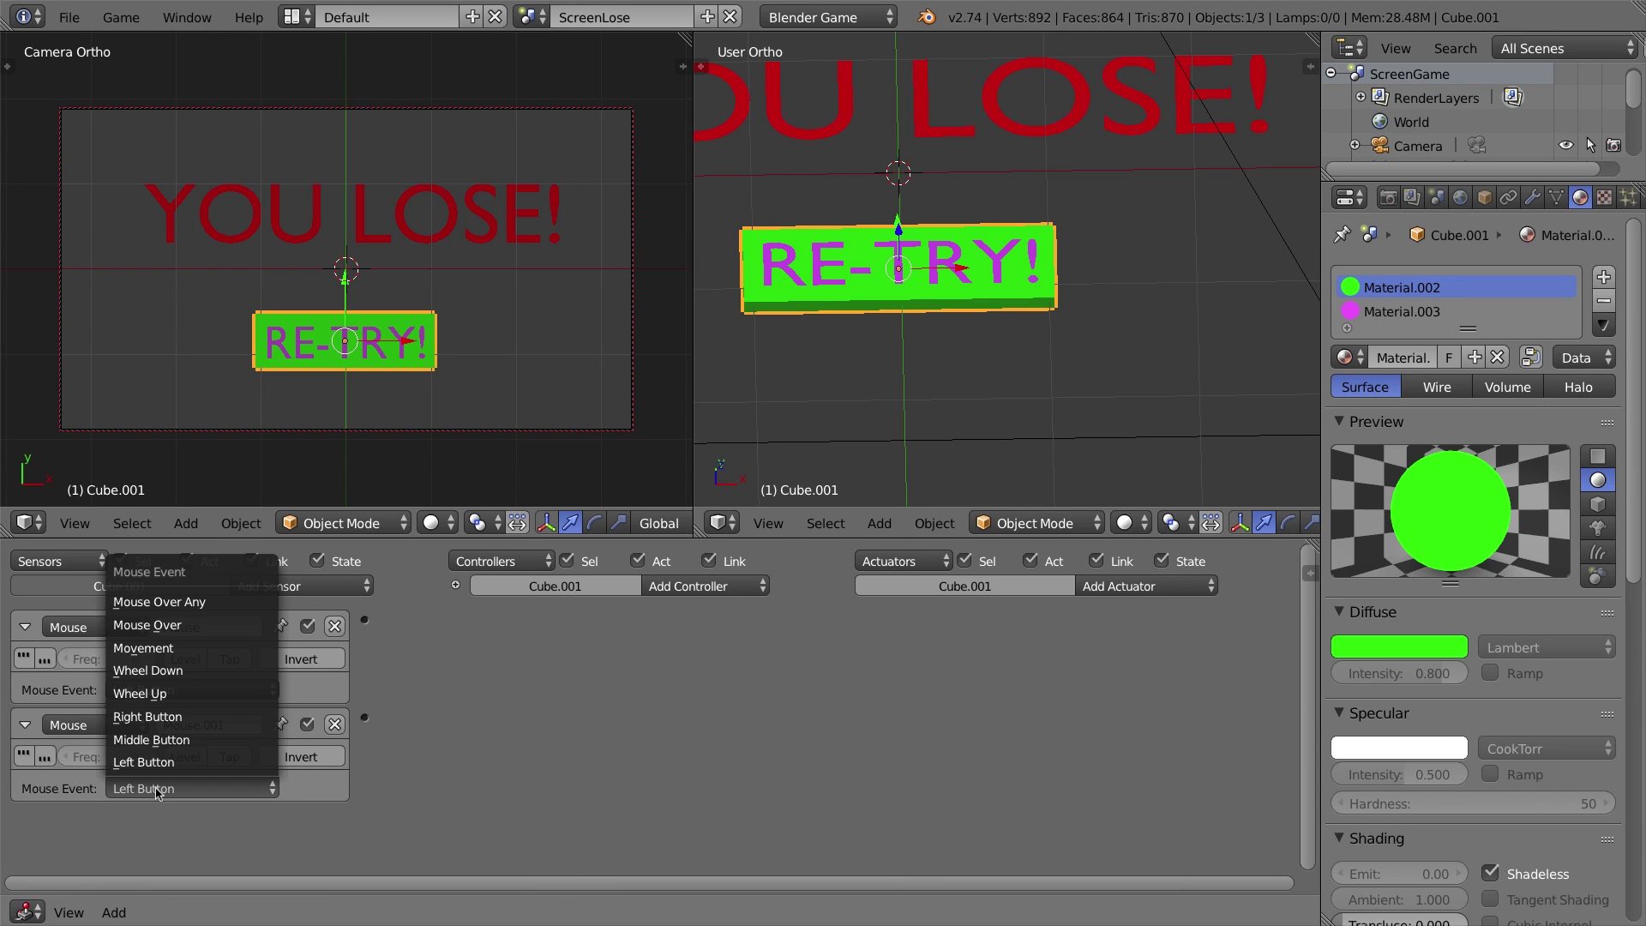
click(153, 629)
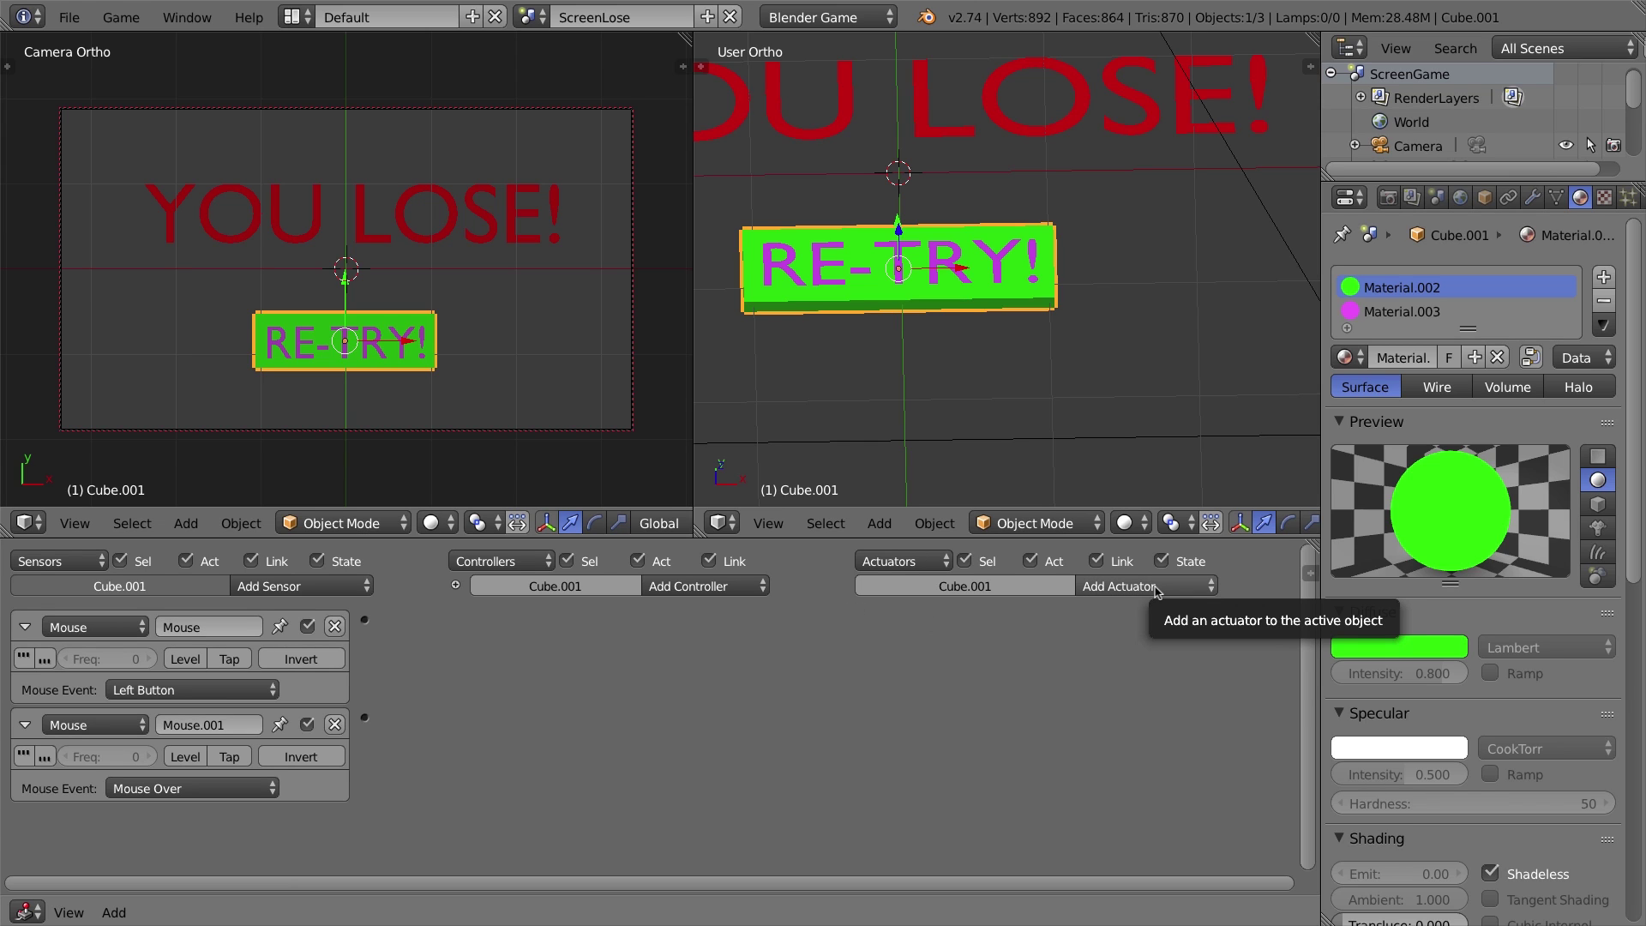
Step: Add a Scene actuator in Set Scene mode targeting ScreenGame, and link the first Mouse sensor to it
click(1120, 590)
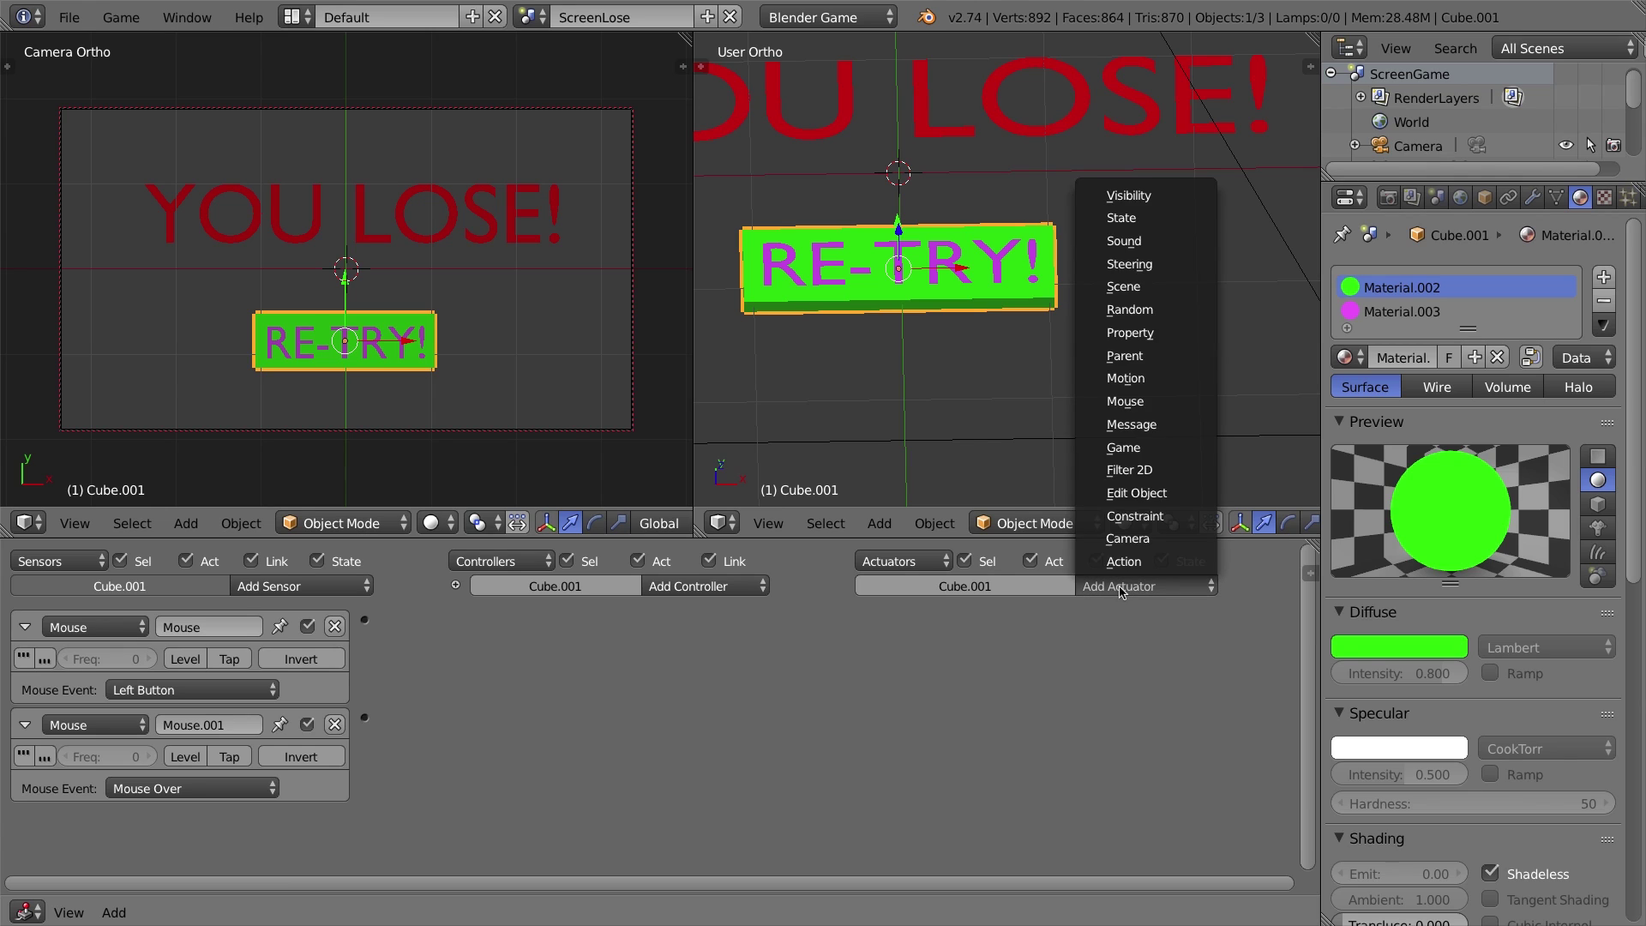
click(1148, 288)
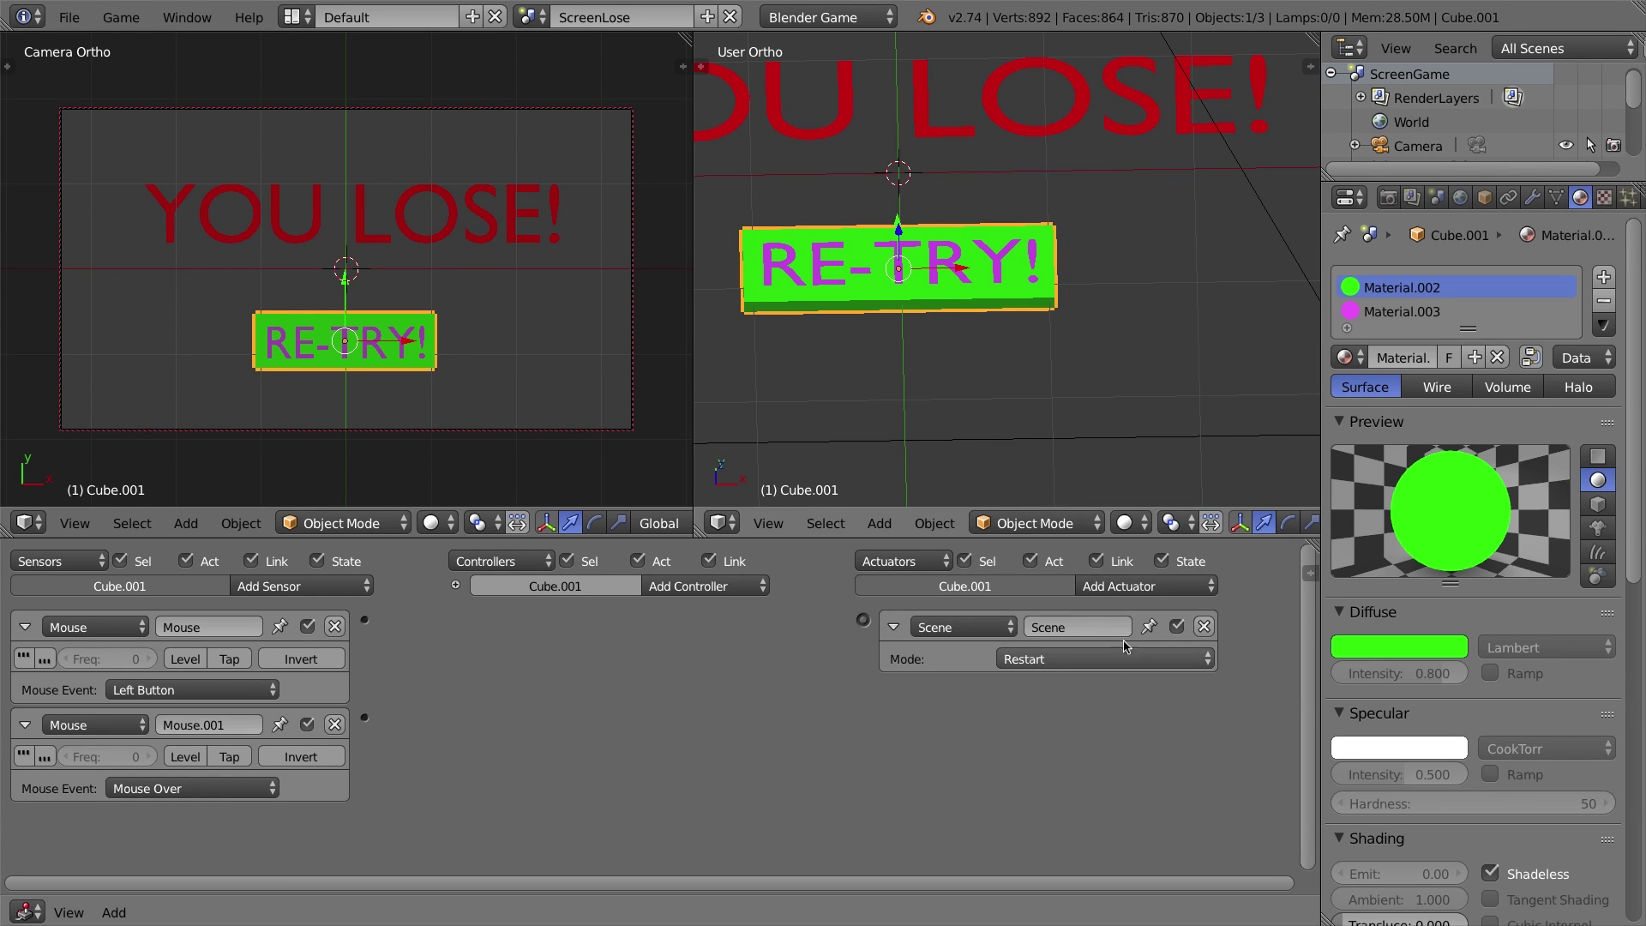
click(1045, 659)
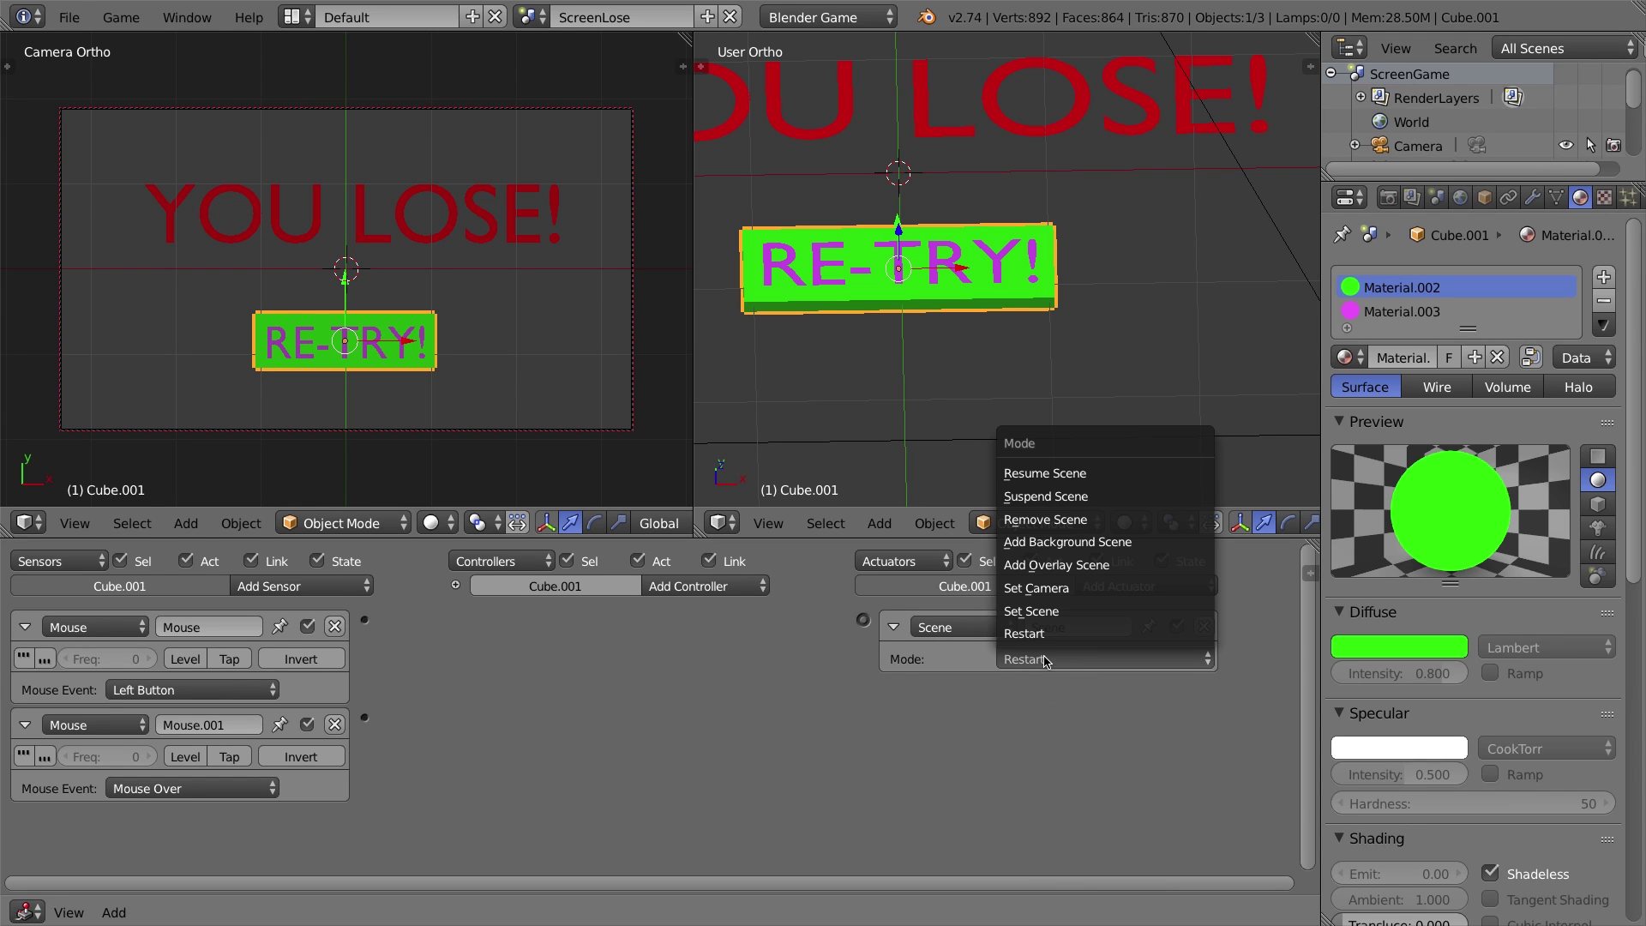
click(1053, 614)
click(1034, 683)
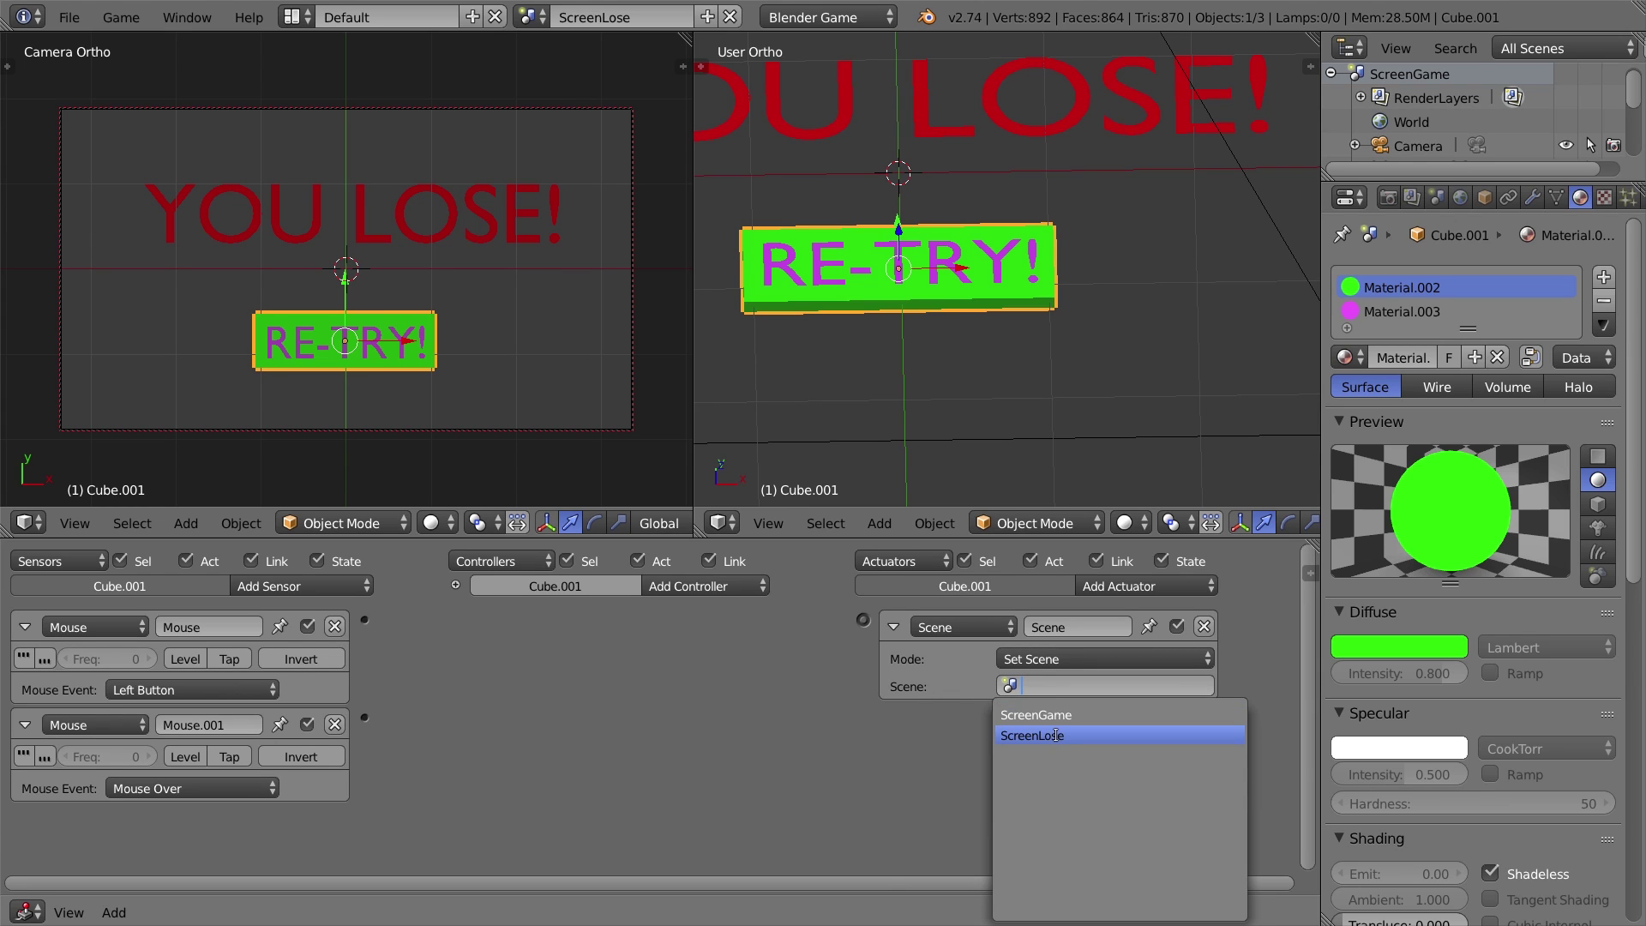
click(1060, 714)
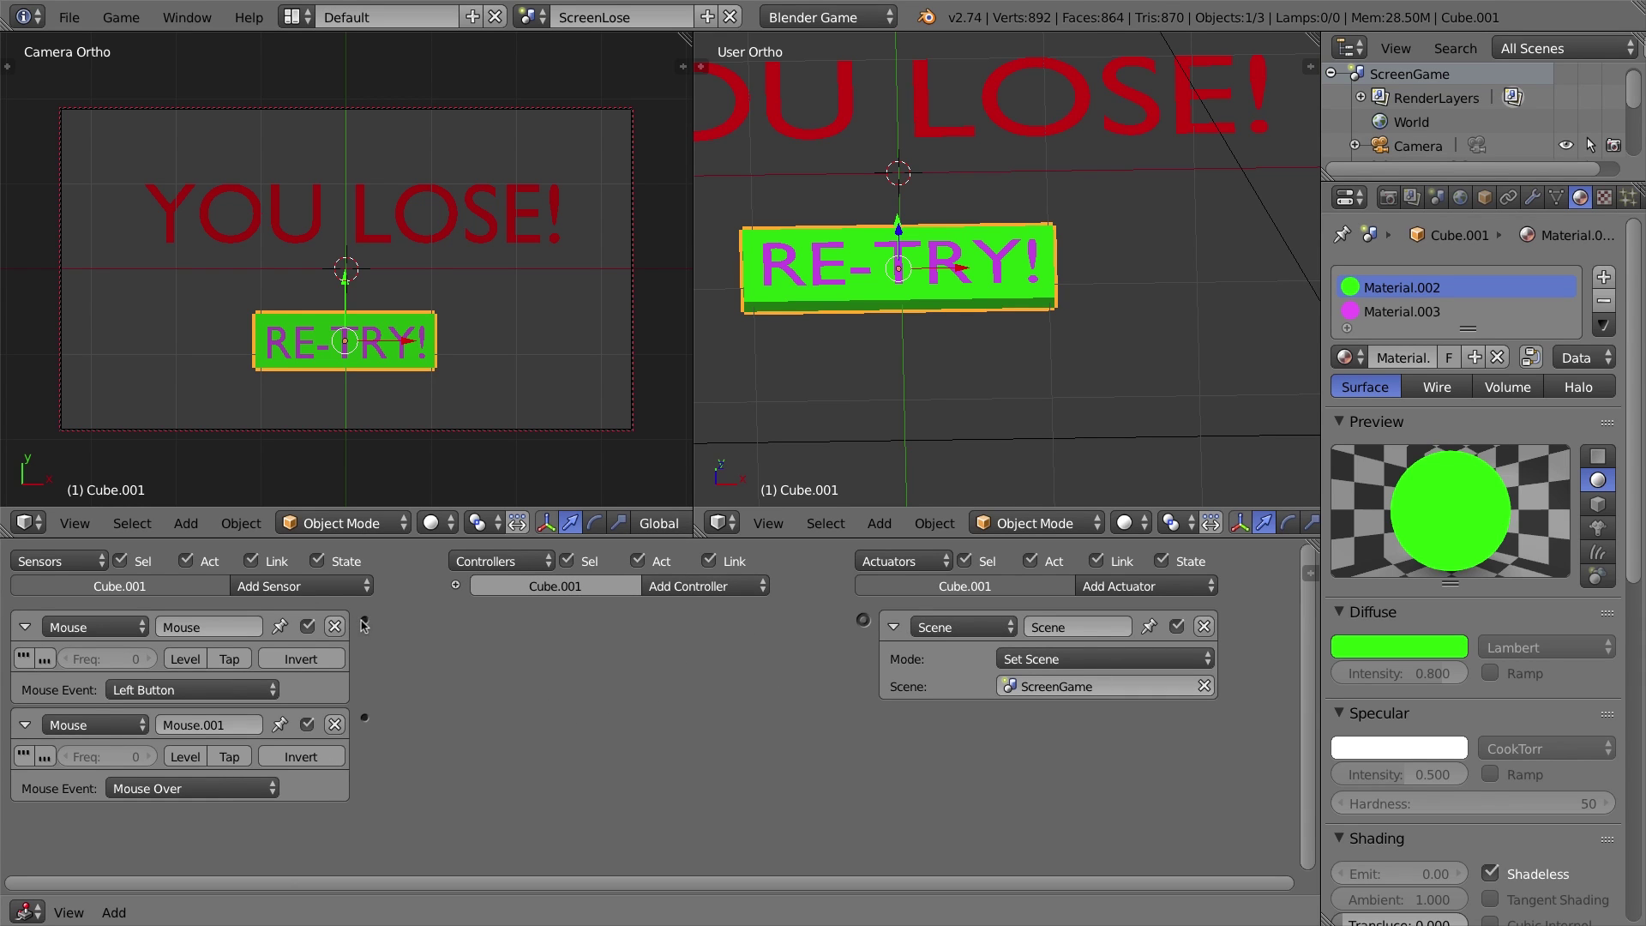
drag(365, 620, 863, 621)
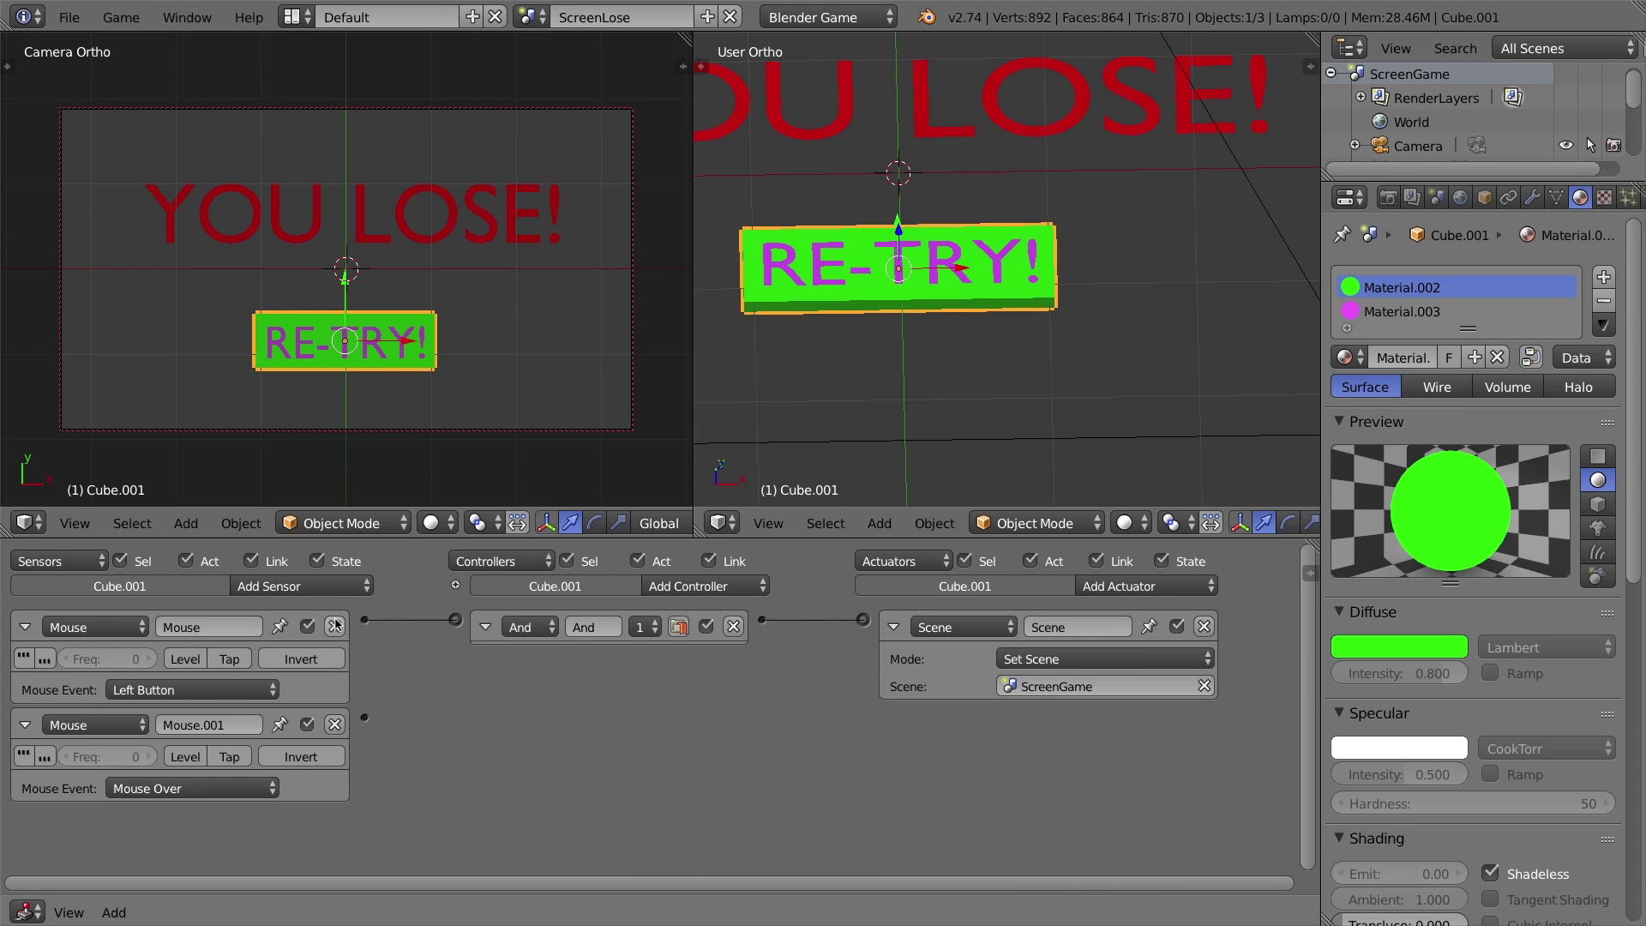
Step: Replace the auto-created controller with a new And controller fed by both Mouse sensors and driving the Scene actuator
click(734, 627)
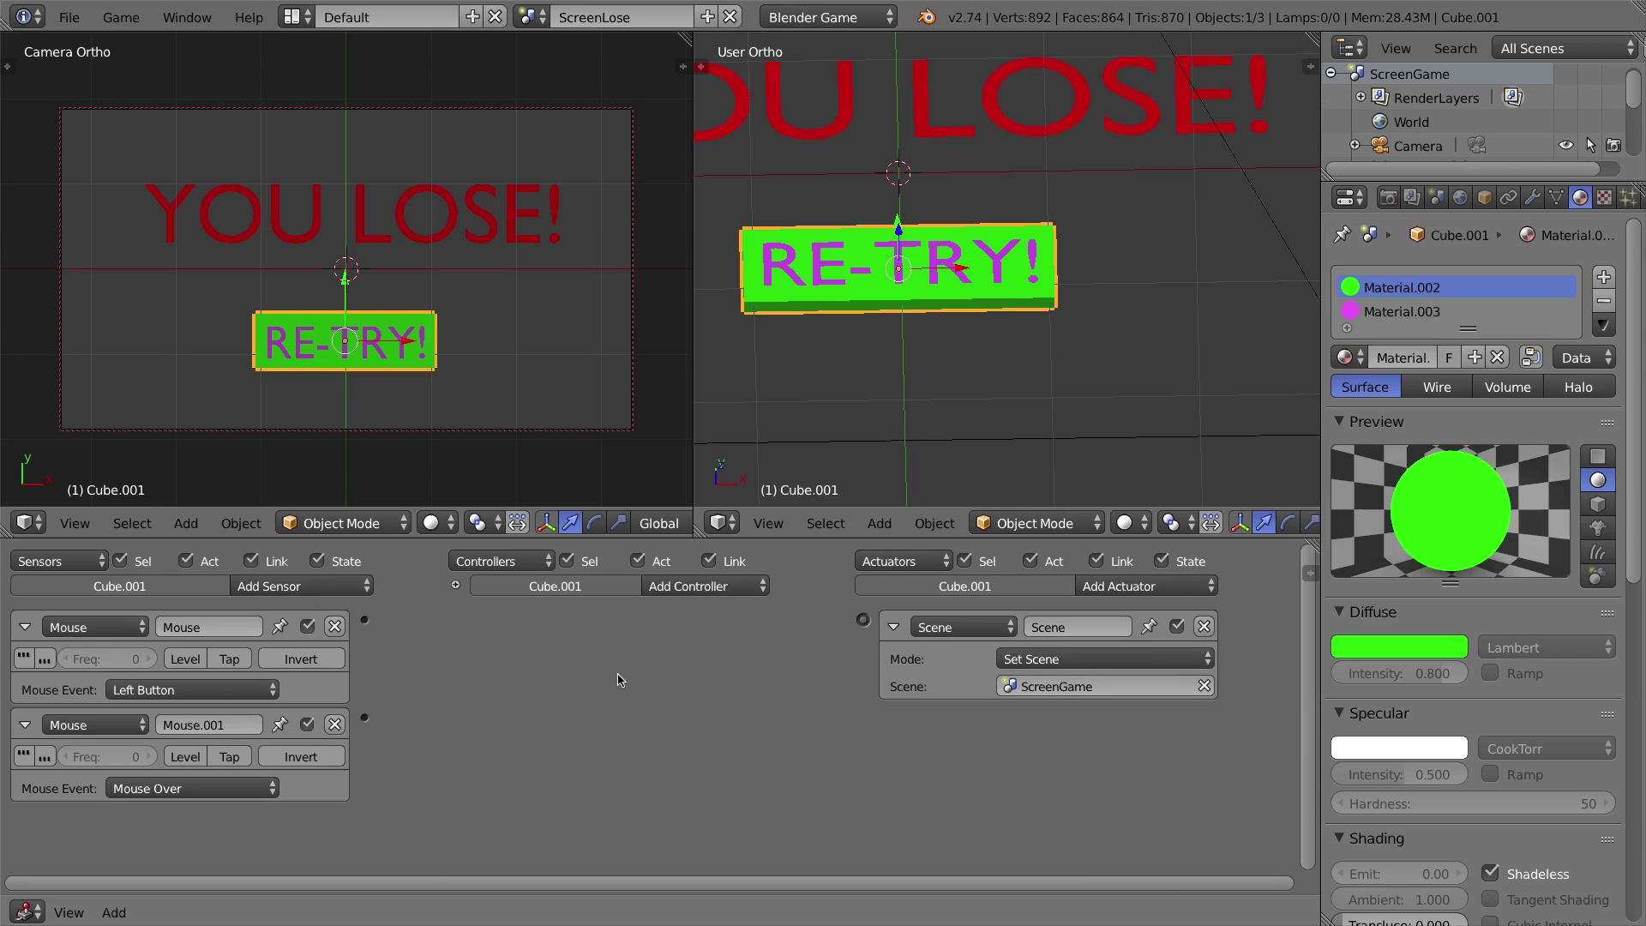
click(722, 588)
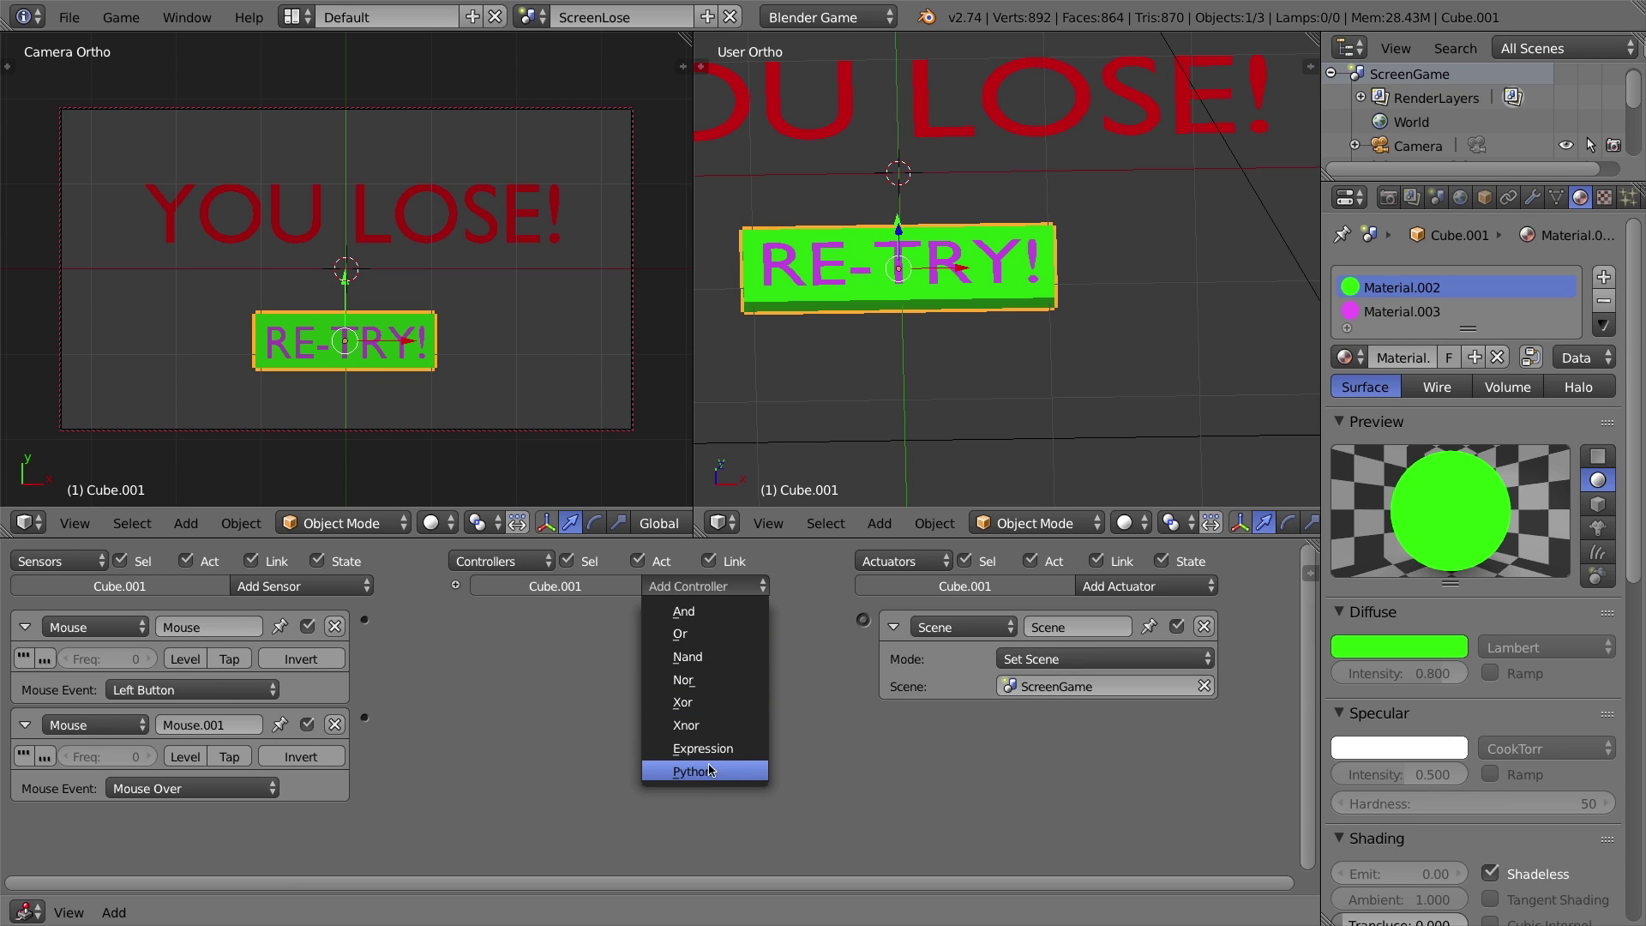
drag(364, 619, 866, 621)
click(704, 588)
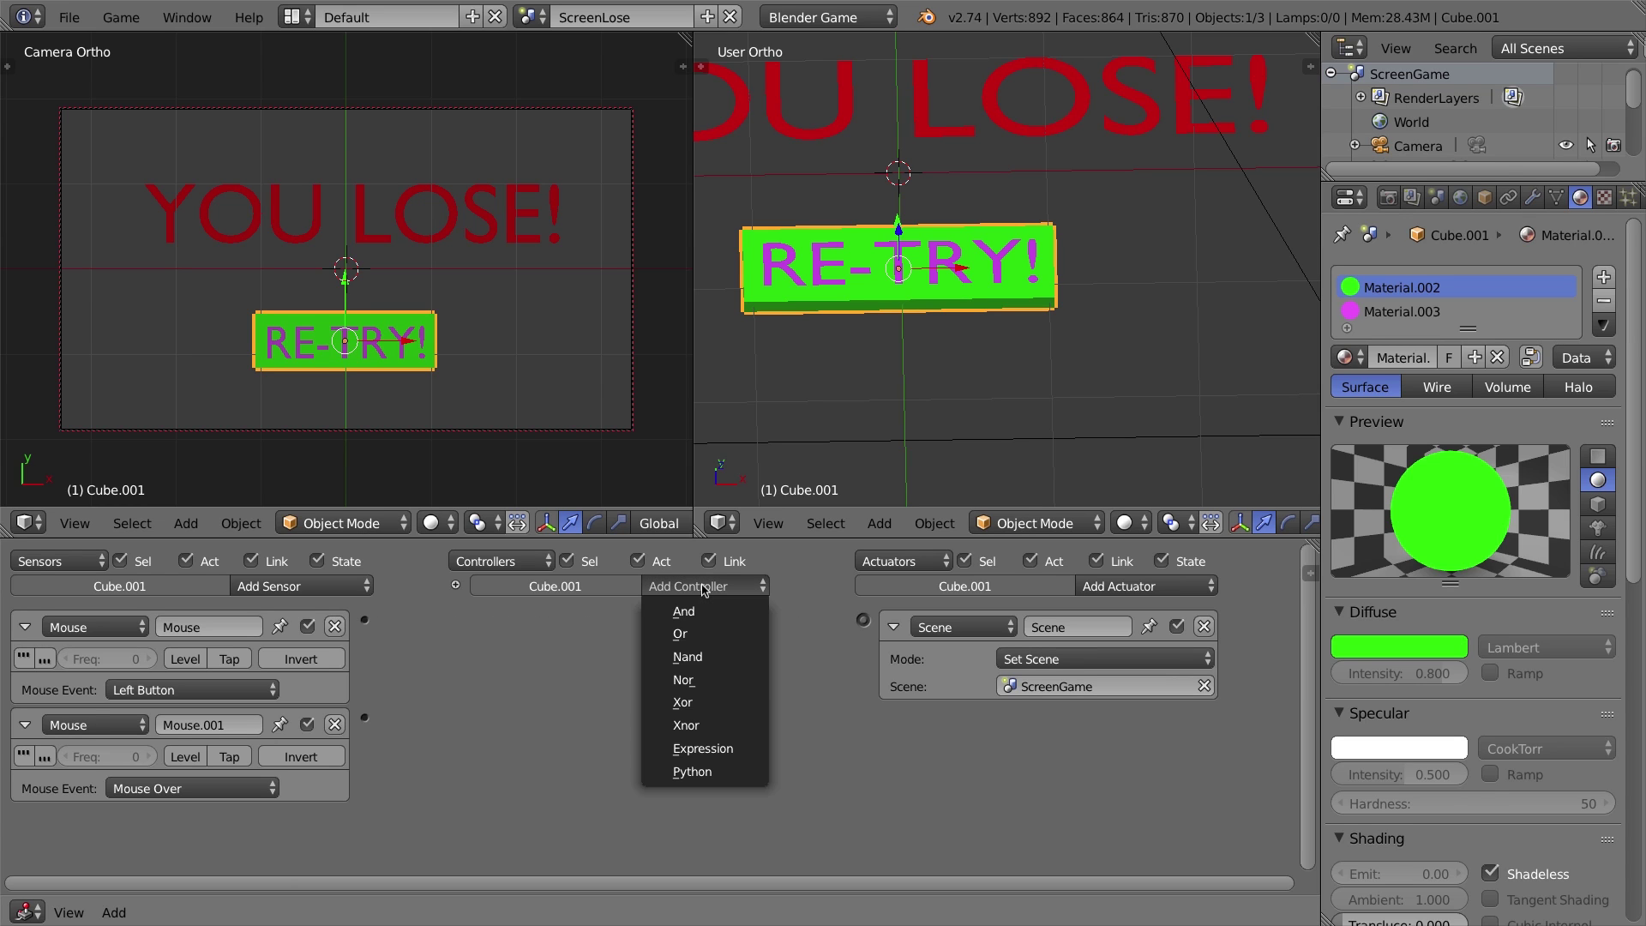
click(695, 612)
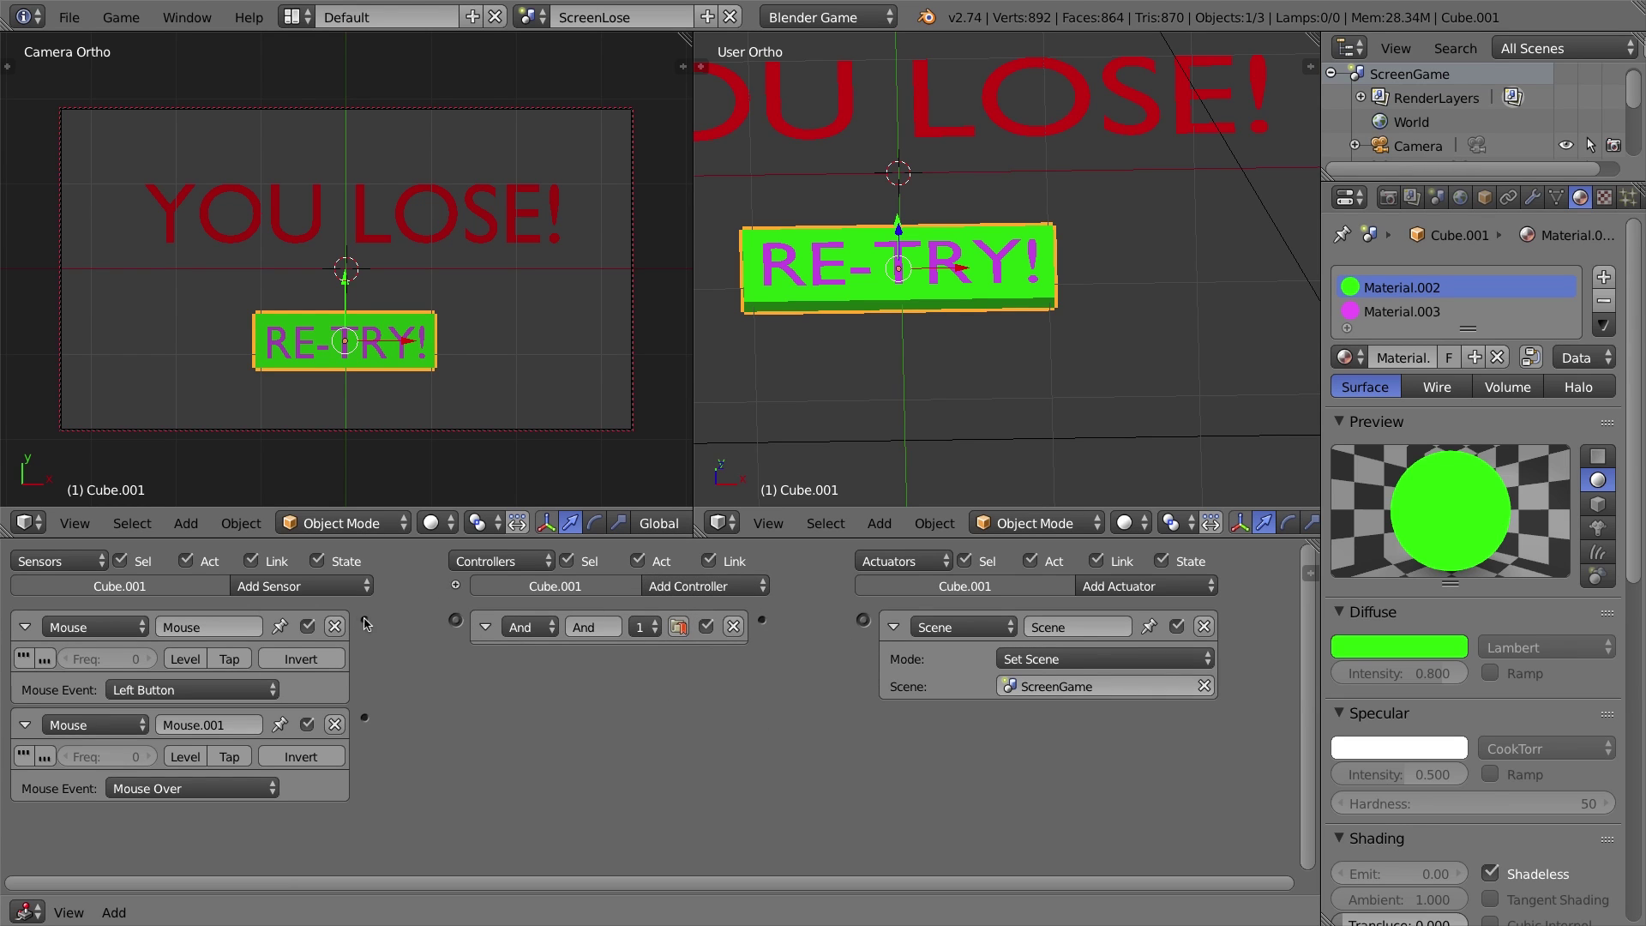
drag(366, 623, 455, 620)
drag(761, 619, 864, 620)
drag(368, 719, 455, 619)
Step: Switch the controller logic to Or, then set it back to And
click(528, 627)
click(522, 581)
click(503, 635)
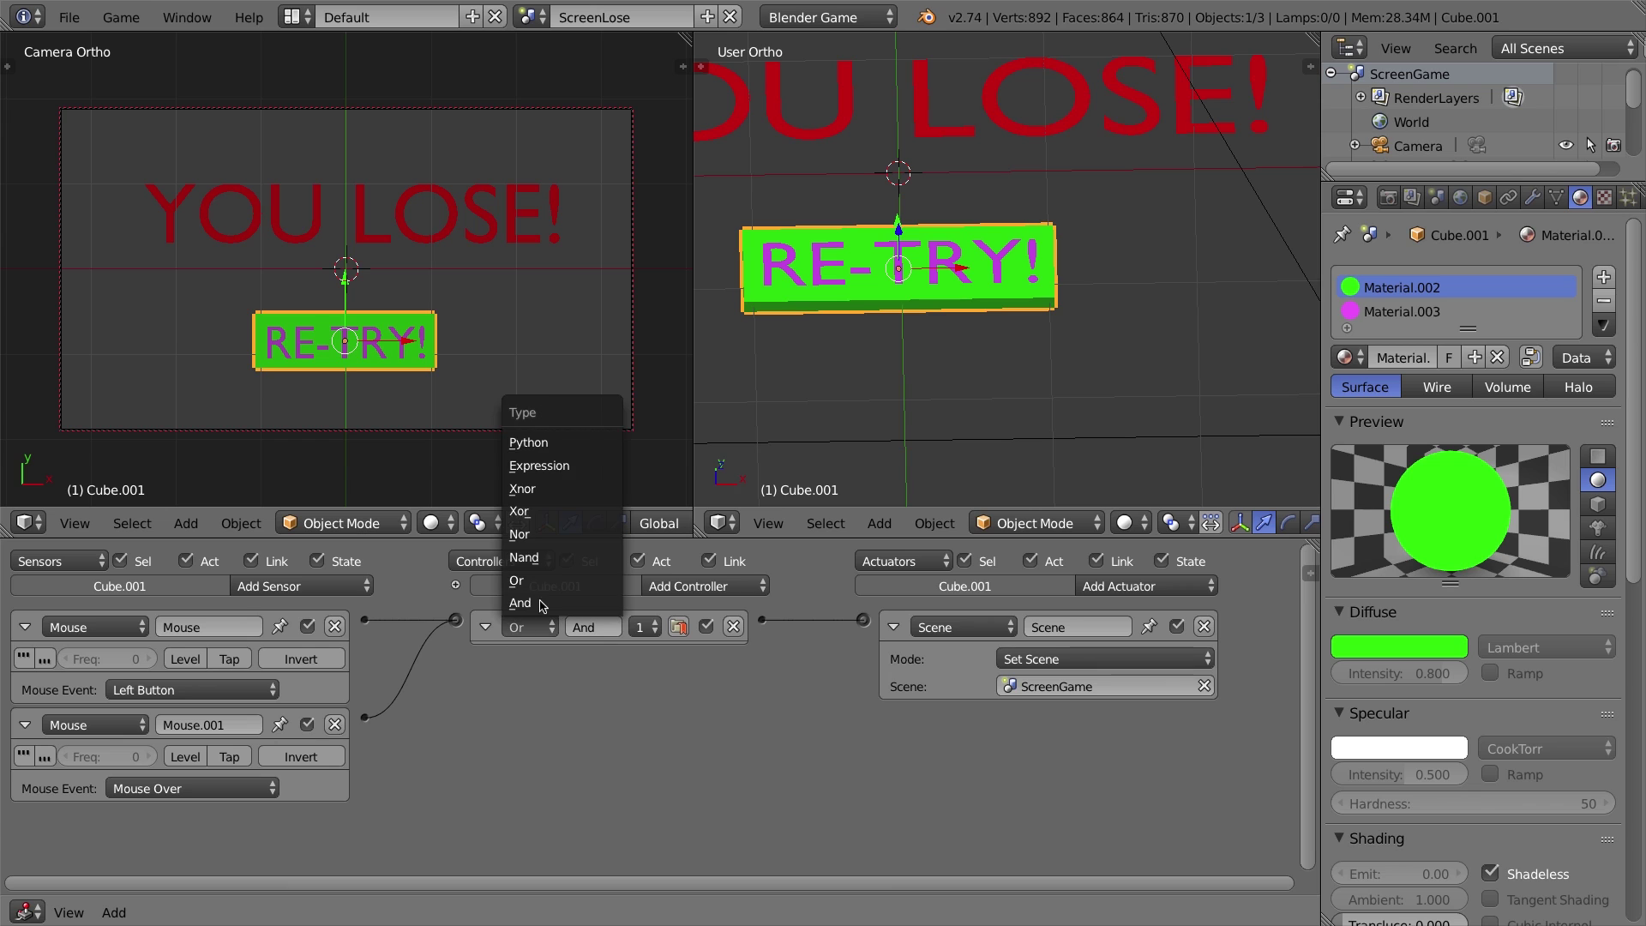
click(541, 612)
click(535, 625)
click(535, 603)
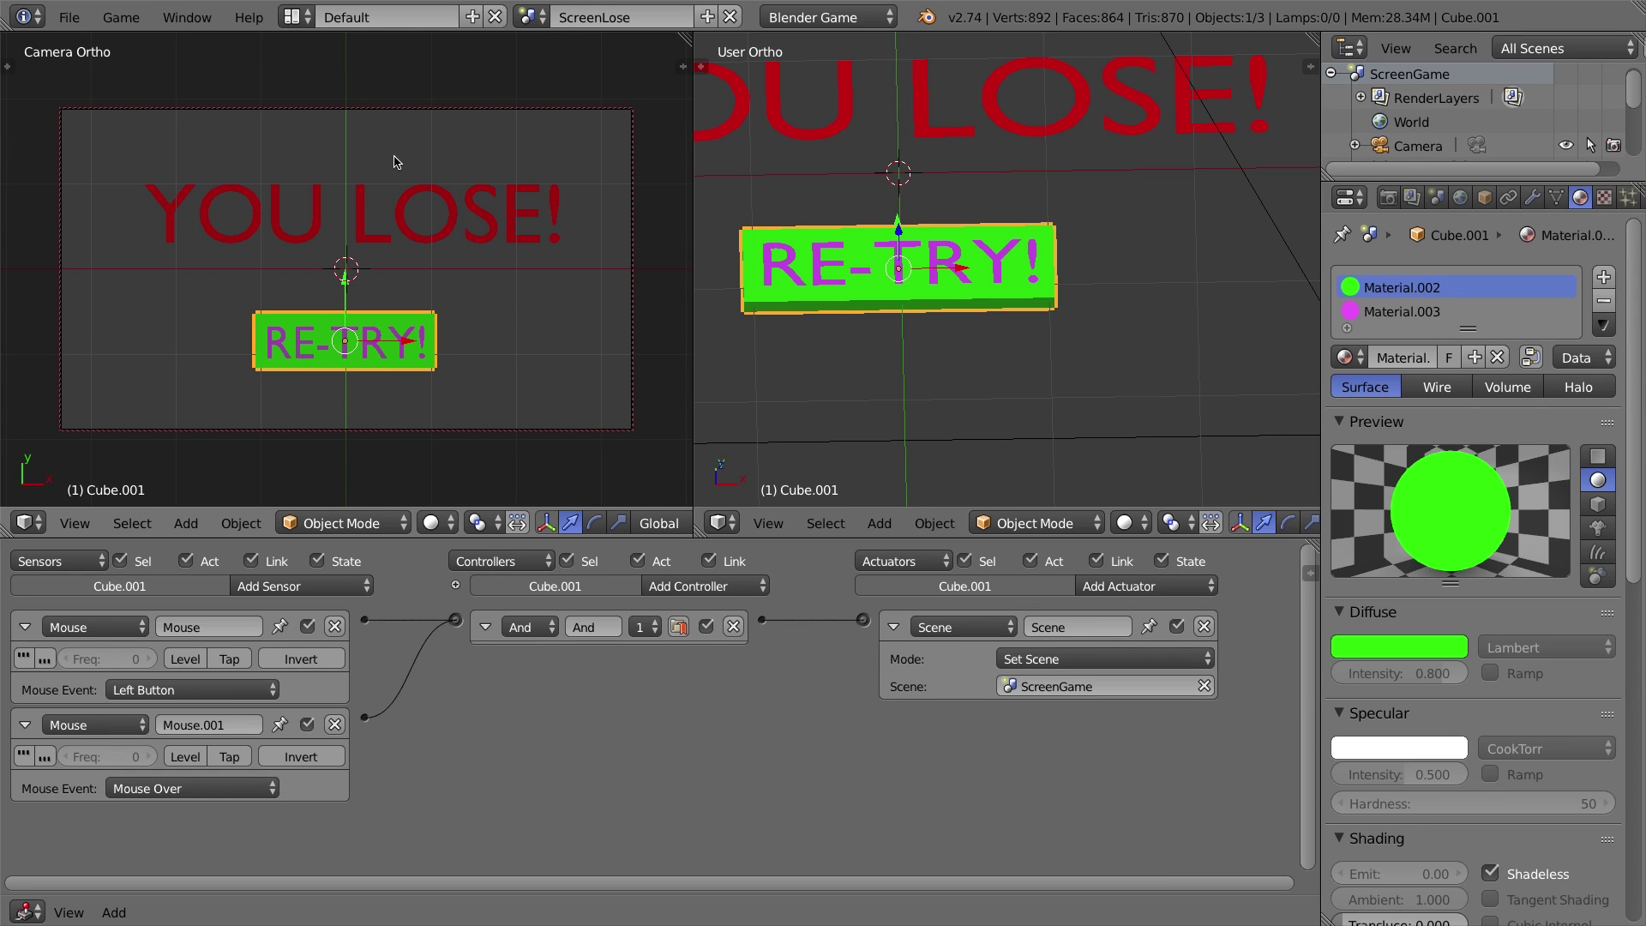
click(531, 19)
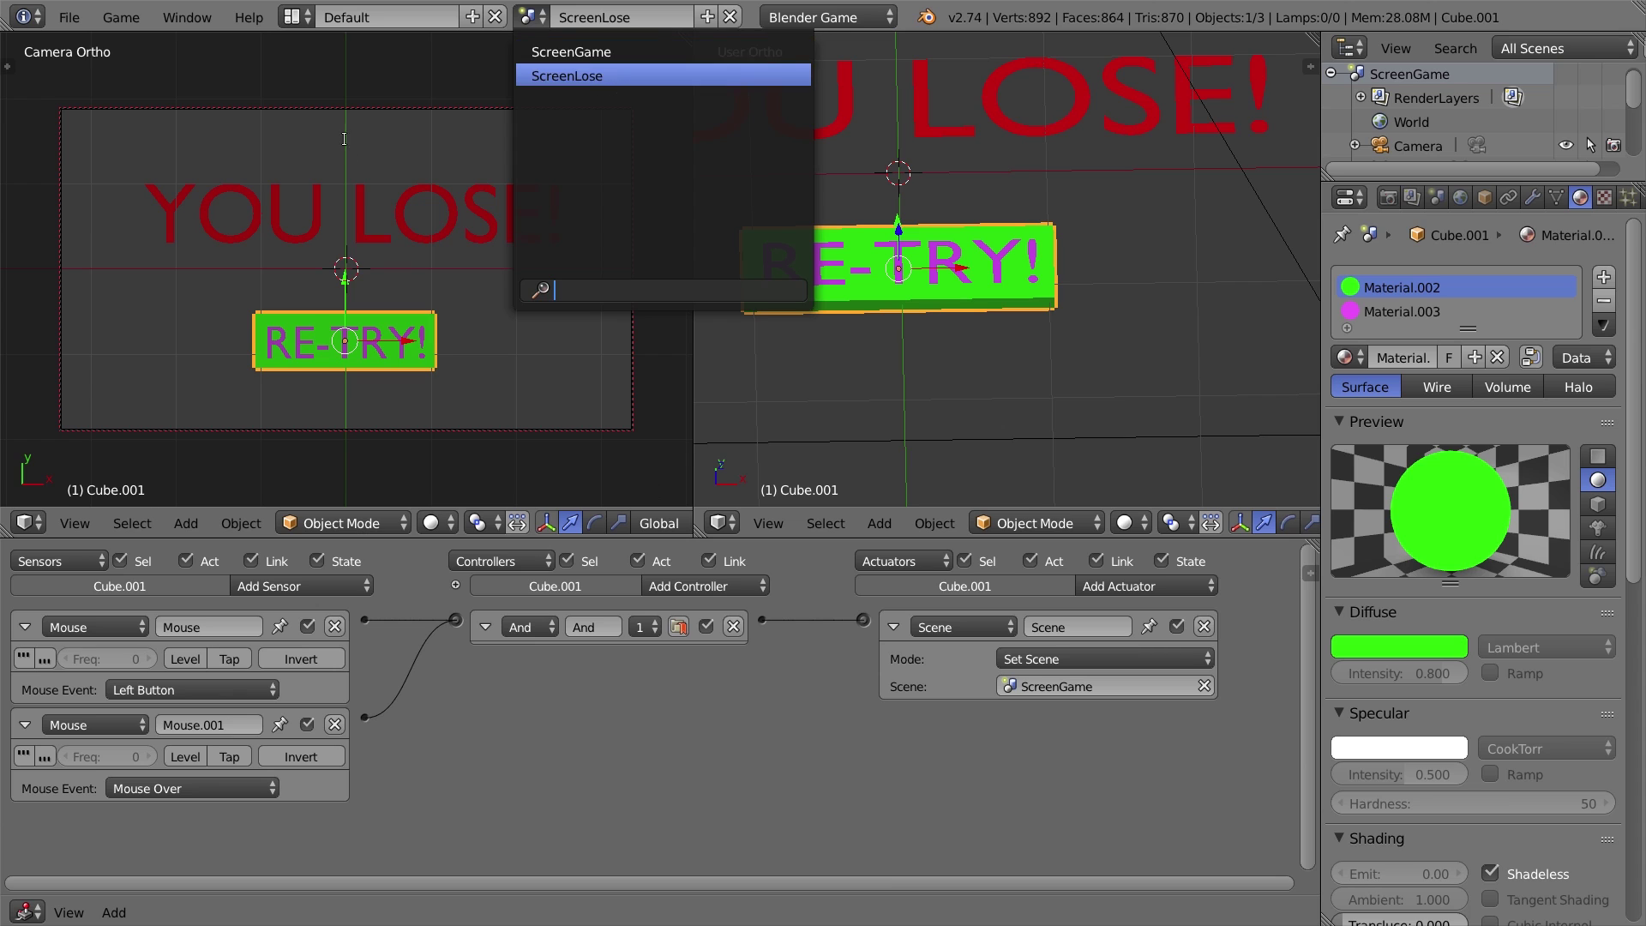
Step: Test-play the ScreenLose scene twice, stopping each run with Esc
click(397, 268)
key(p)
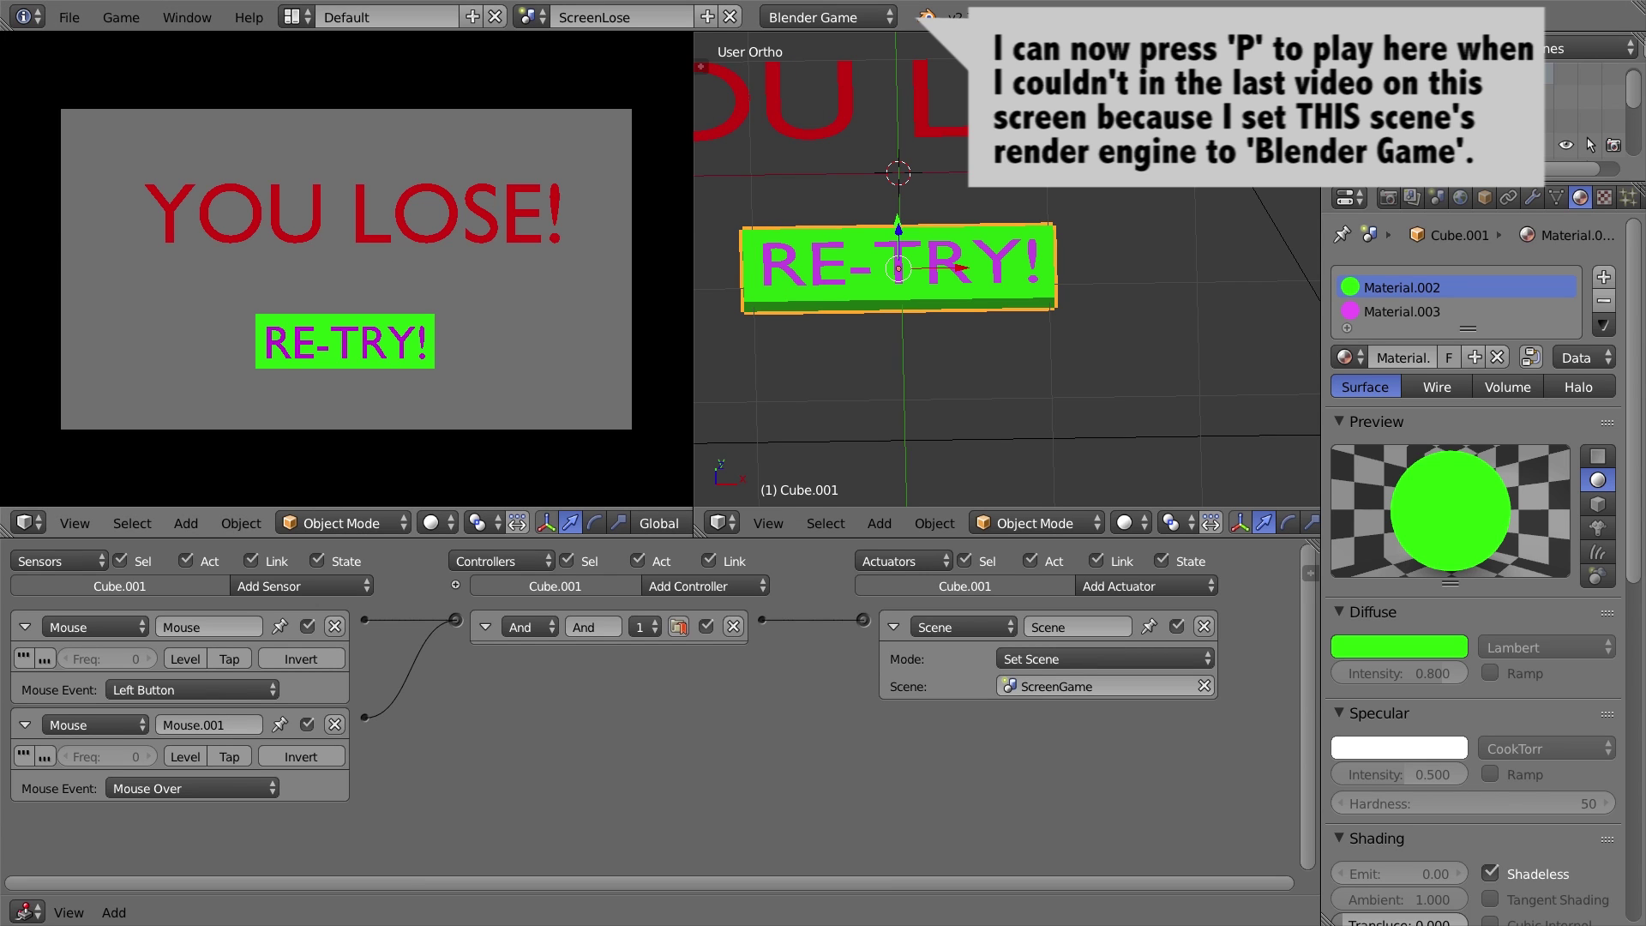
key(Escape)
key(p)
key(Escape)
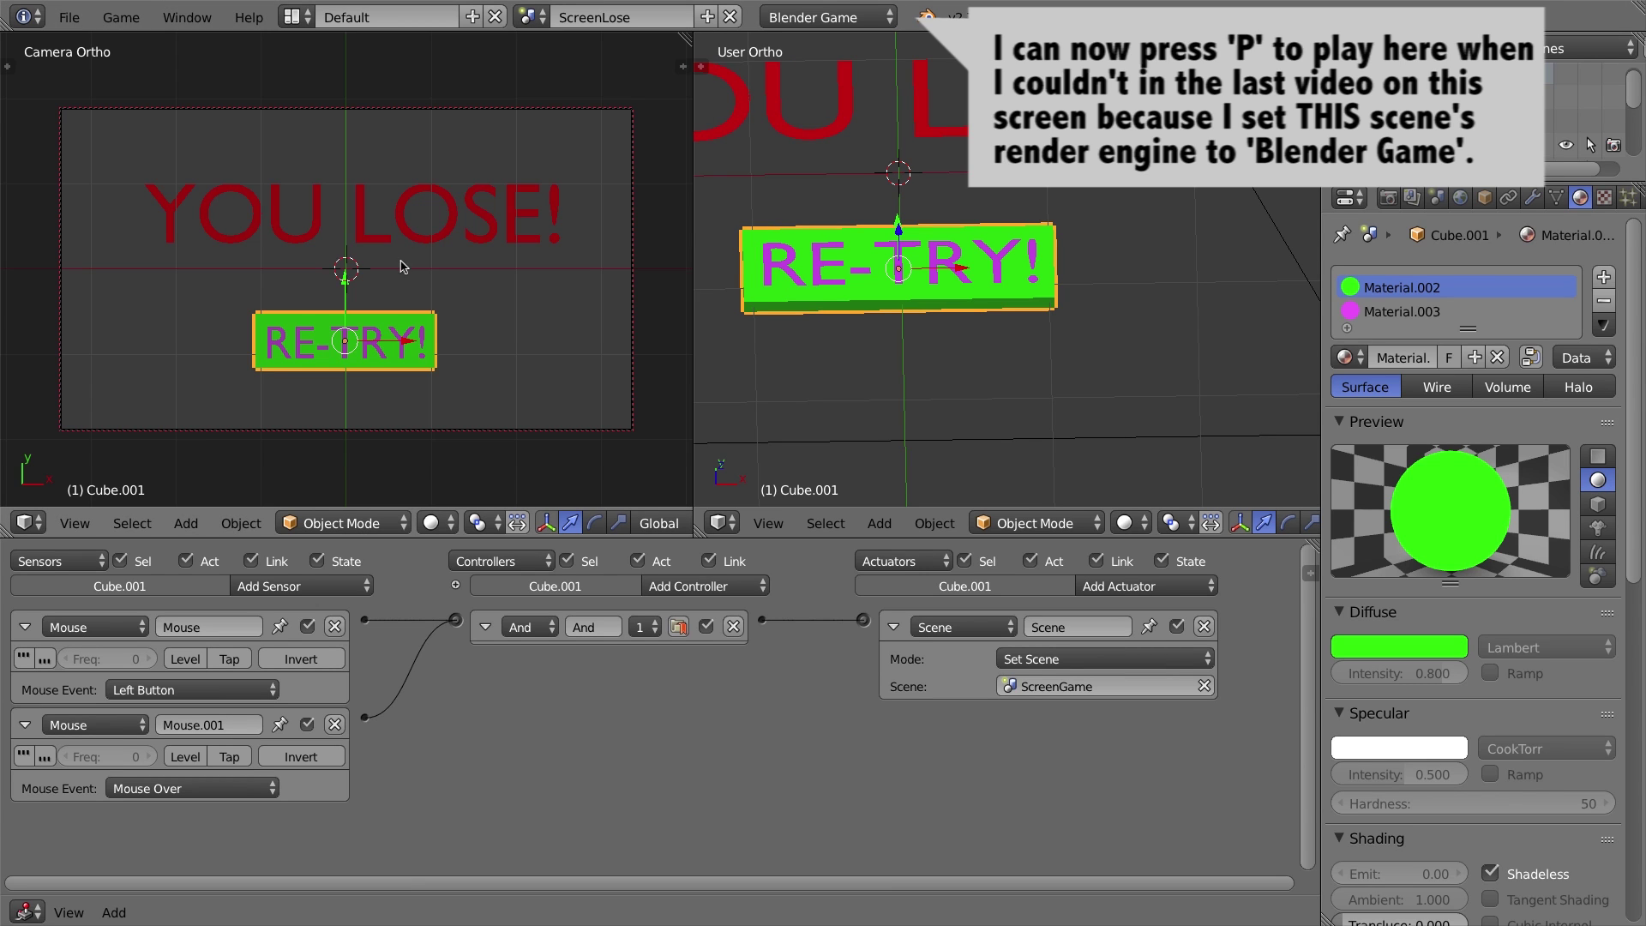
Step: Switch to ScreenGame, save the file, and play until the cube hits the monkey
click(528, 17)
click(565, 52)
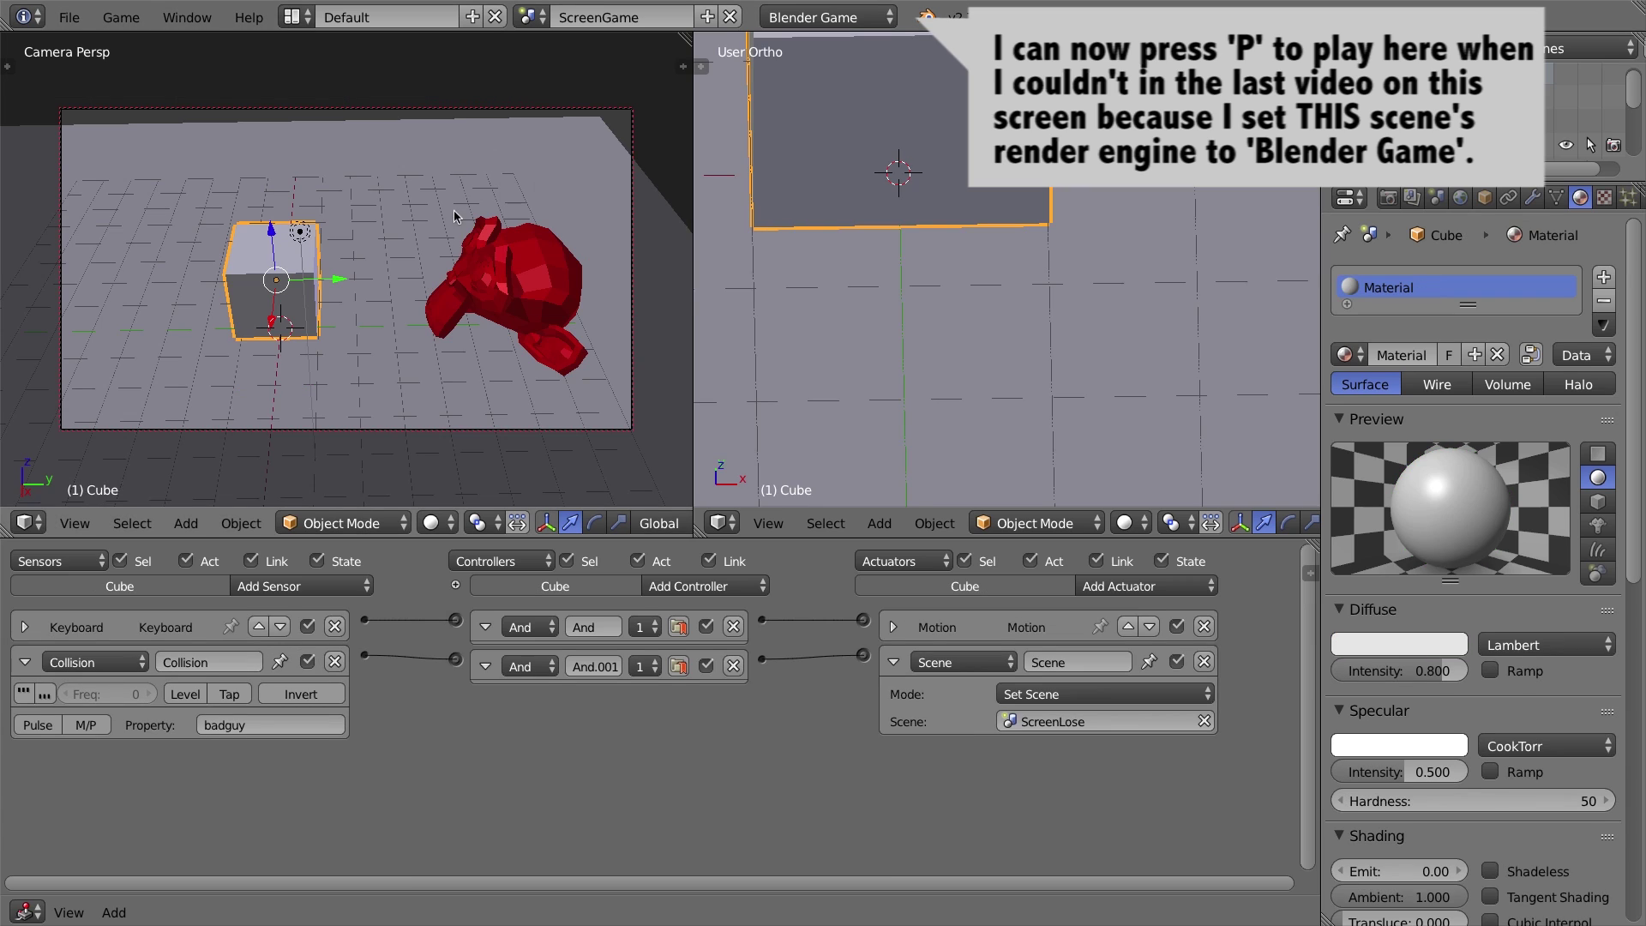
key(ctrl+s)
key(p)
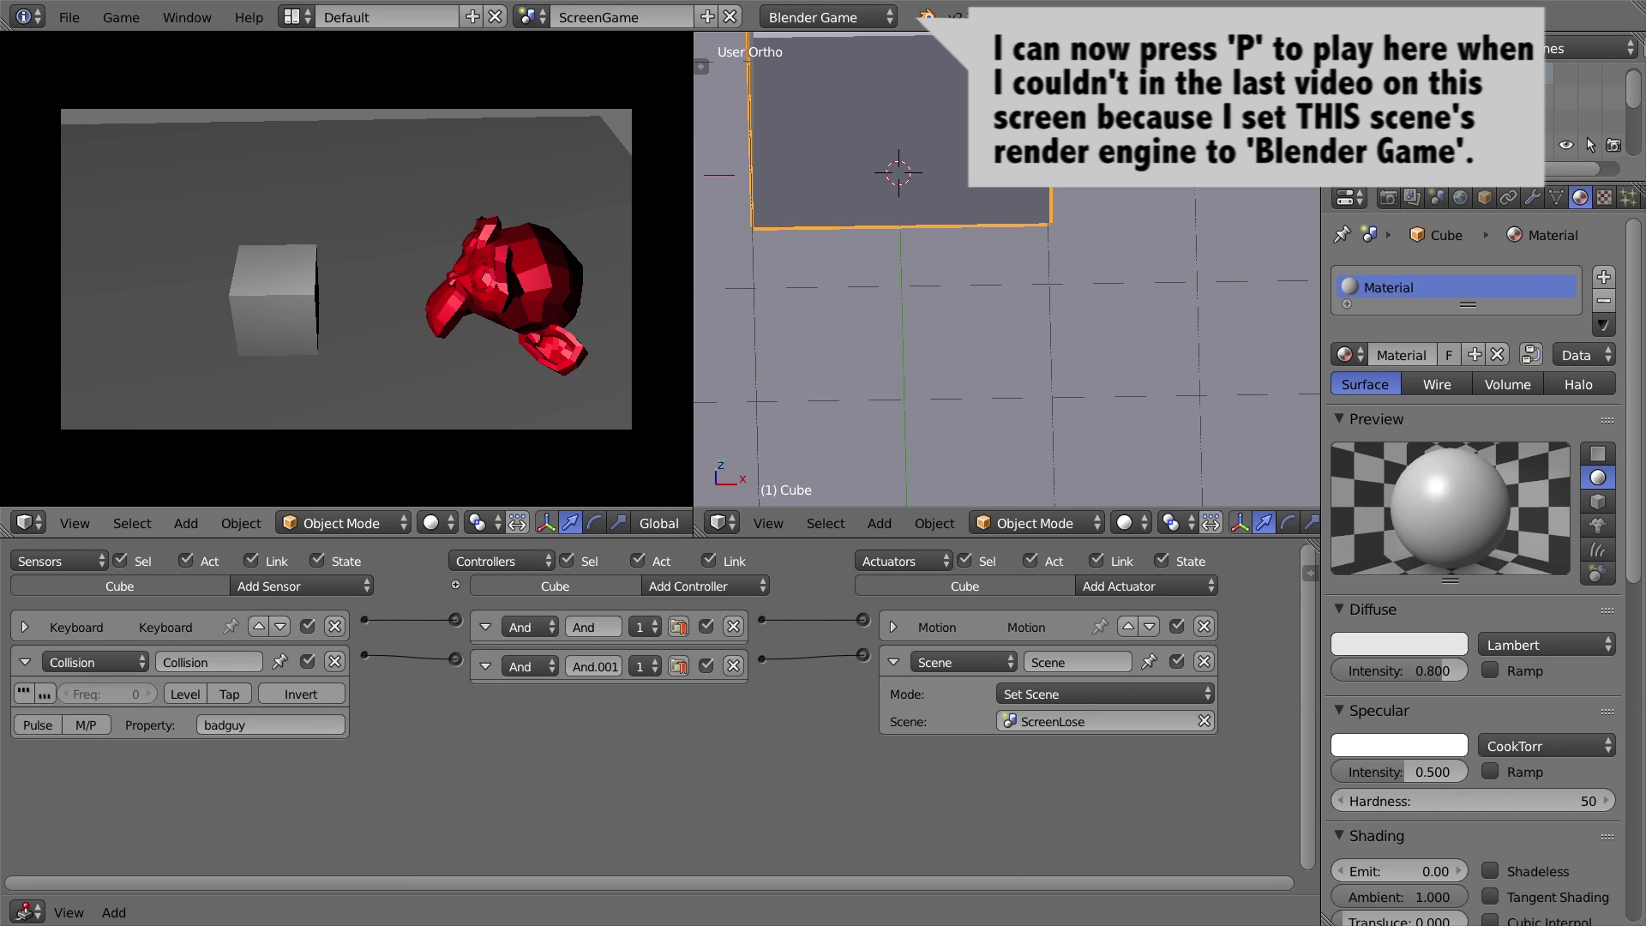
key(Right)
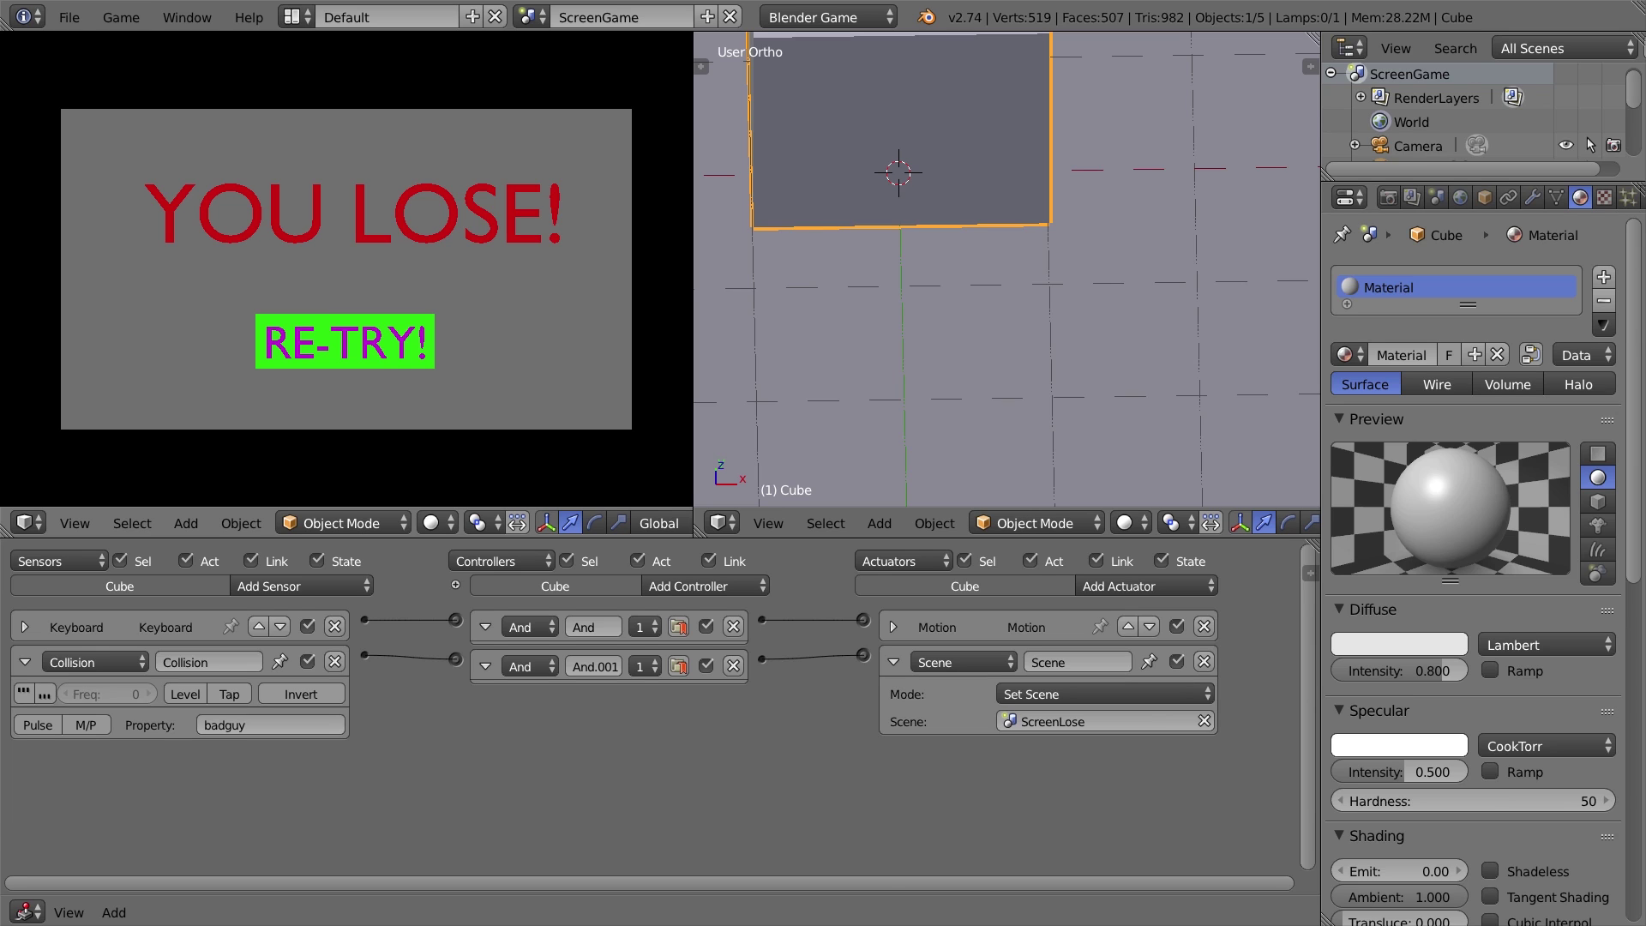
Step: Quit the running game to return to editing the ScreenGame scene
key(Escape)
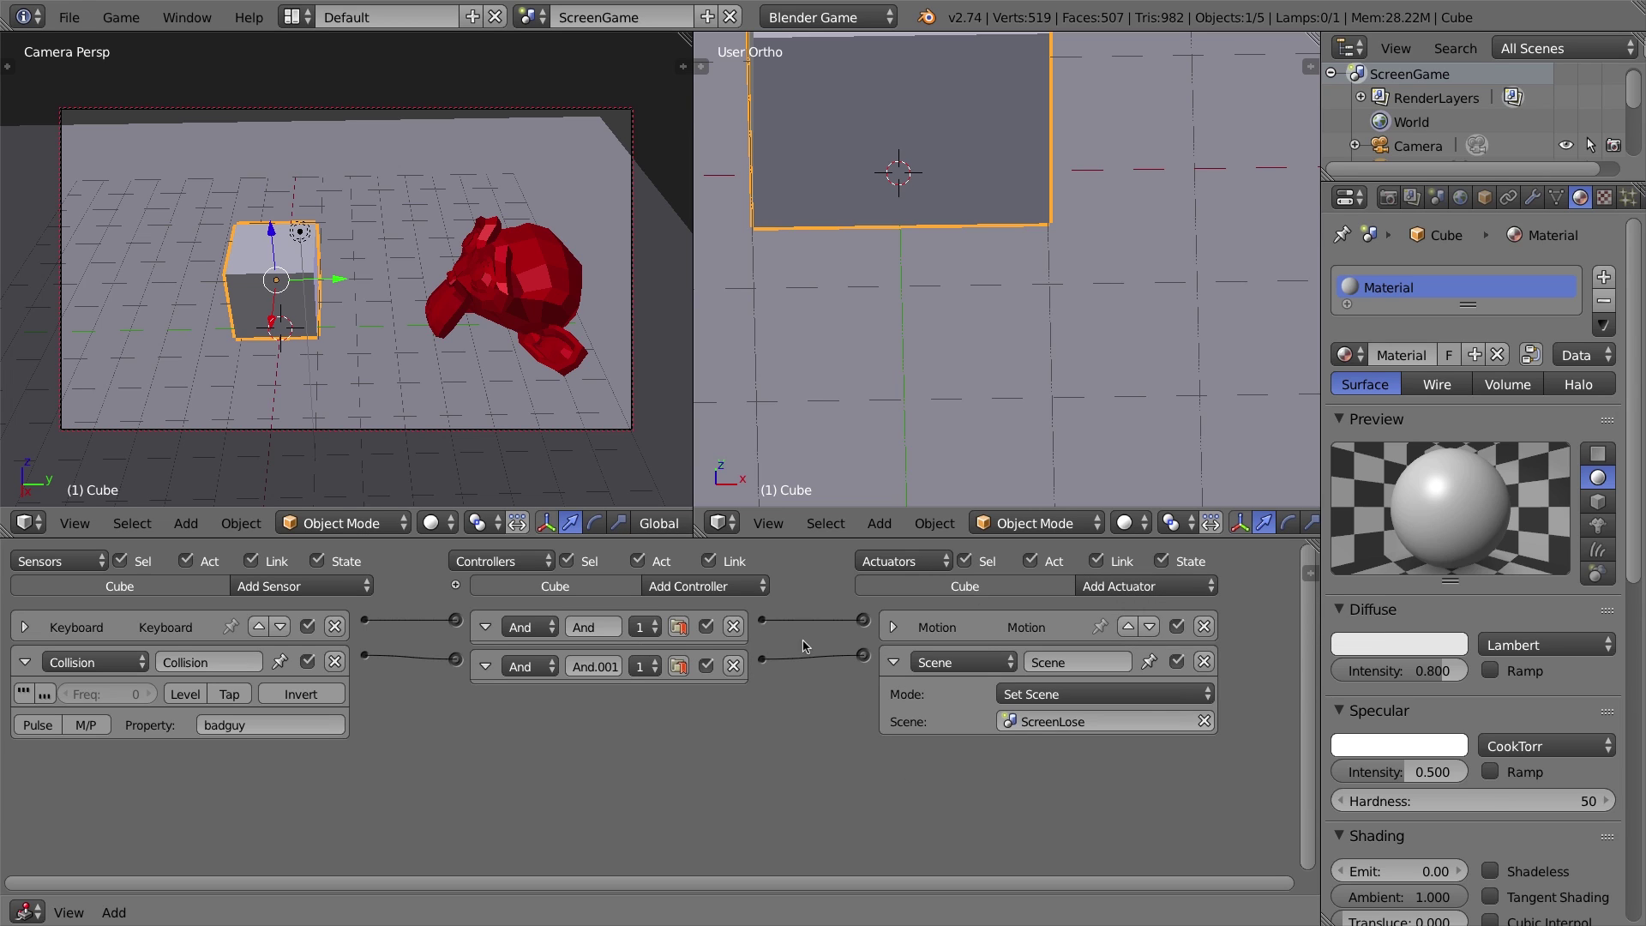
Step: Give the Cube a Mouse actuator wired from the And.001 controller, then start the game
click(1124, 590)
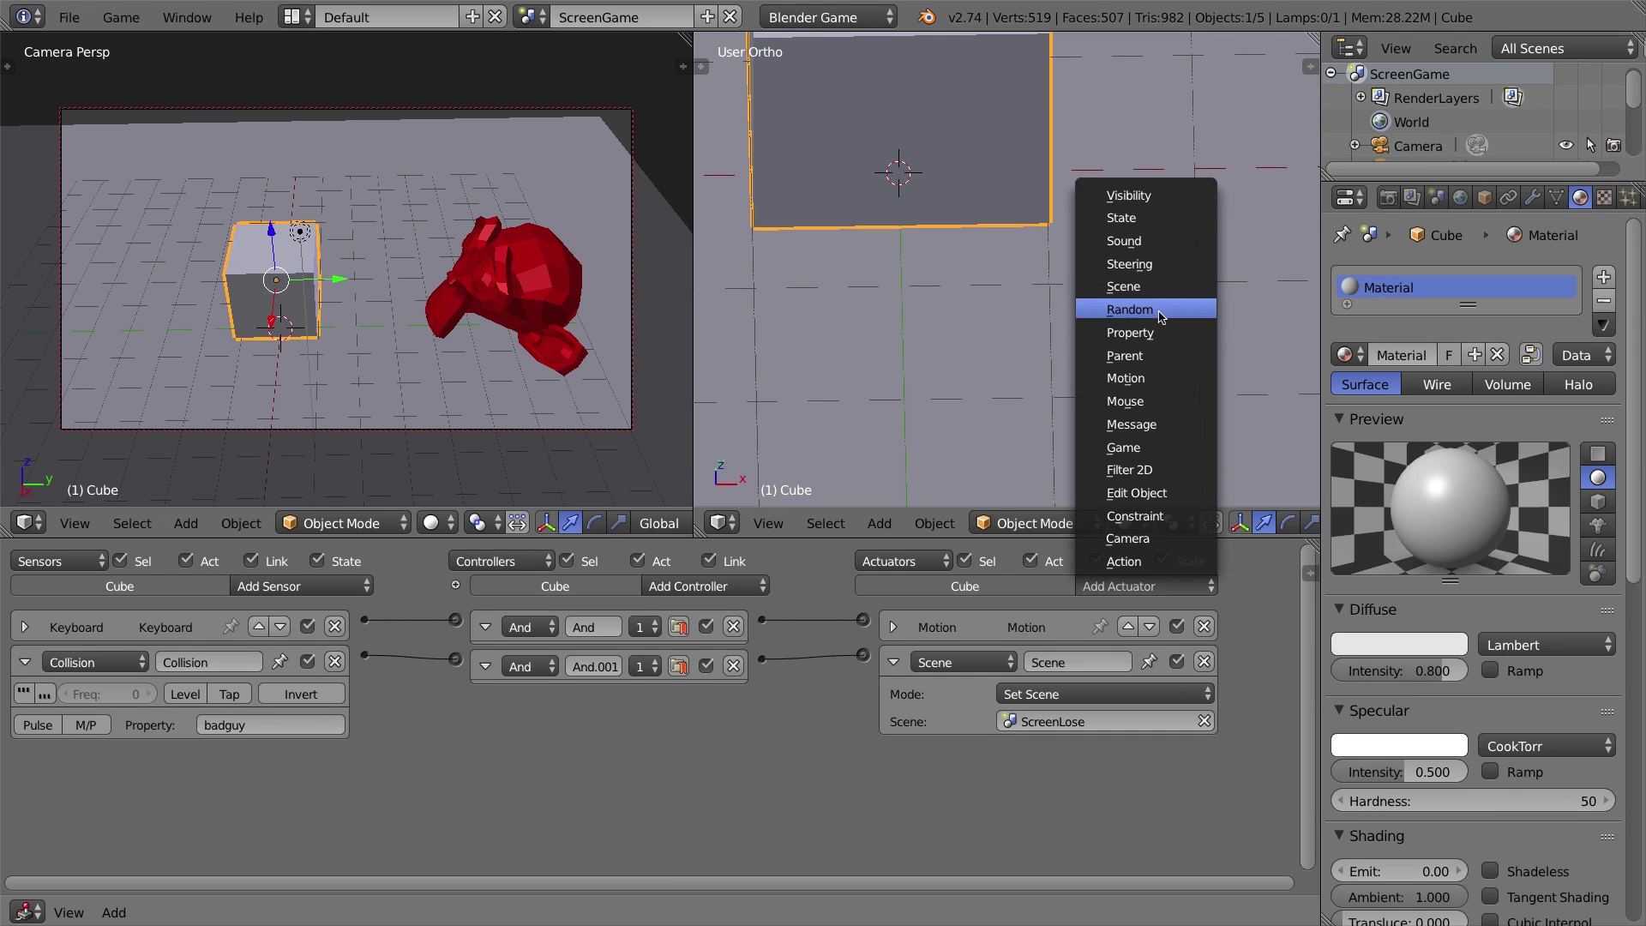
click(1149, 407)
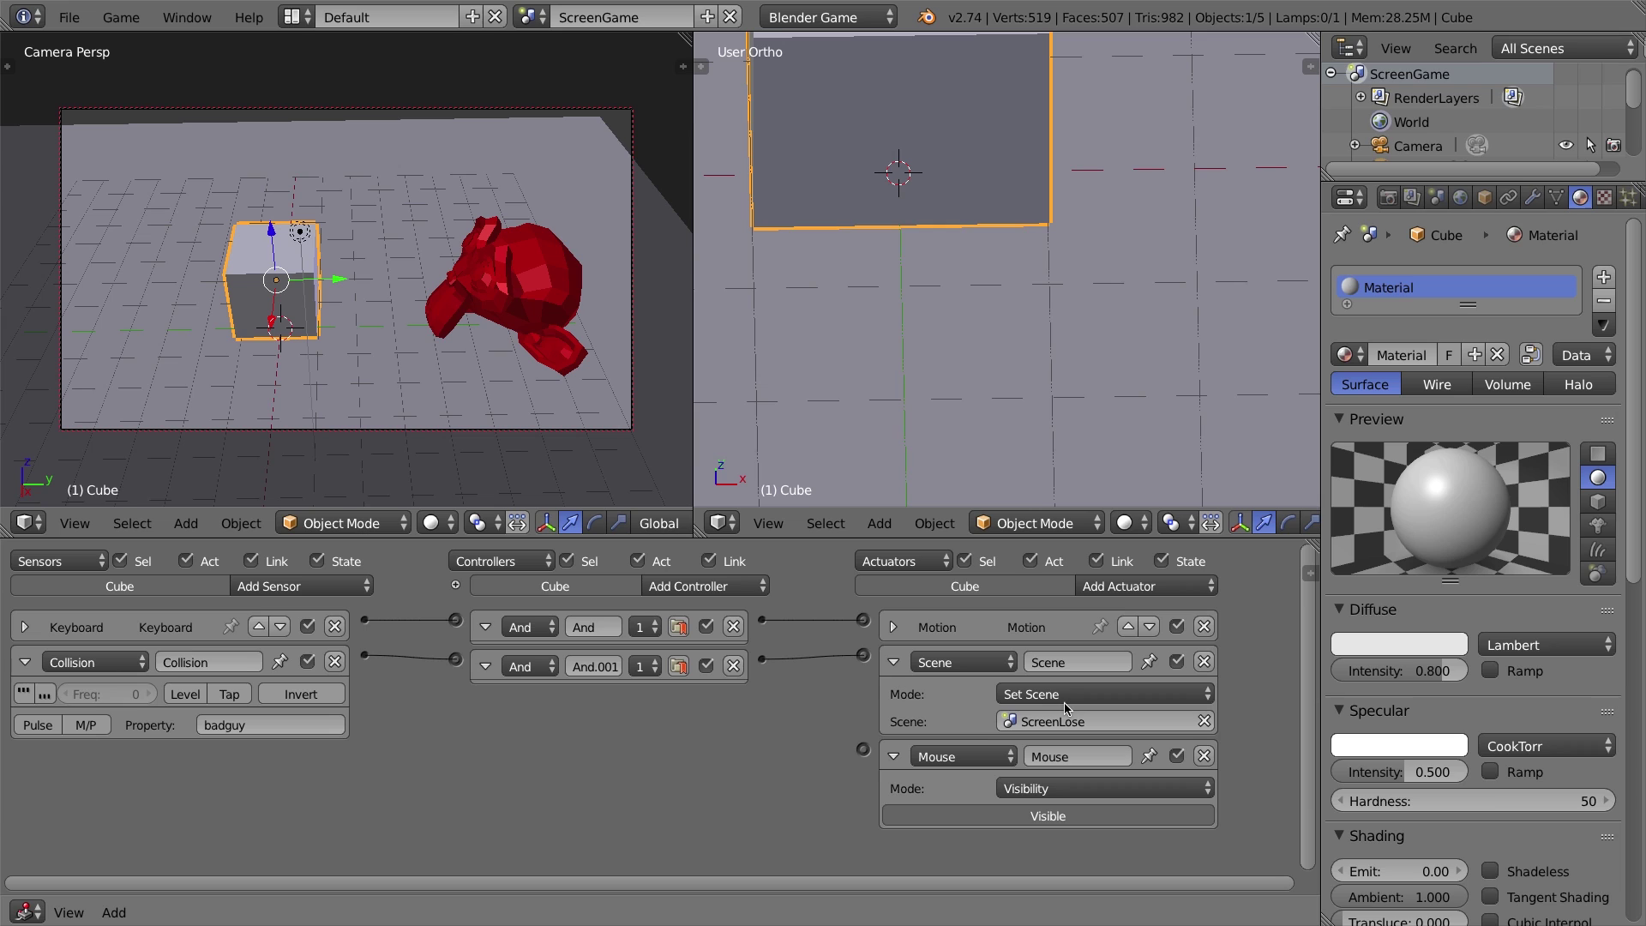
drag(765, 666, 861, 753)
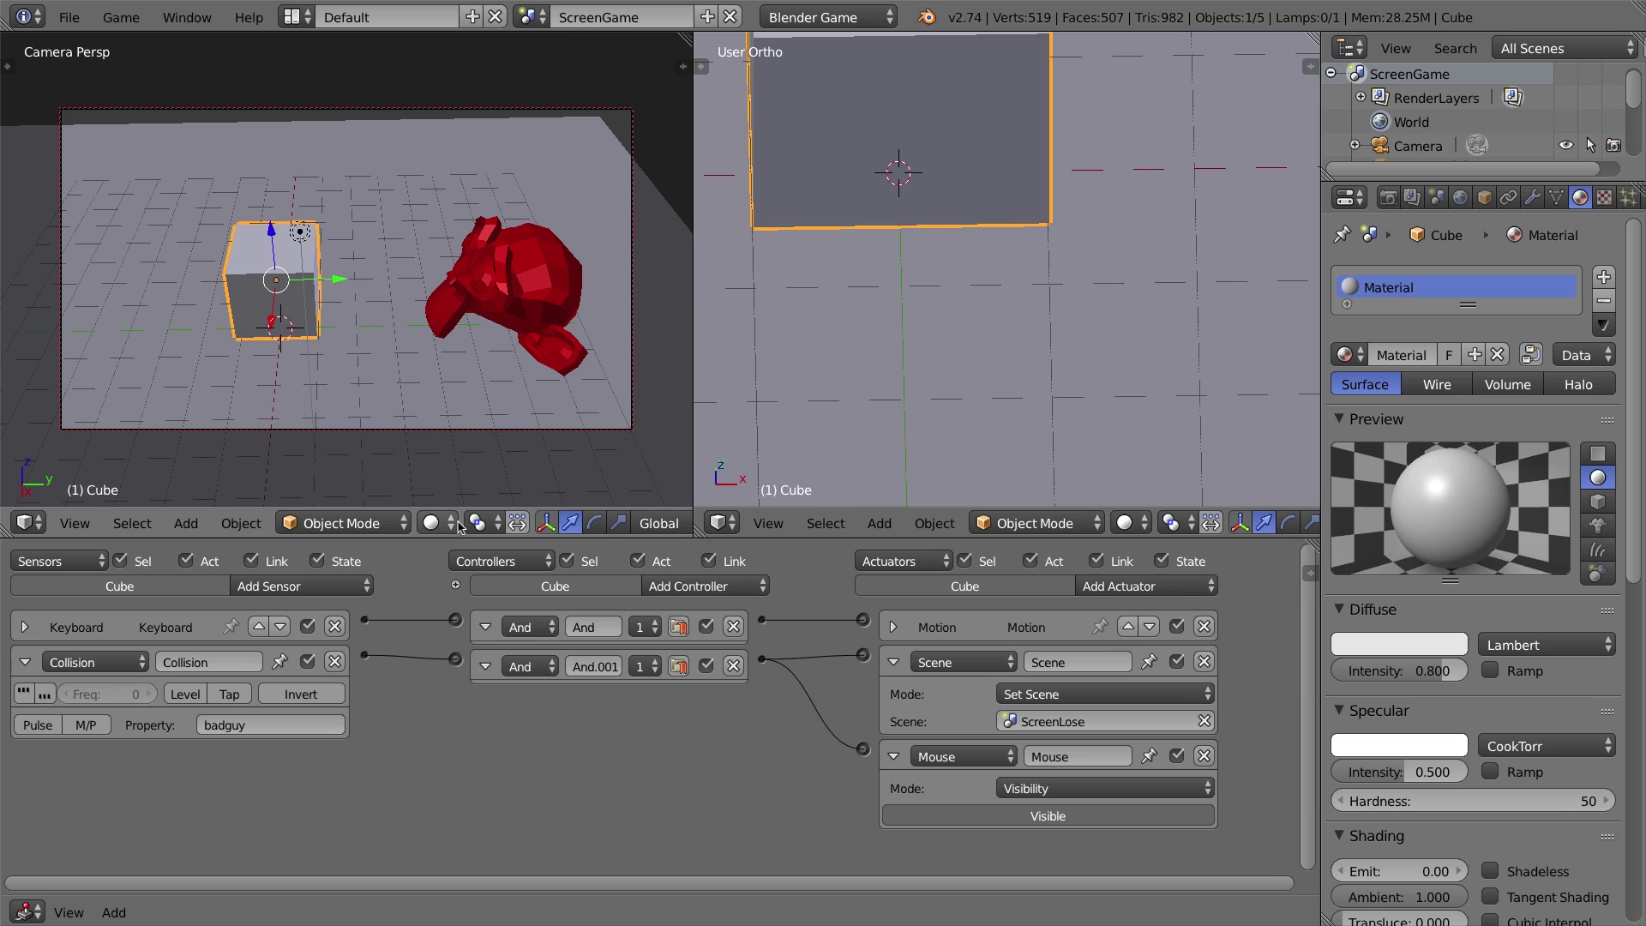
key(p)
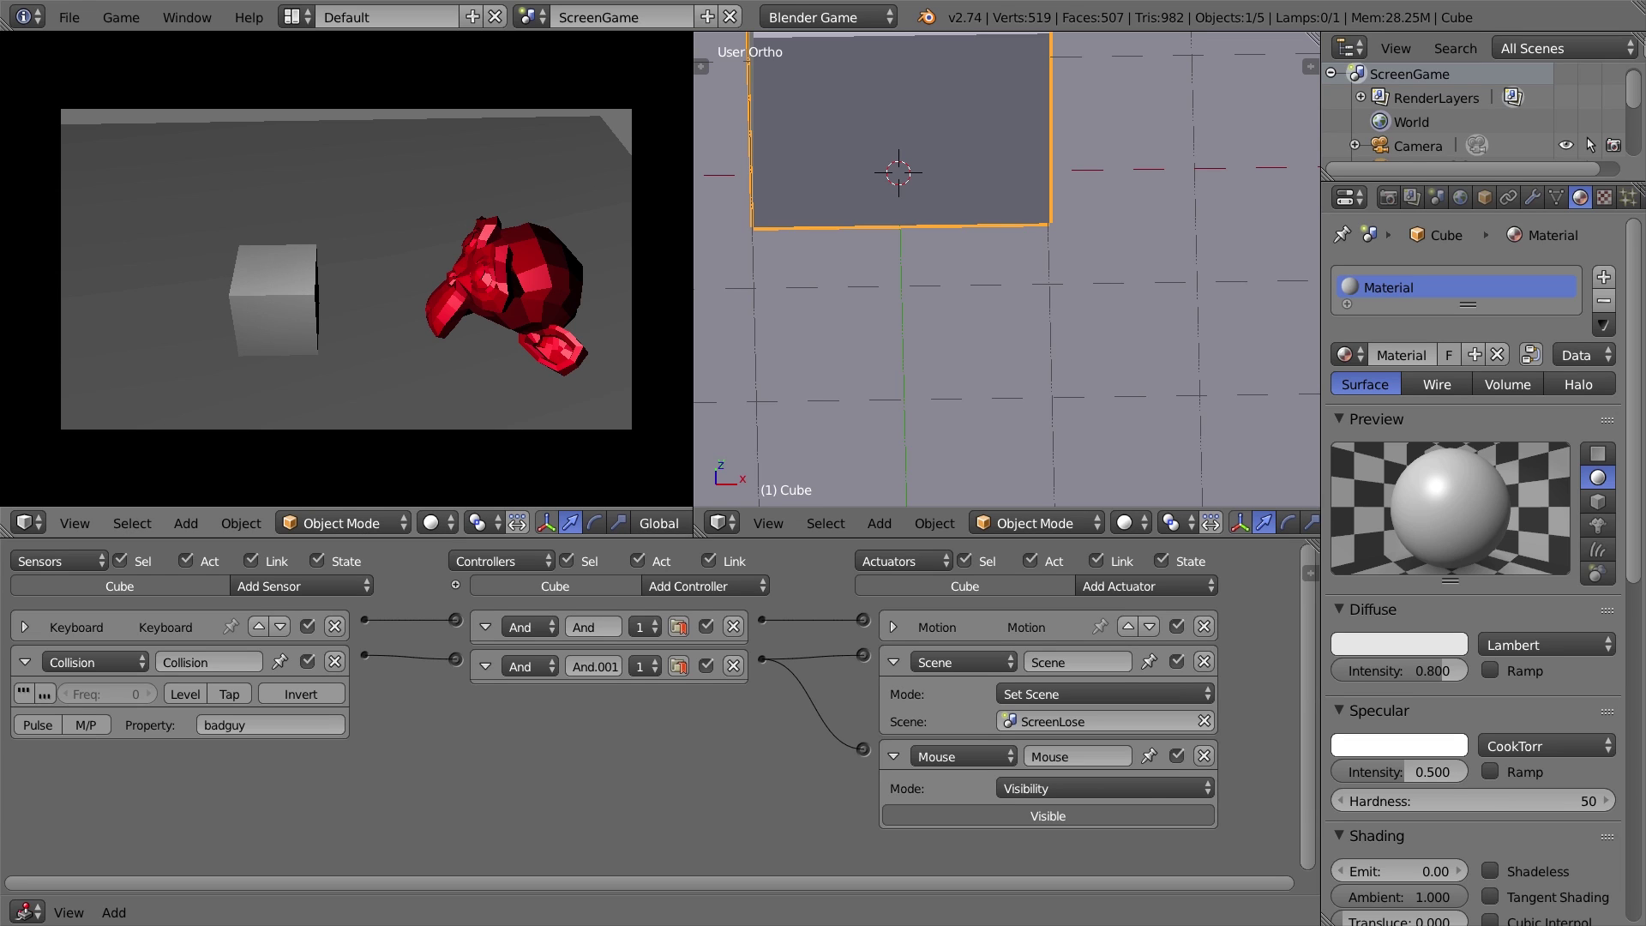
Step: Drive the cube into the monkey, hit RE-TRY! on the lose screen, then stop the game
key(Right)
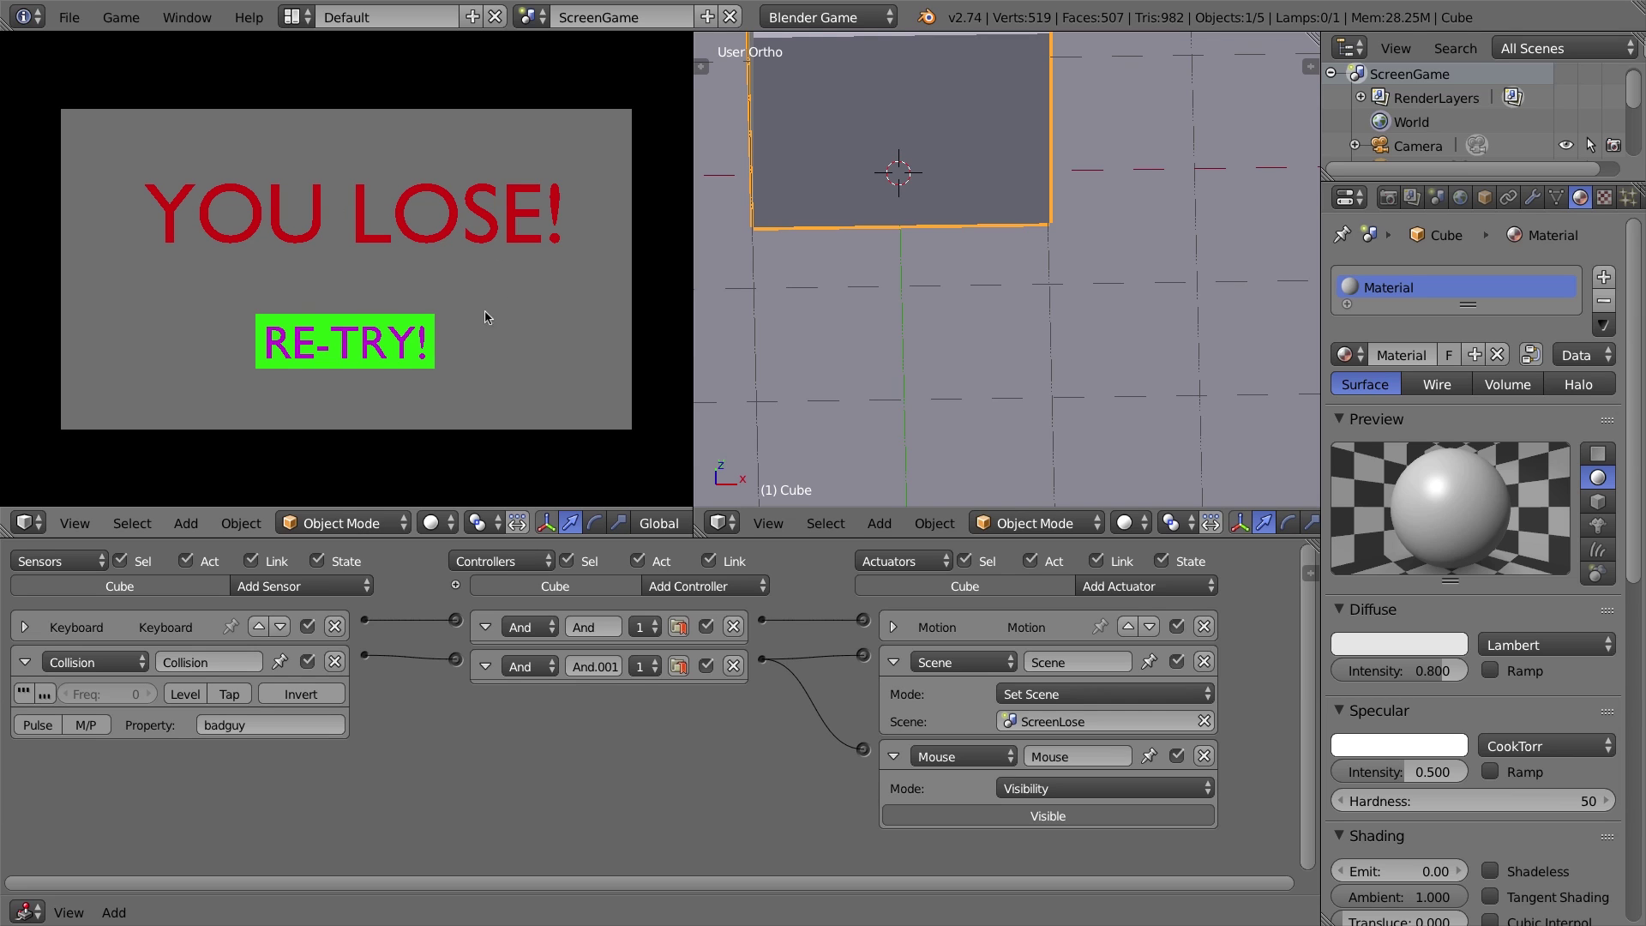
click(338, 344)
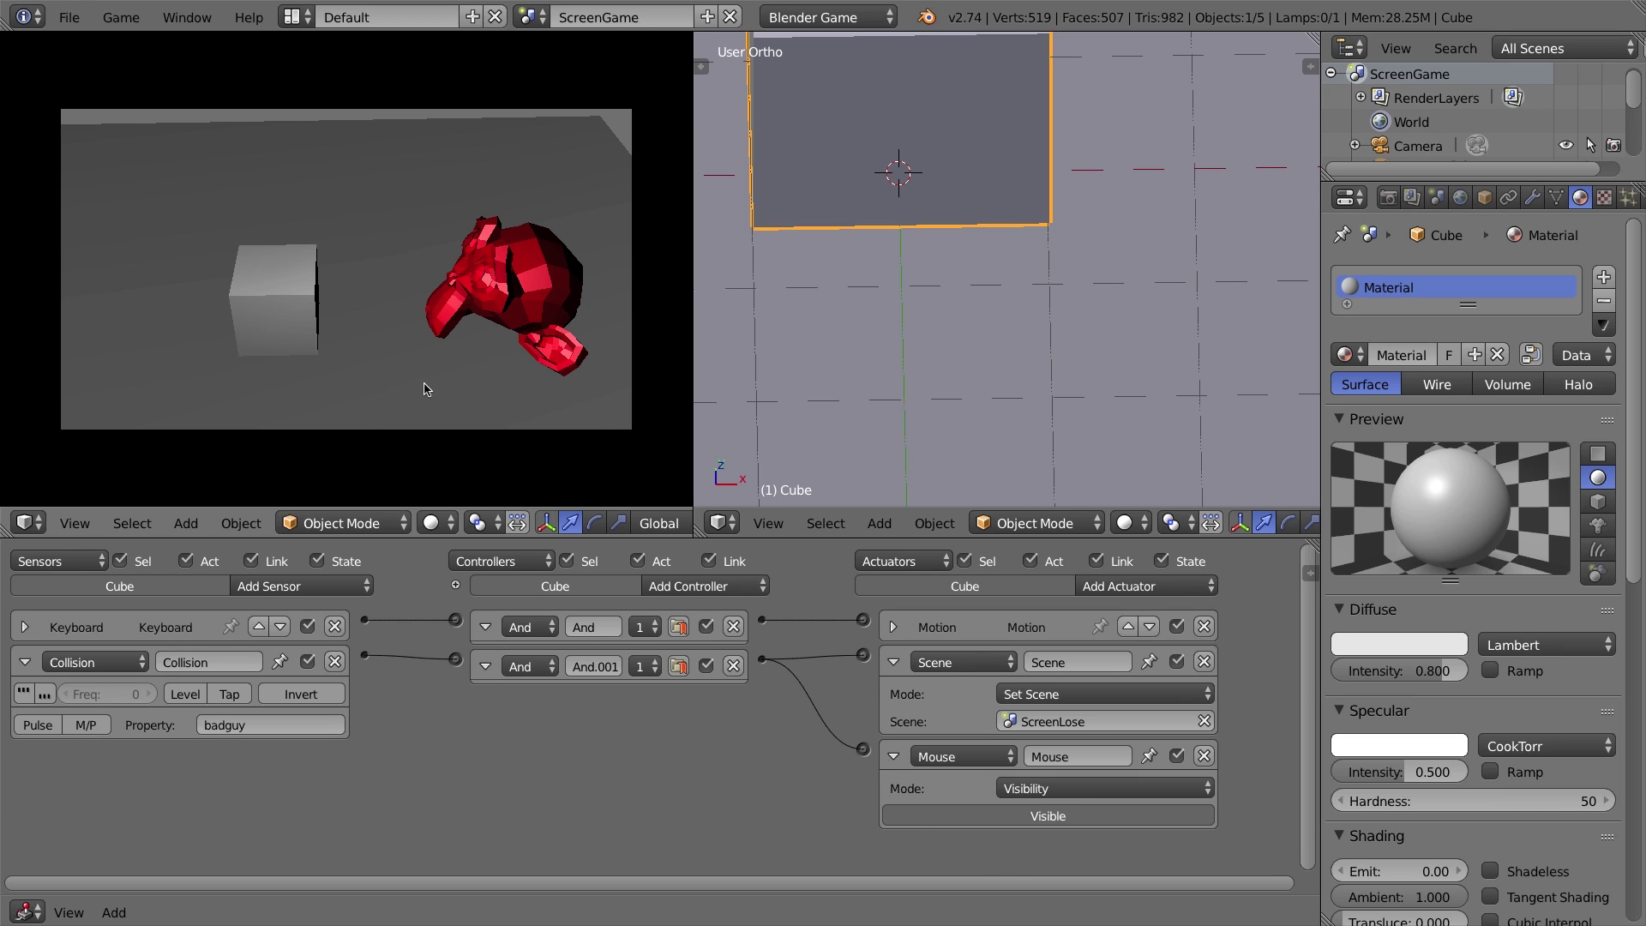
key(Escape)
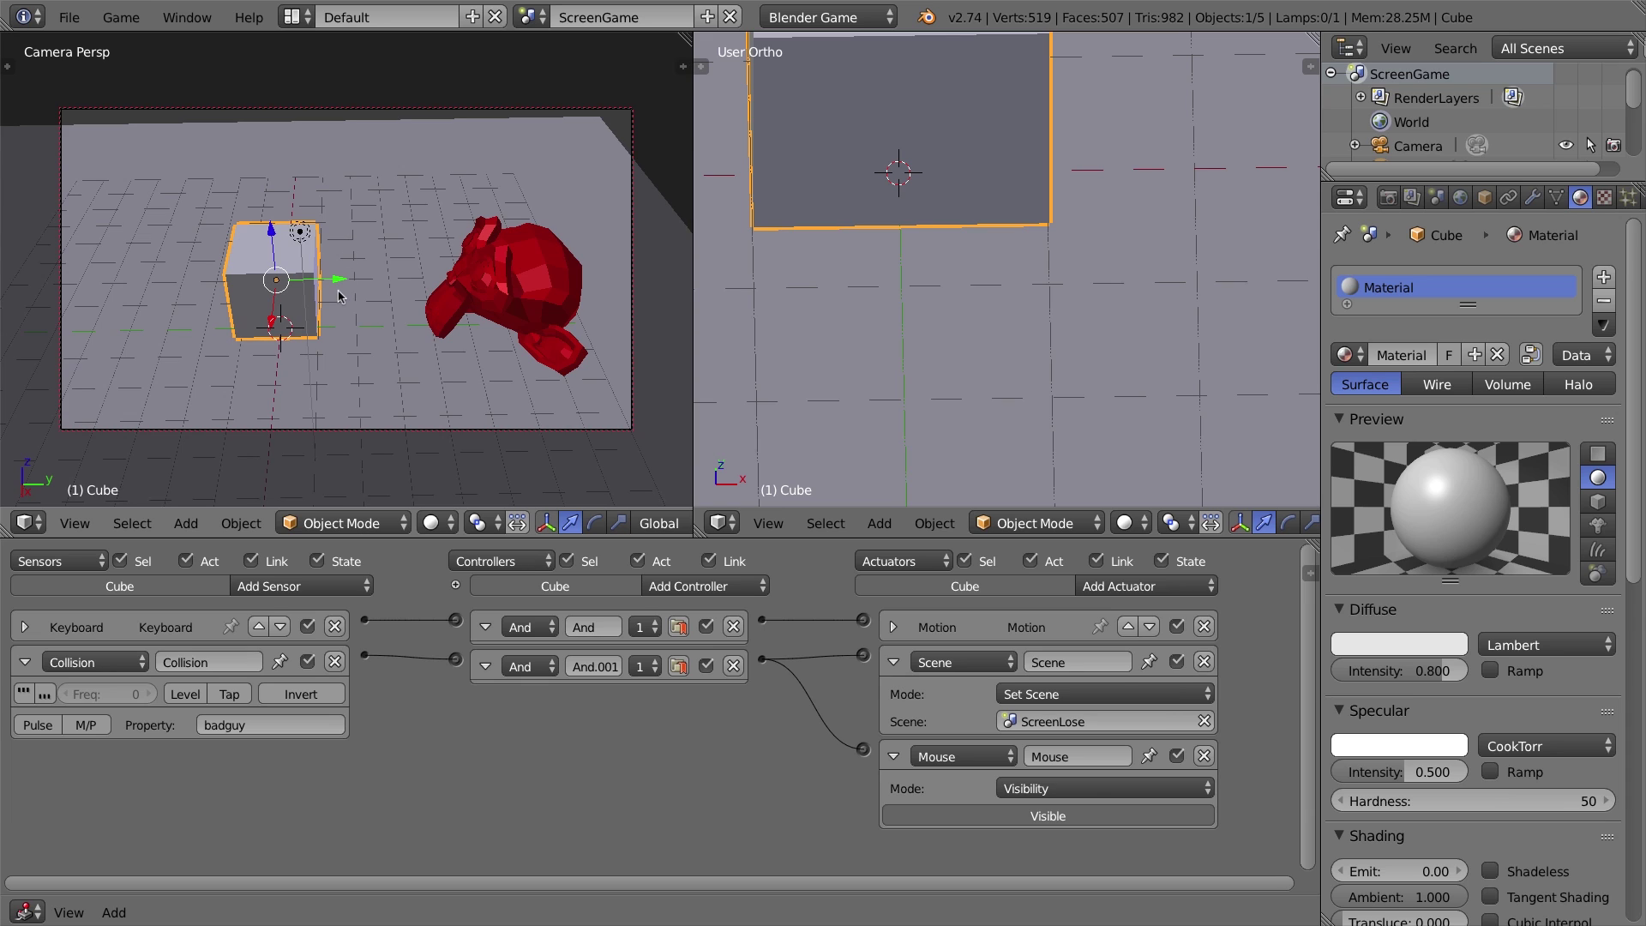
Step: In ScreenLose, add a Mouse actuator to the RE-TRY! button, wired from its And controller
click(530, 17)
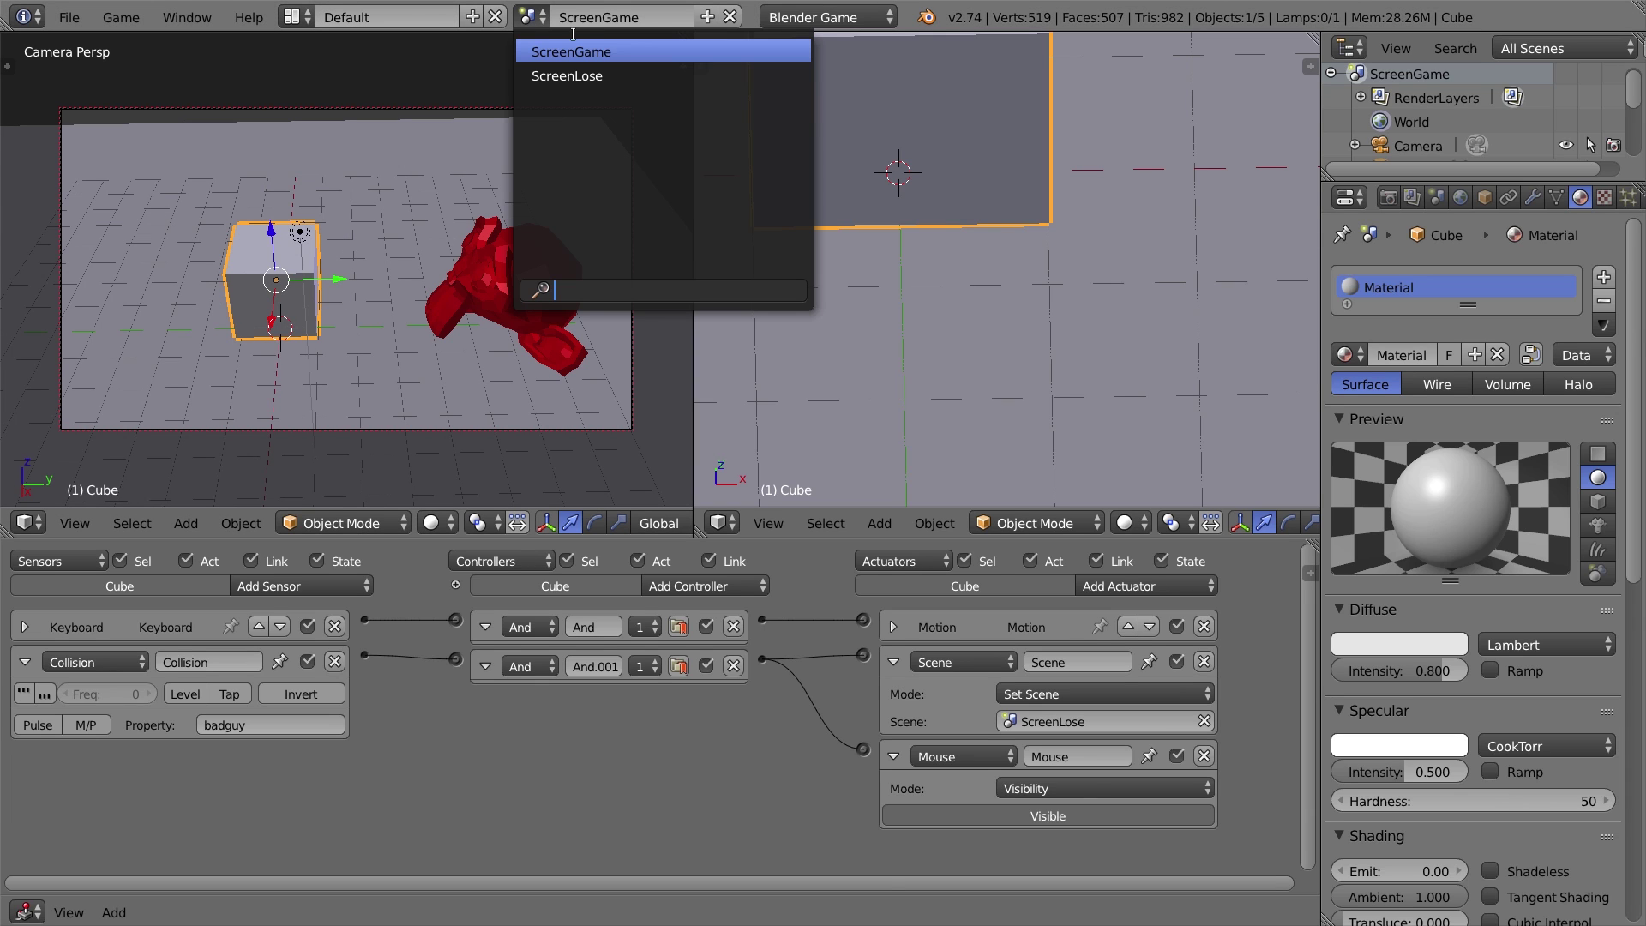
click(598, 73)
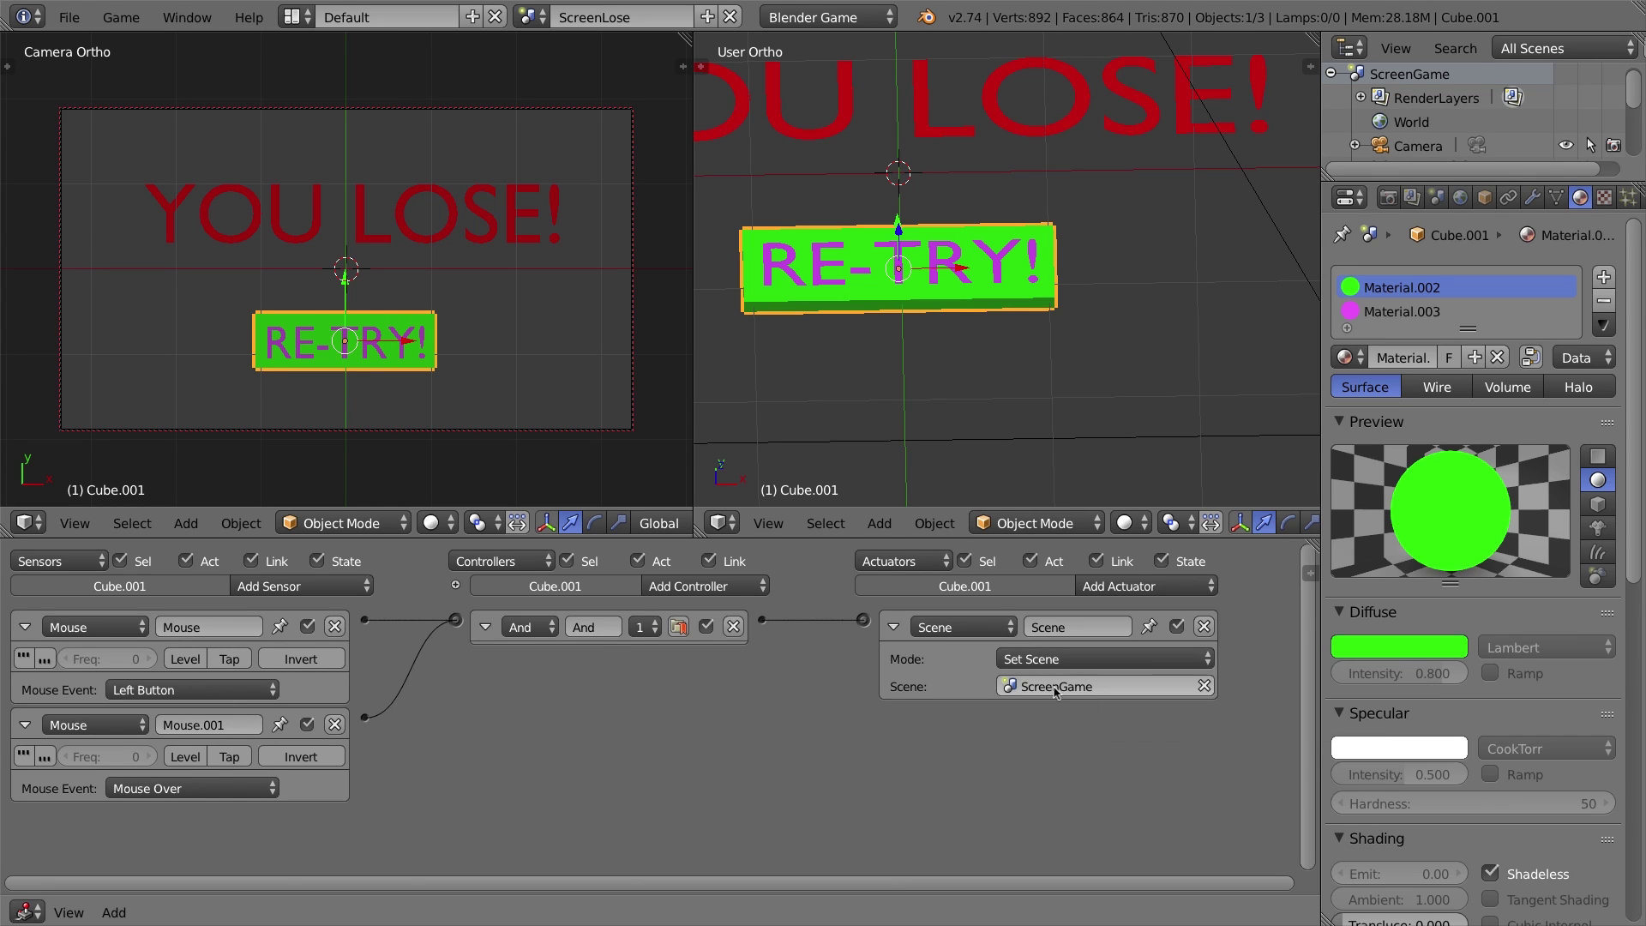
click(1155, 591)
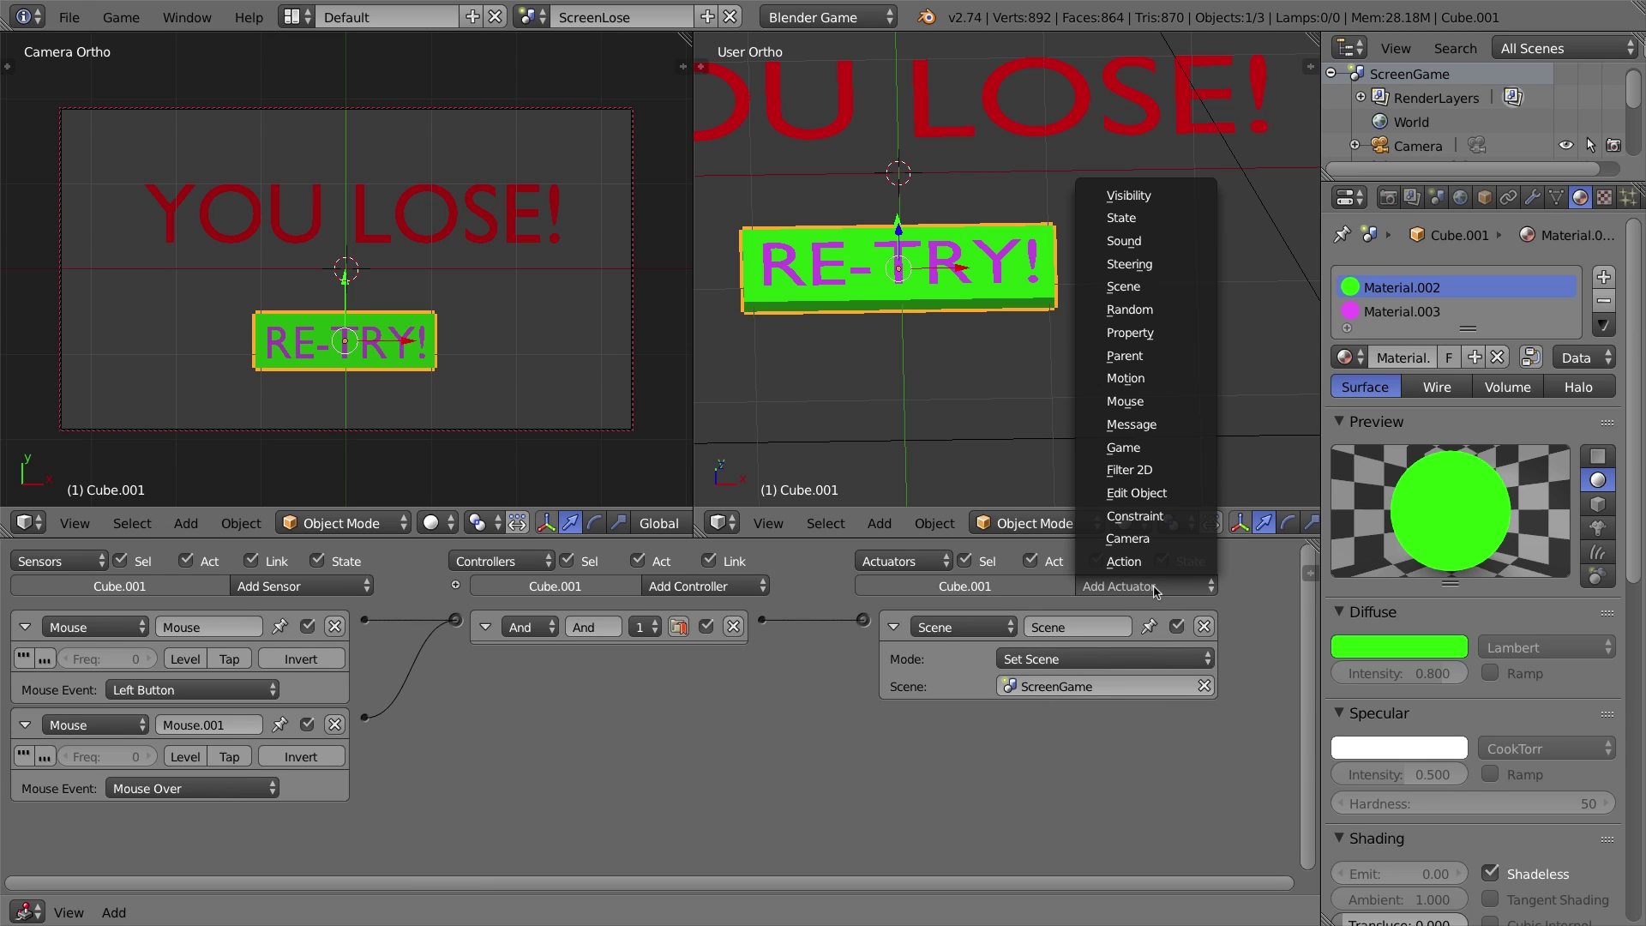
click(1128, 403)
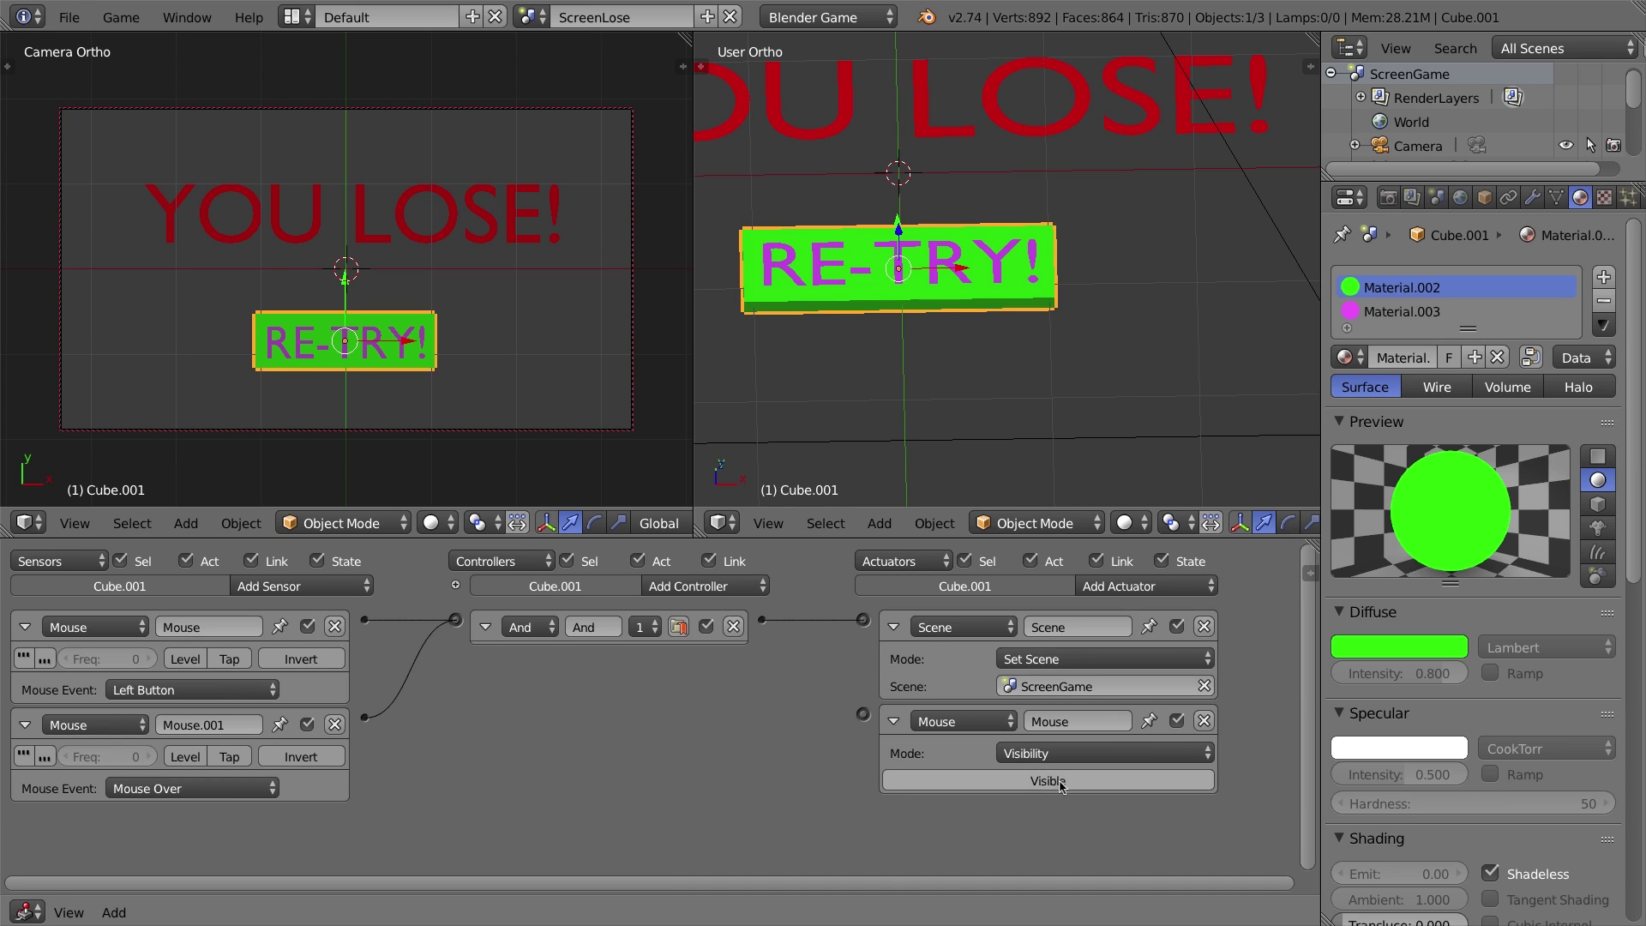
drag(761, 619, 865, 715)
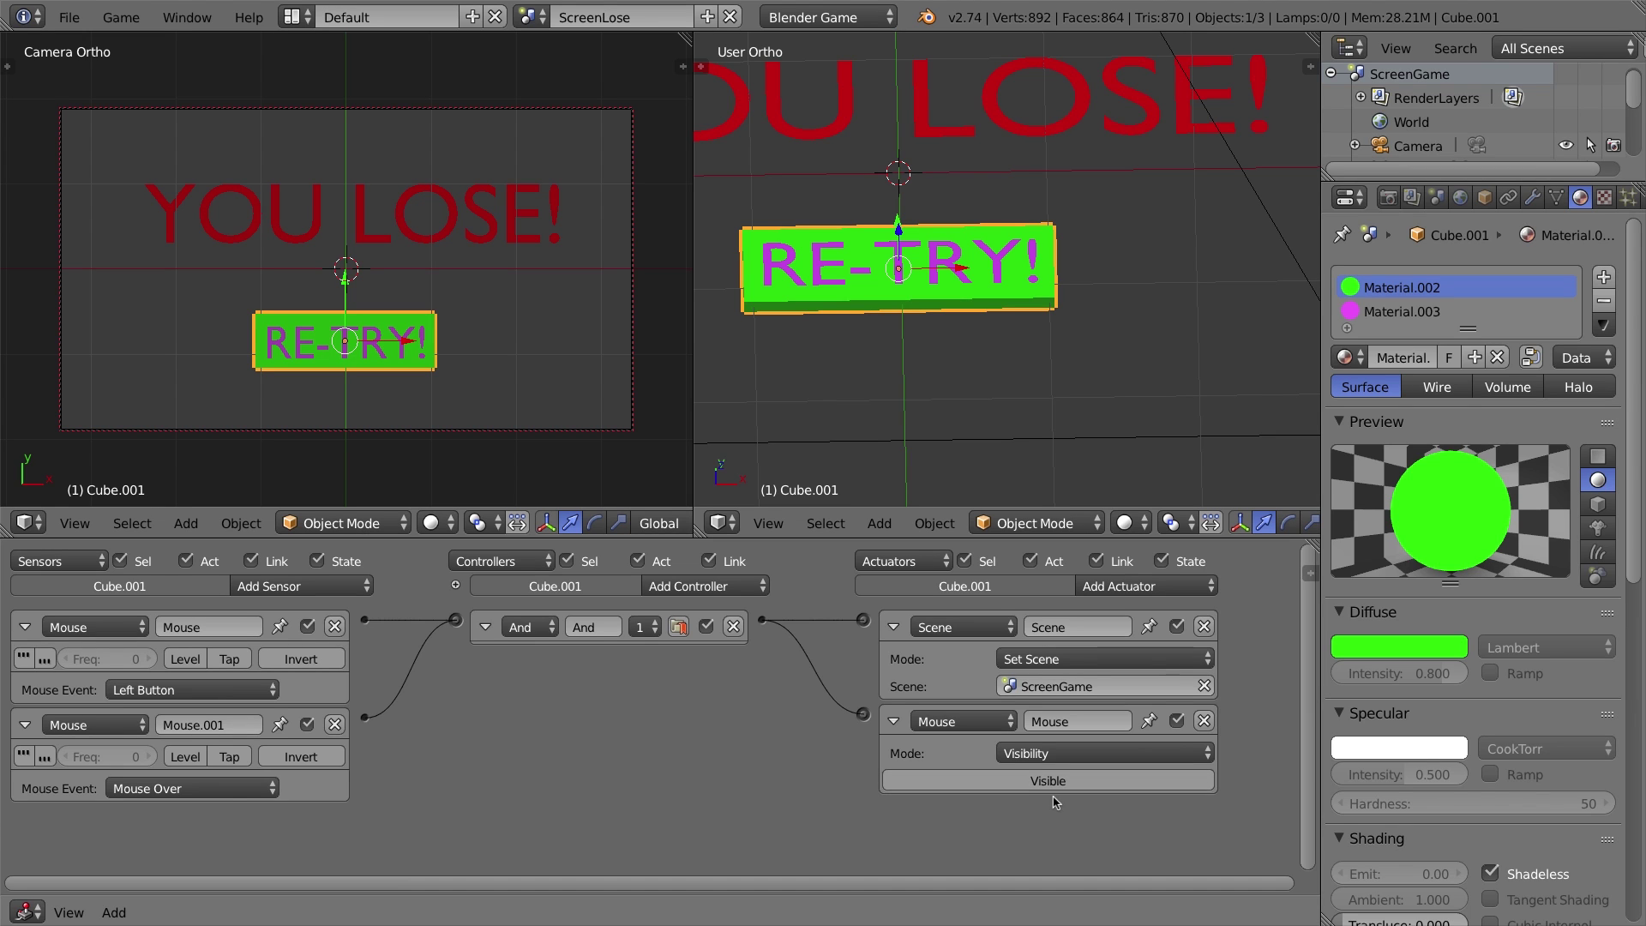
click(527, 21)
Step: Play ScreenGame, crash into the monkey and press RE-TRY! twice to confirm the restart
click(543, 49)
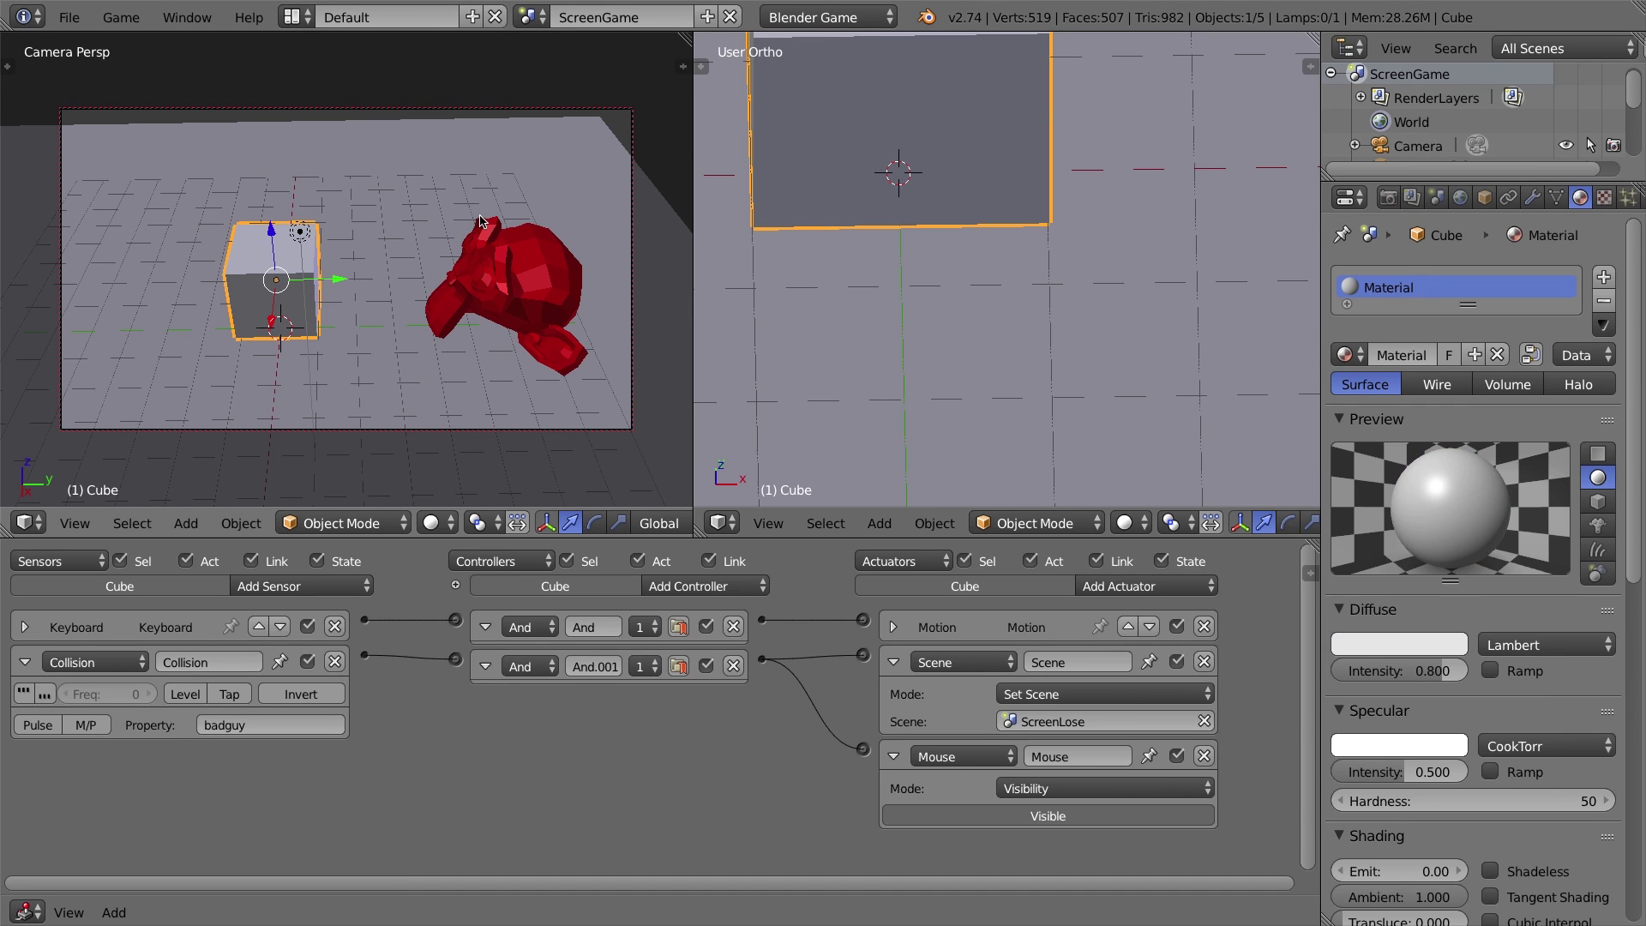
key(p)
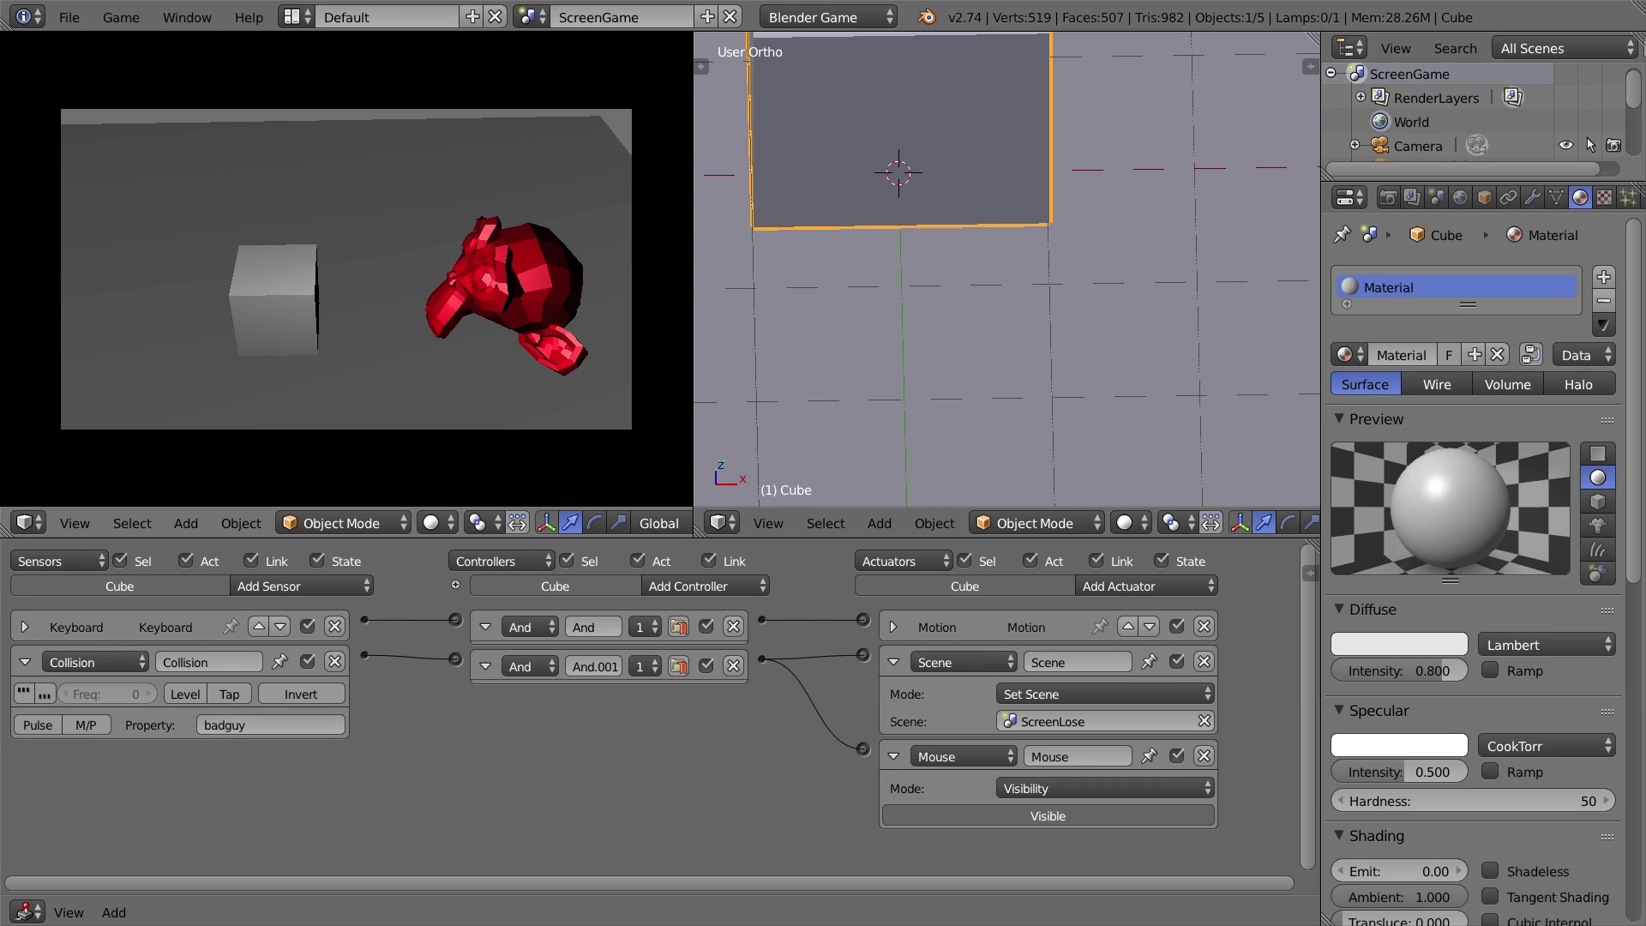
key(Up)
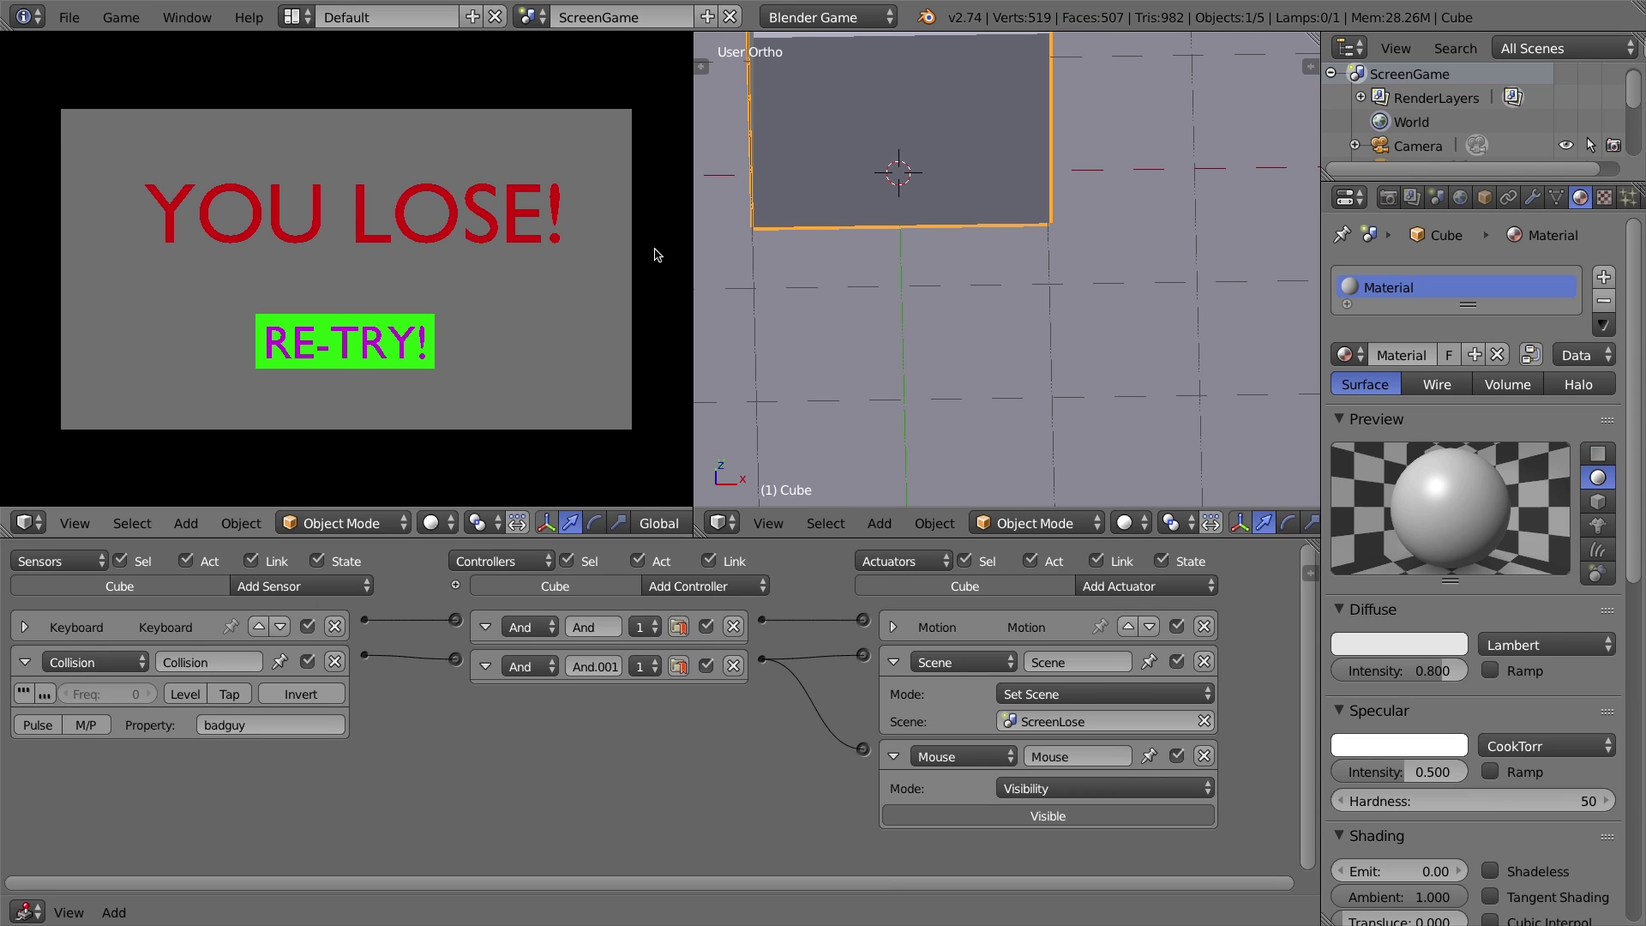
click(374, 334)
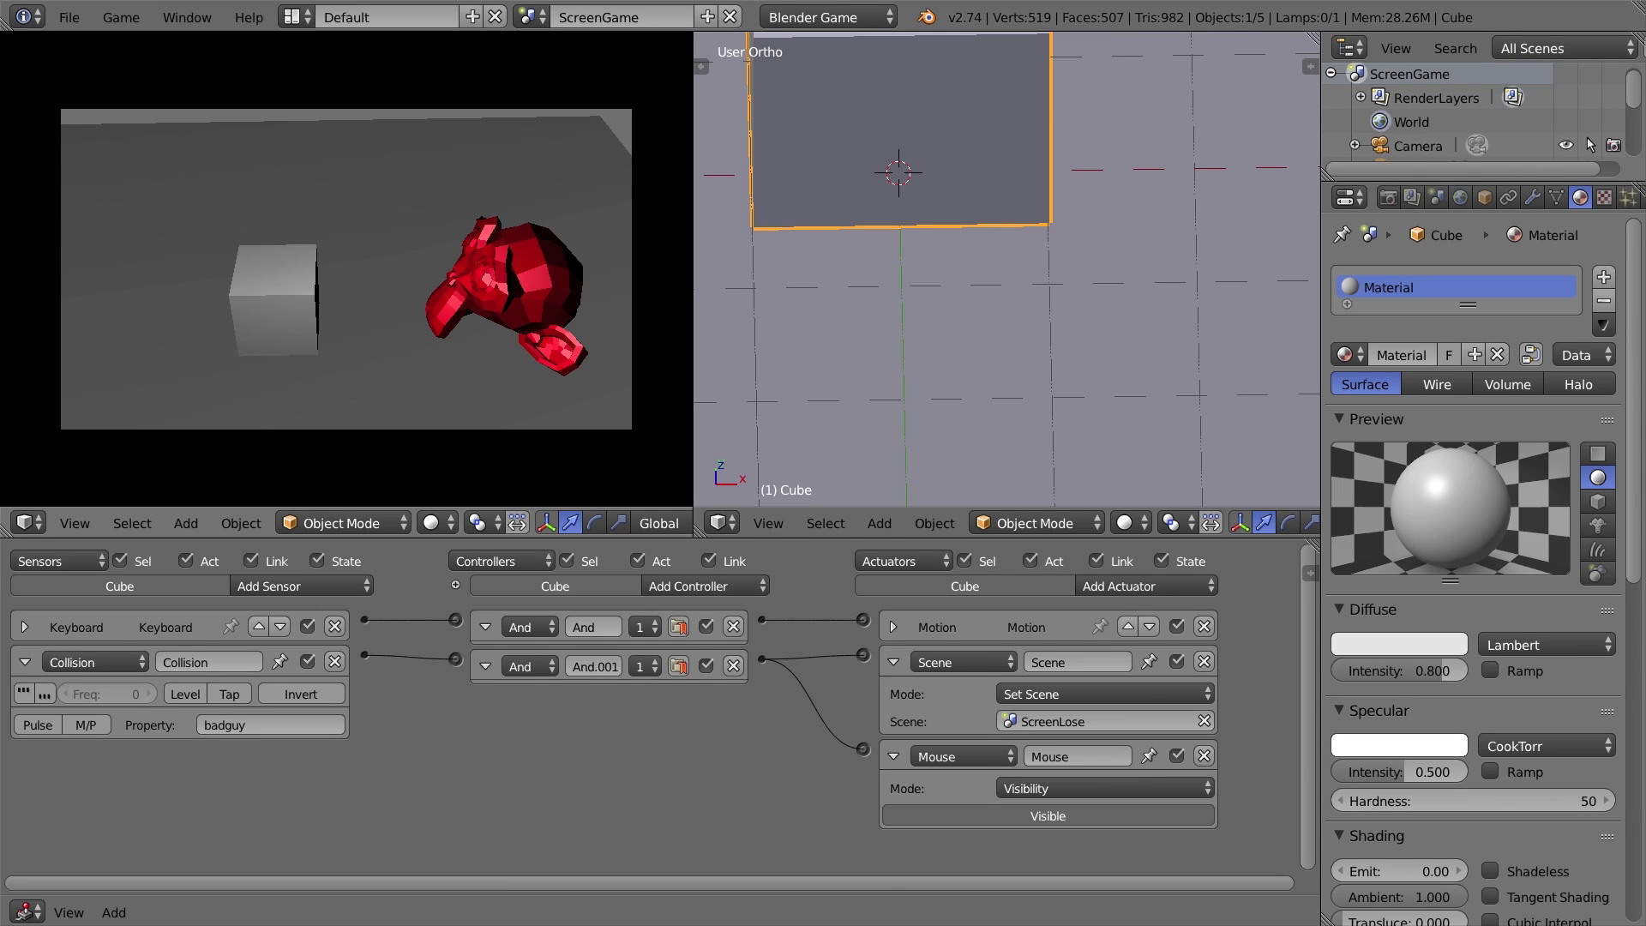
key(Right)
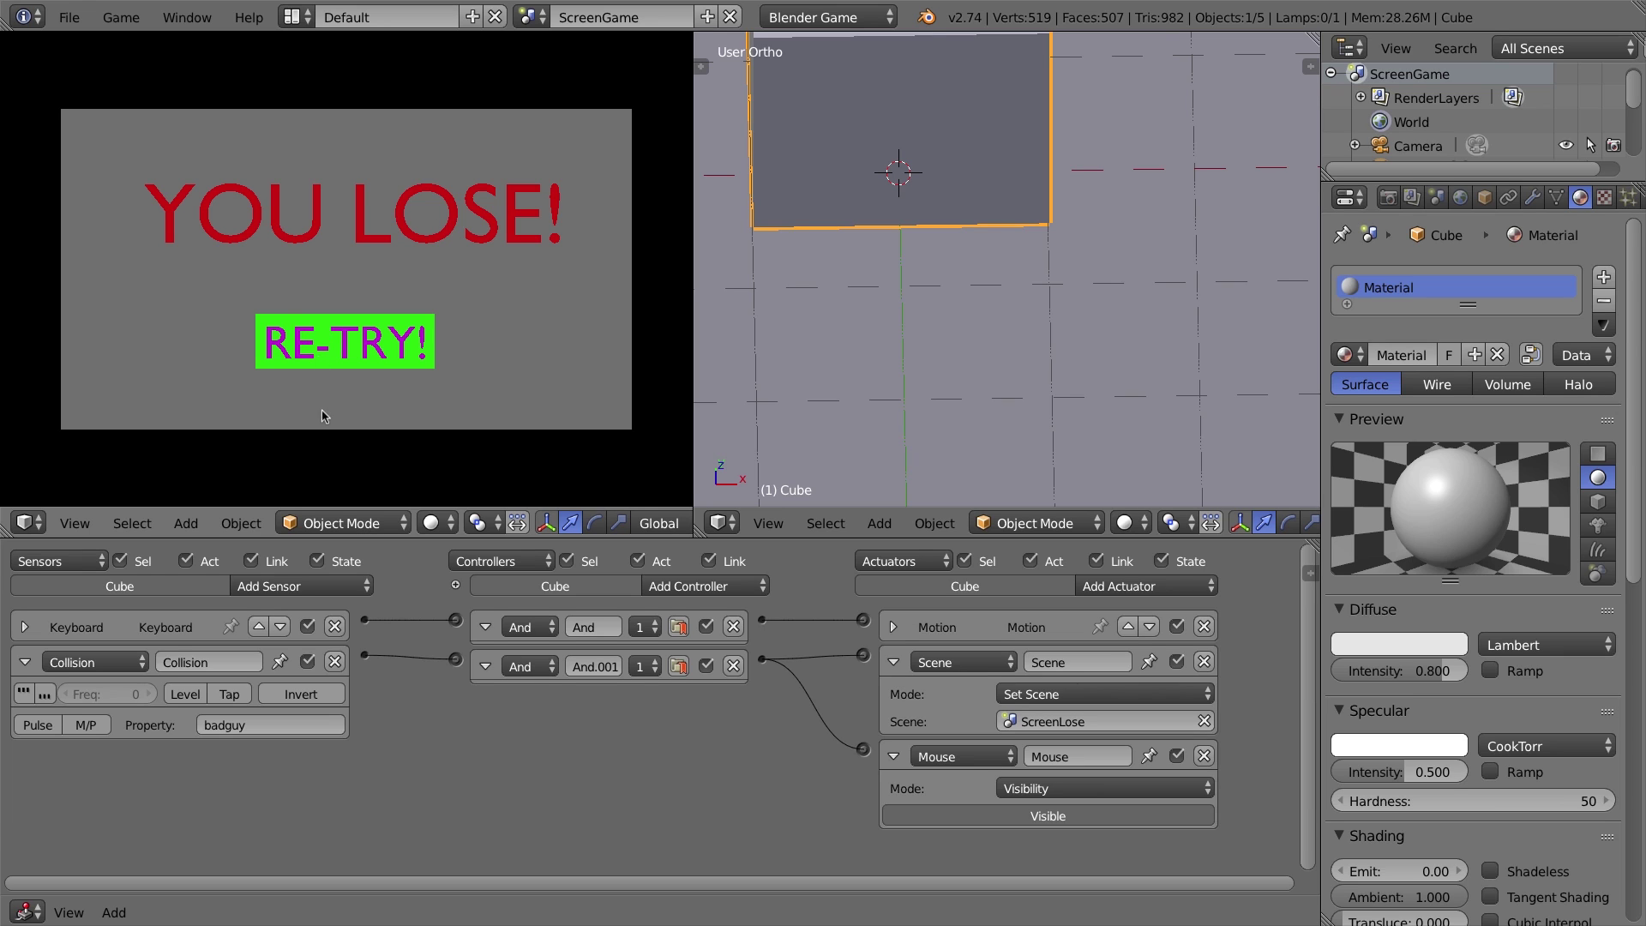
click(350, 345)
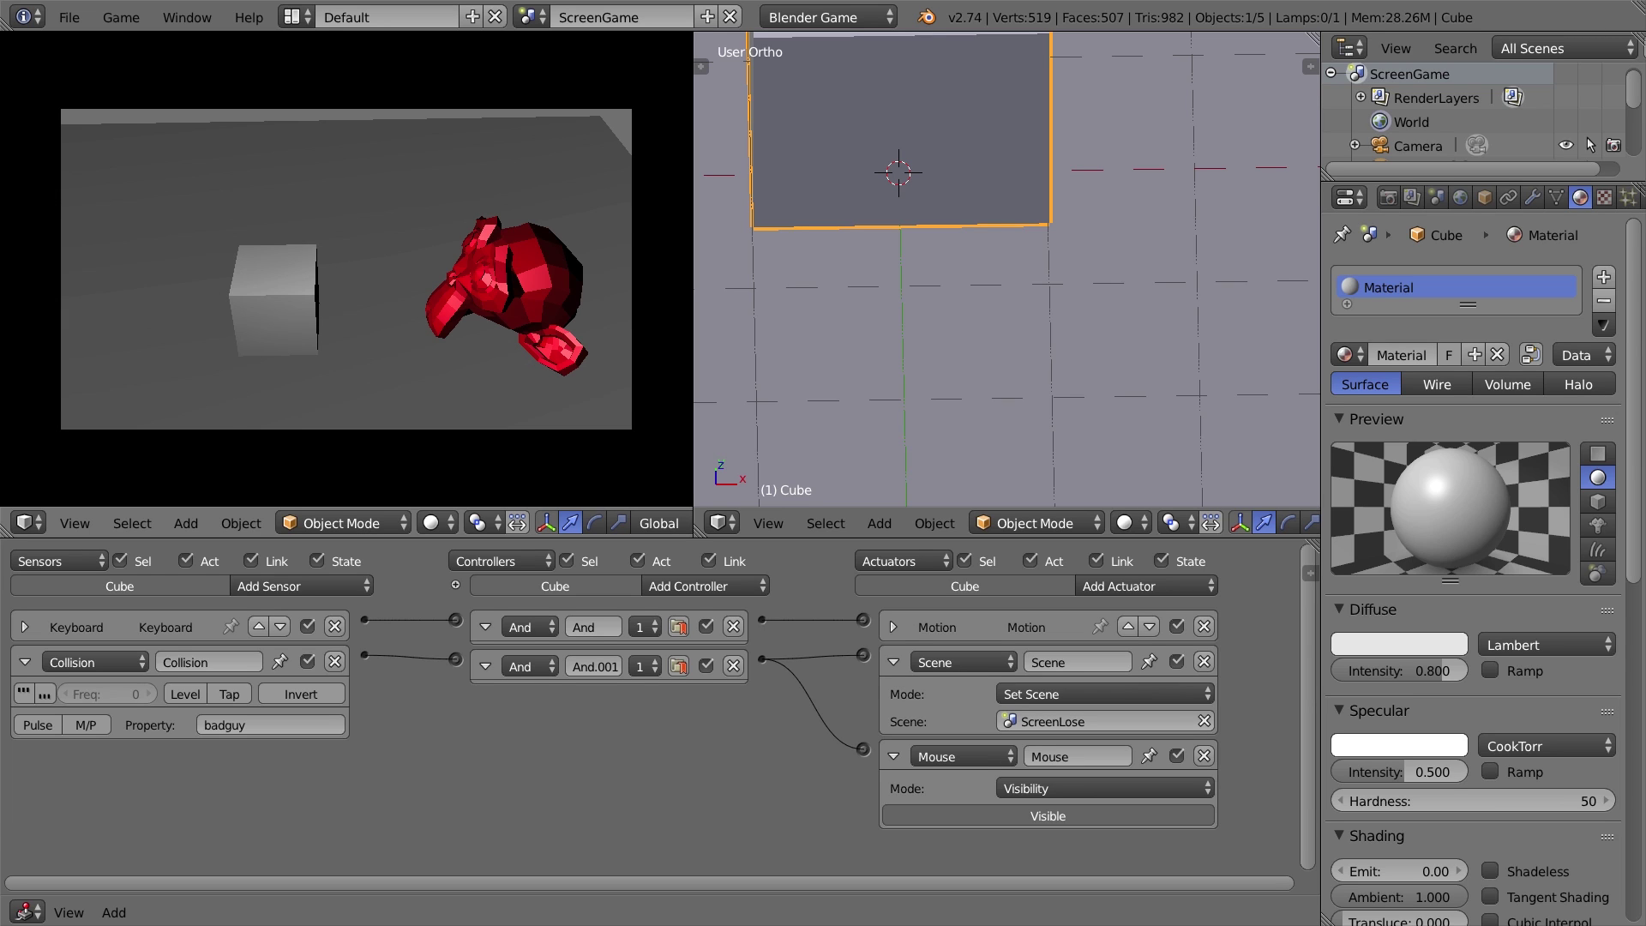